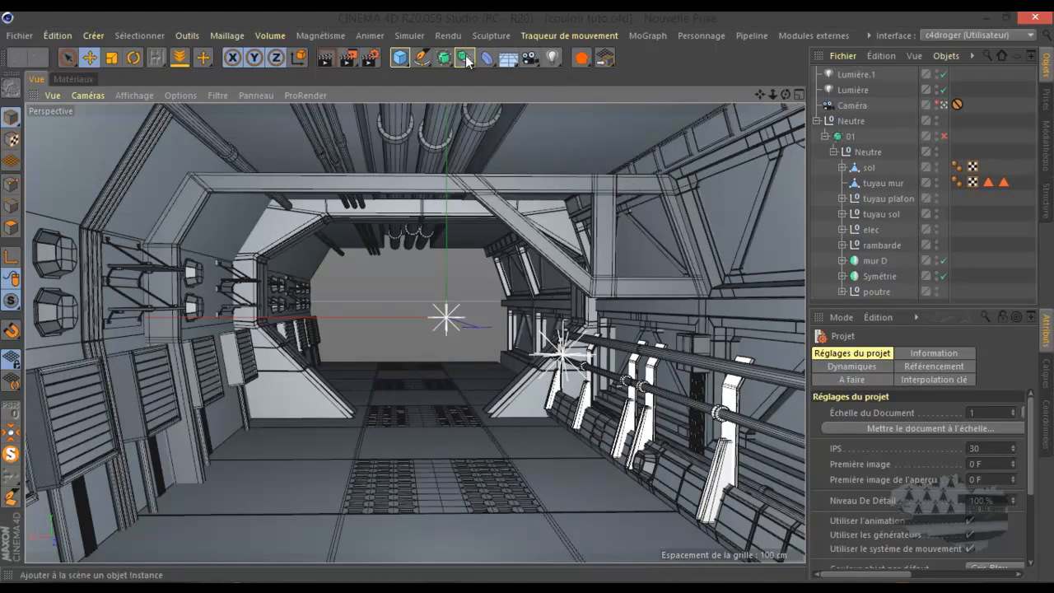
click(400, 57)
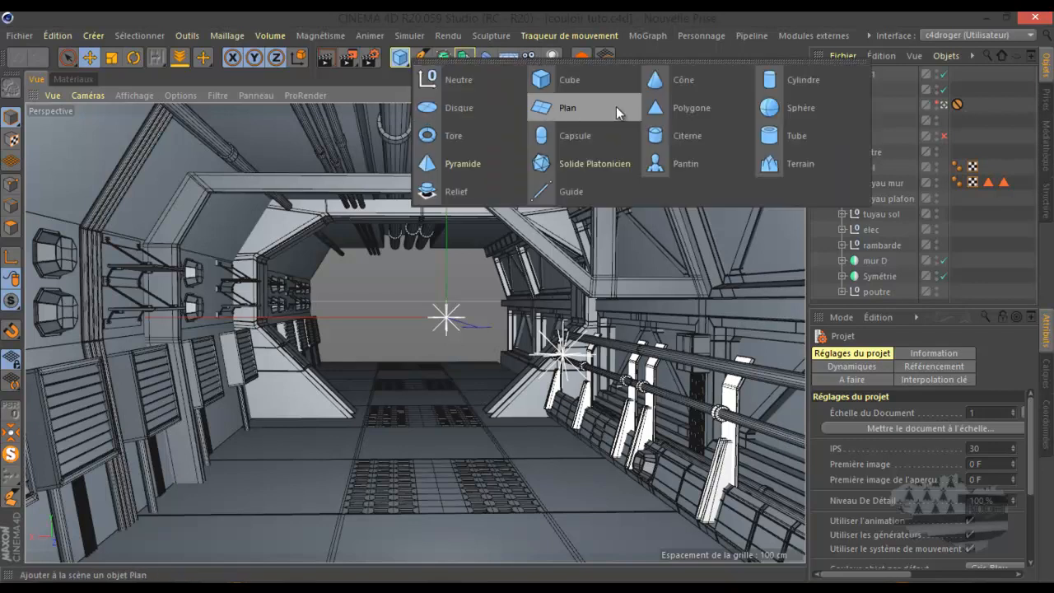
click(782, 79)
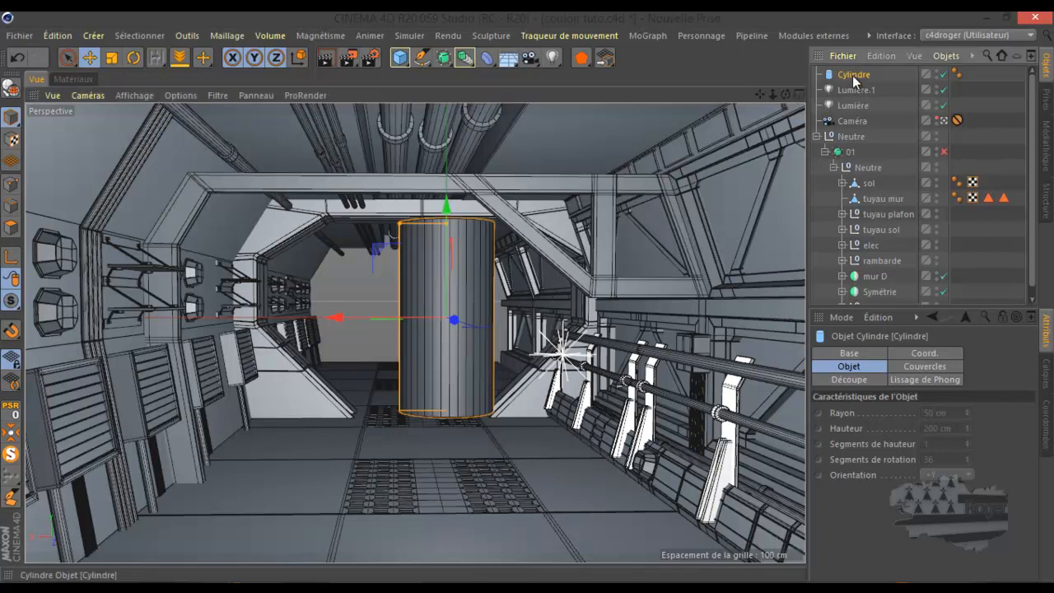
key(Delete)
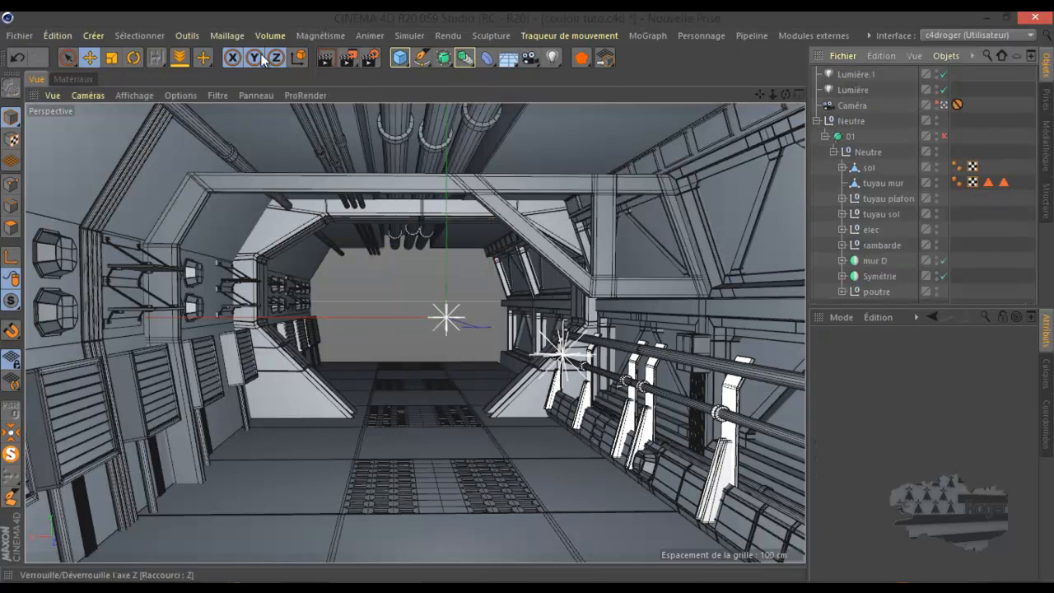
click(8, 35)
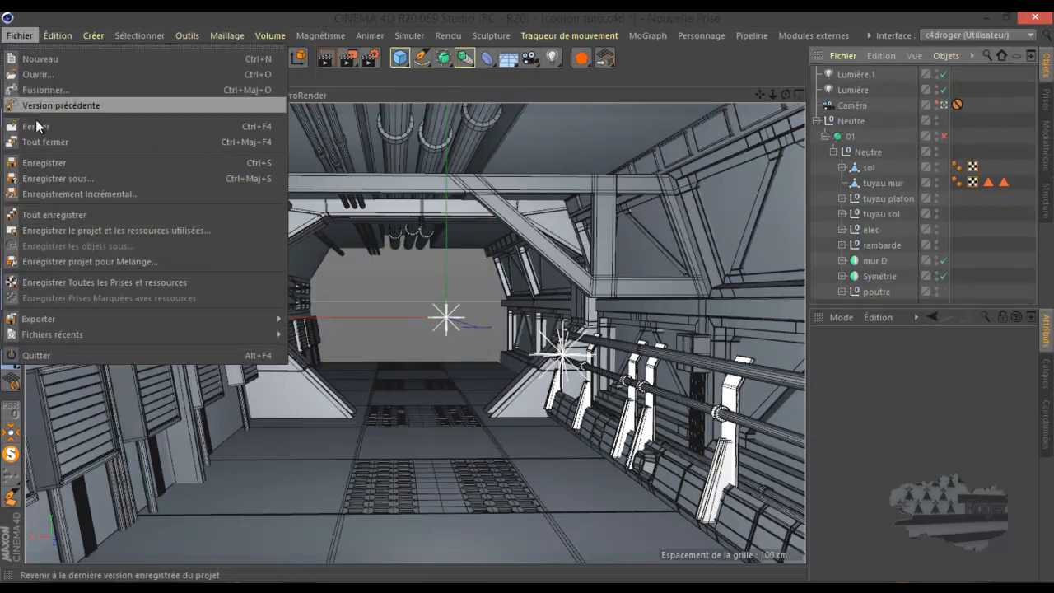
click(36, 127)
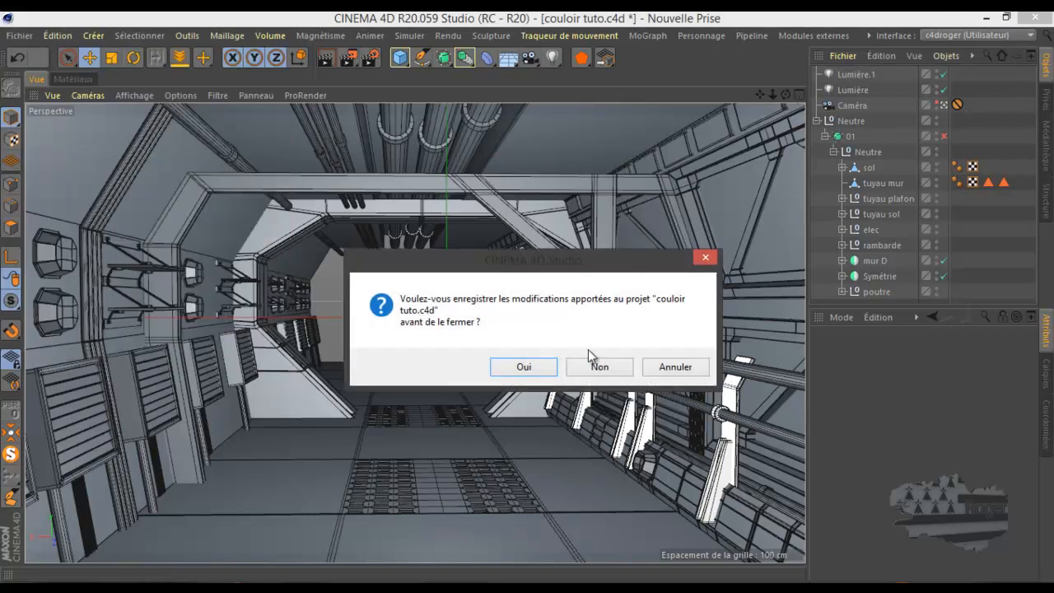
click(672, 367)
Step: Create a new empty project and add a cylinder primitive to it
click(20, 36)
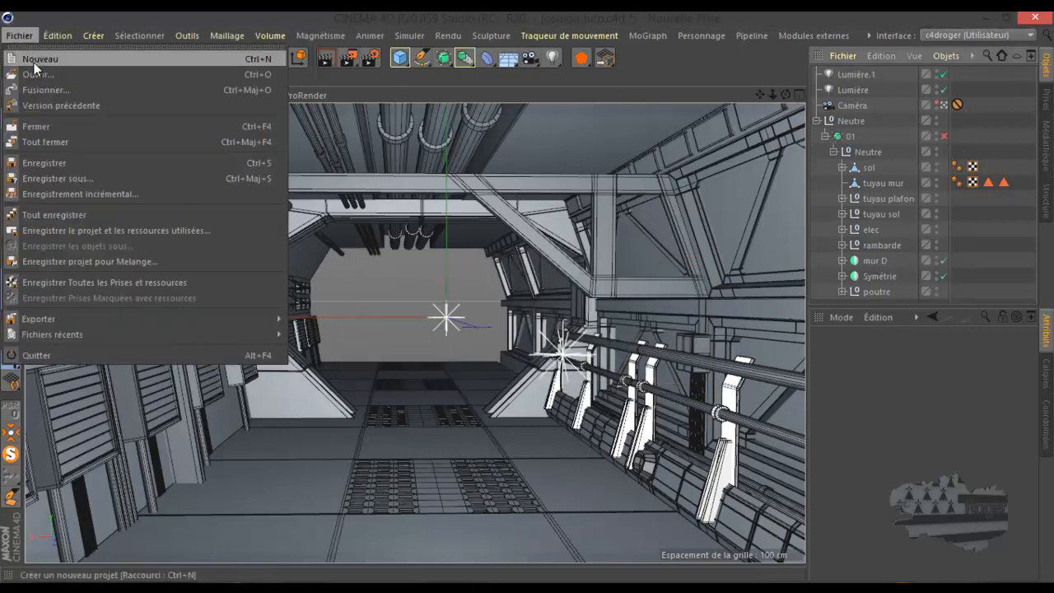
click(34, 63)
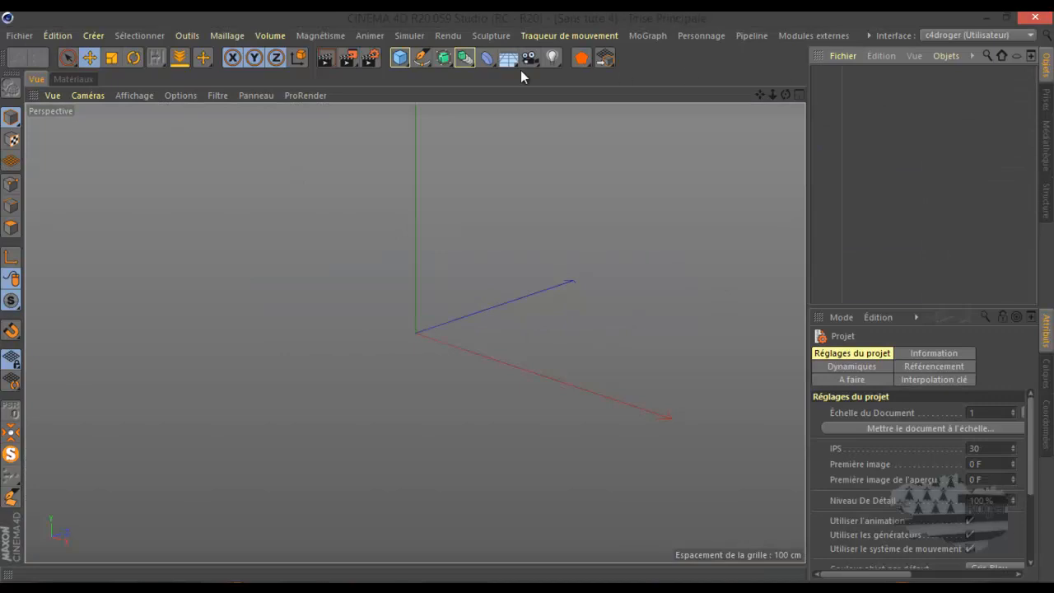
click(400, 56)
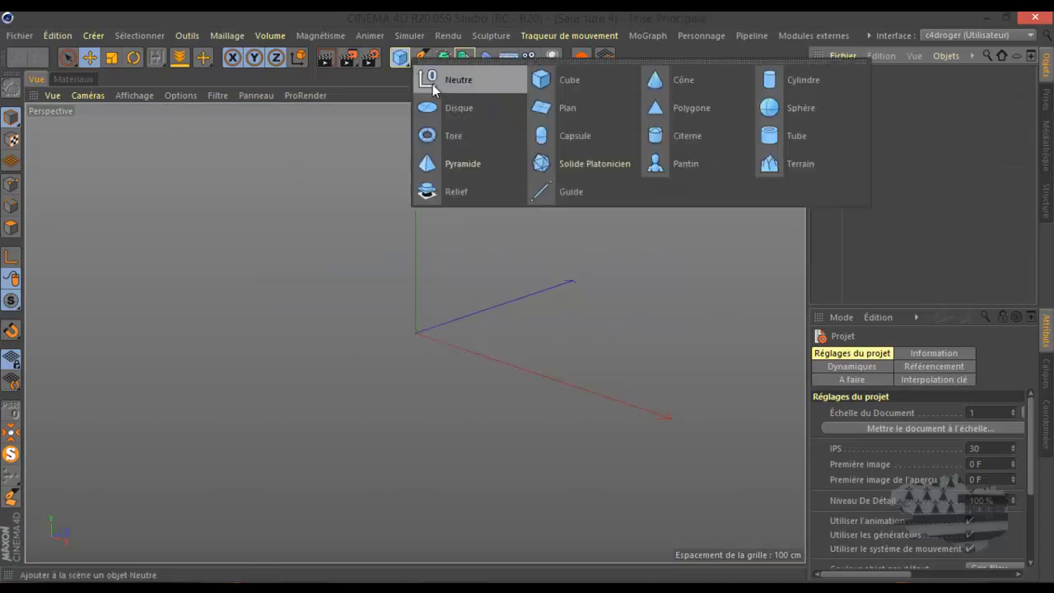
click(777, 80)
Step: Display the perspective view in Gouraud shading with lines and set the cylinder's orientation to -Z
click(135, 95)
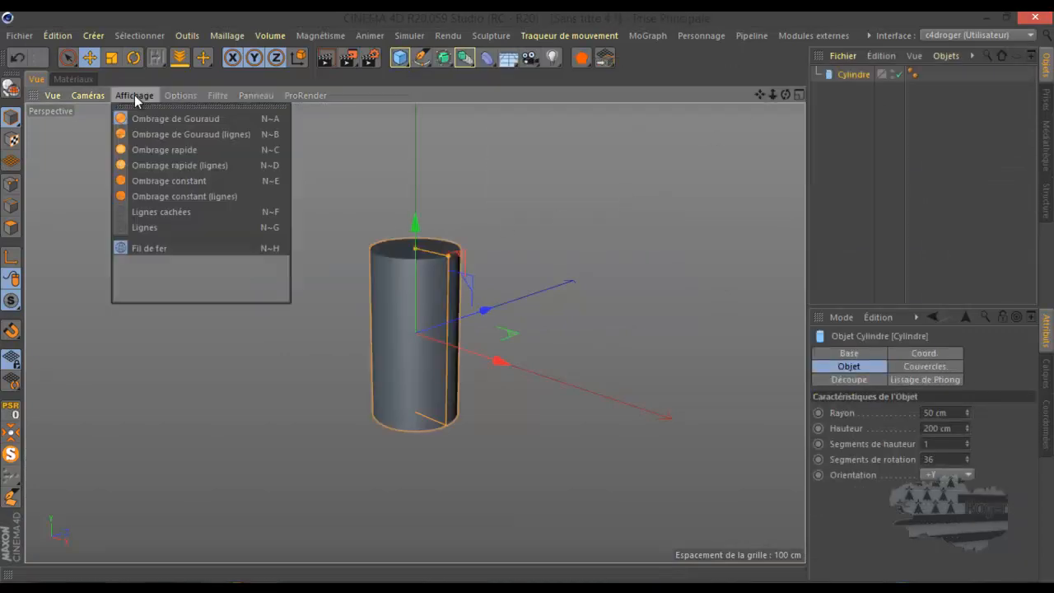
click(160, 134)
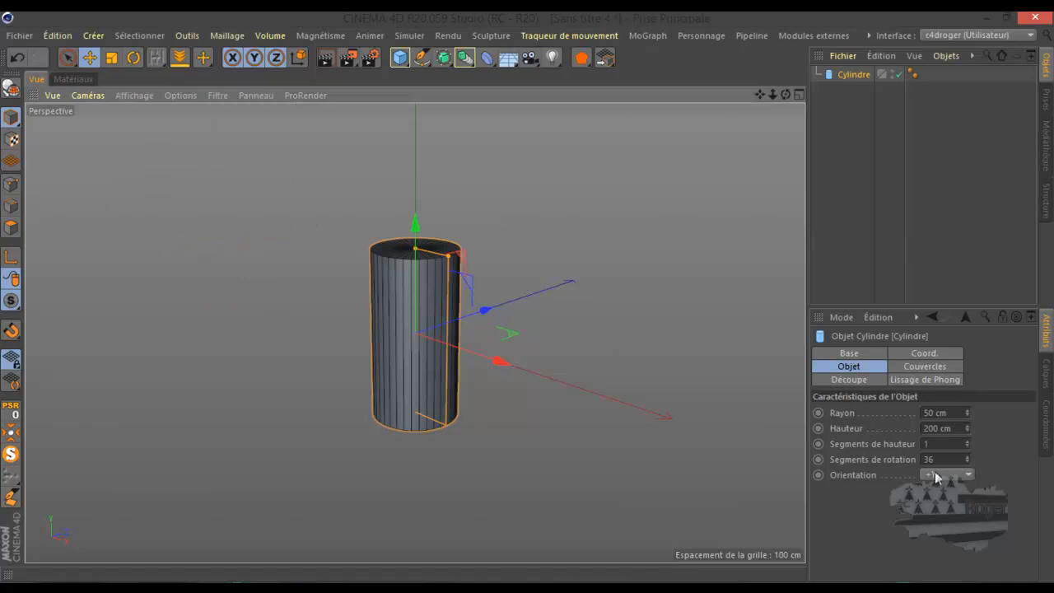
click(939, 476)
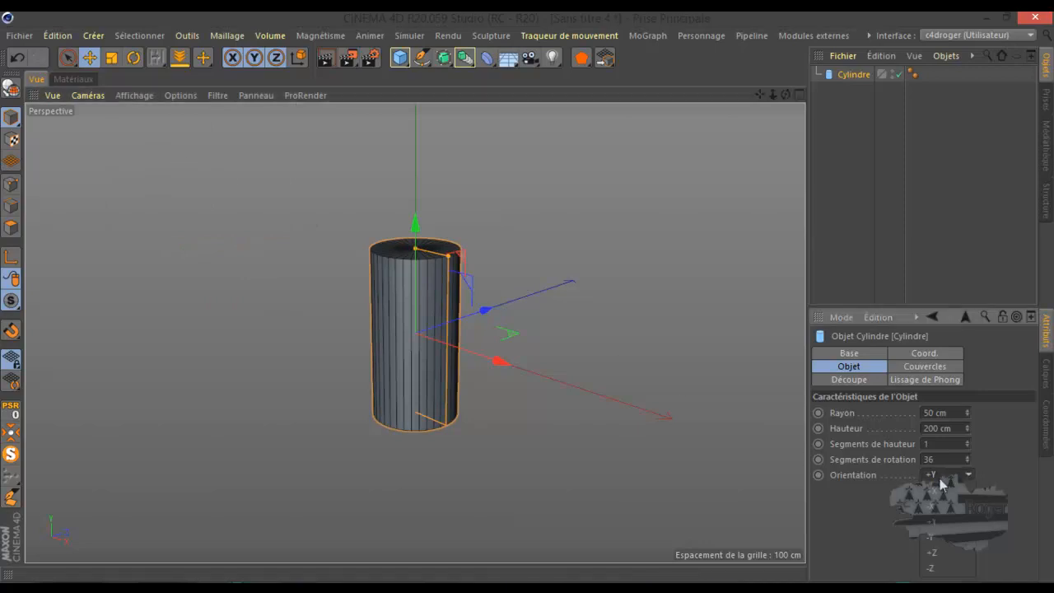
click(931, 567)
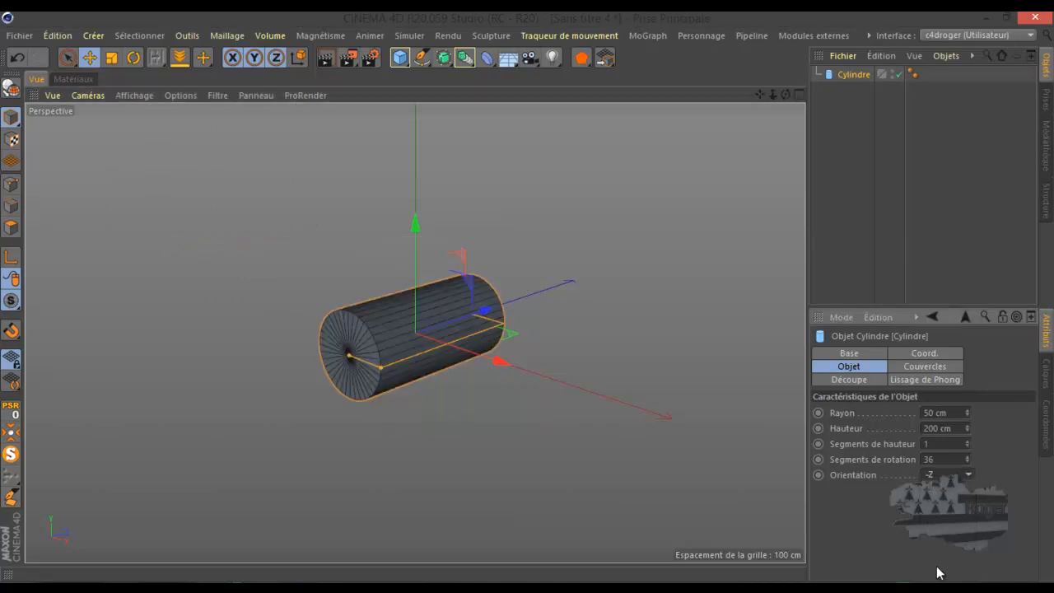
Step: Maximize the front view and show its objects' geometry as wireframe (Fil de fer)
middle_click(644, 326)
middle_click(531, 445)
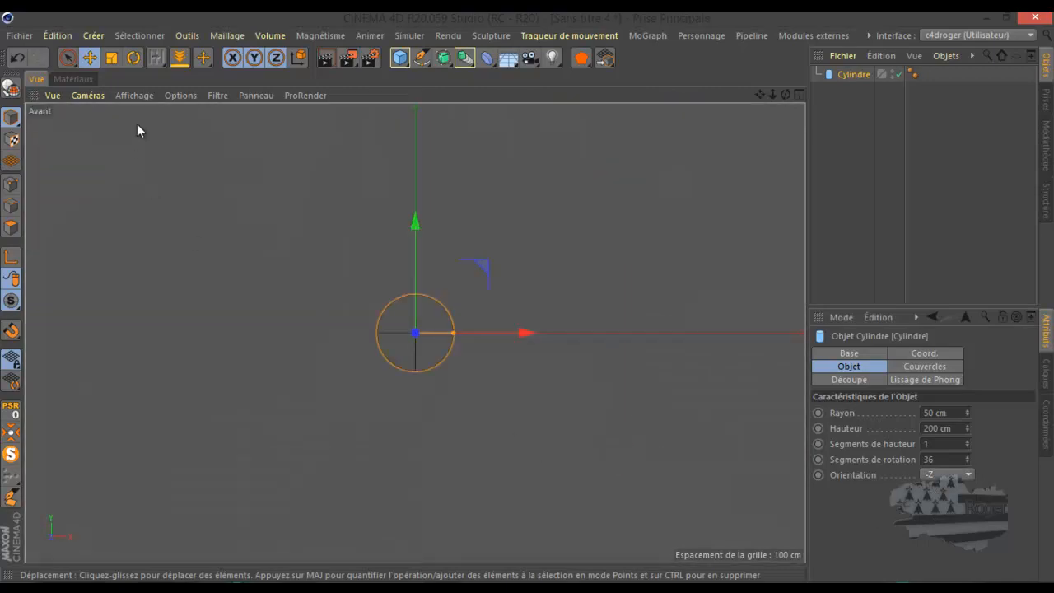
click(134, 95)
click(138, 245)
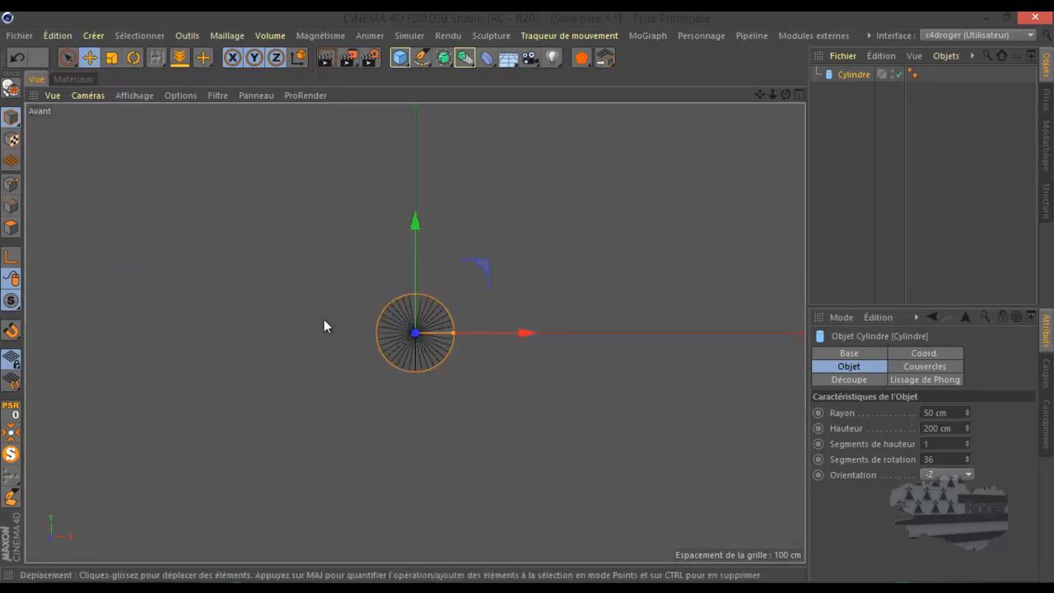
Step: Set the cylinder's rotation segments to 18
scroll(430, 332, up, 8)
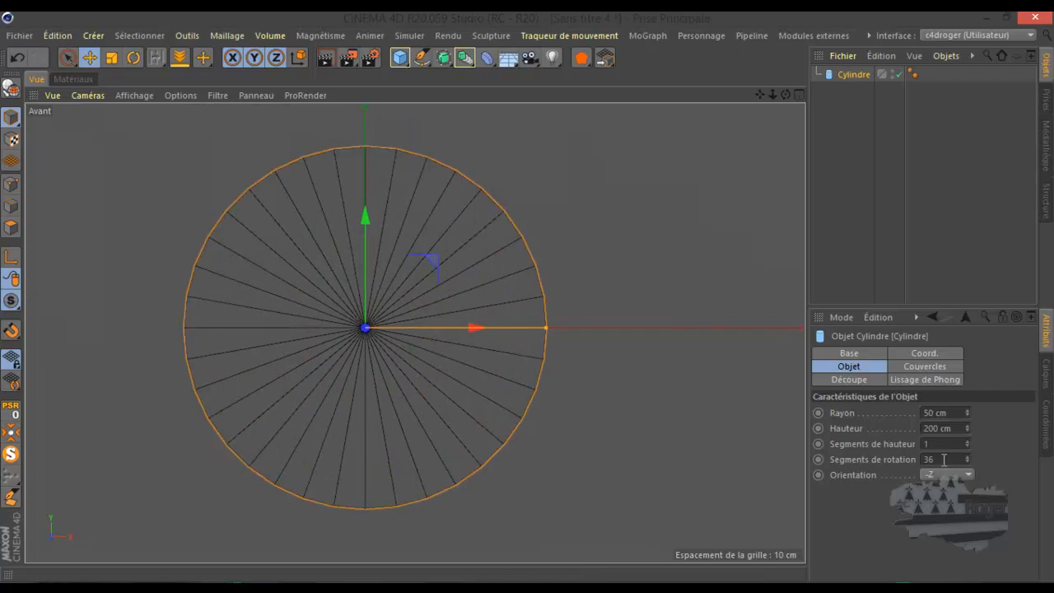
double_click(943, 459)
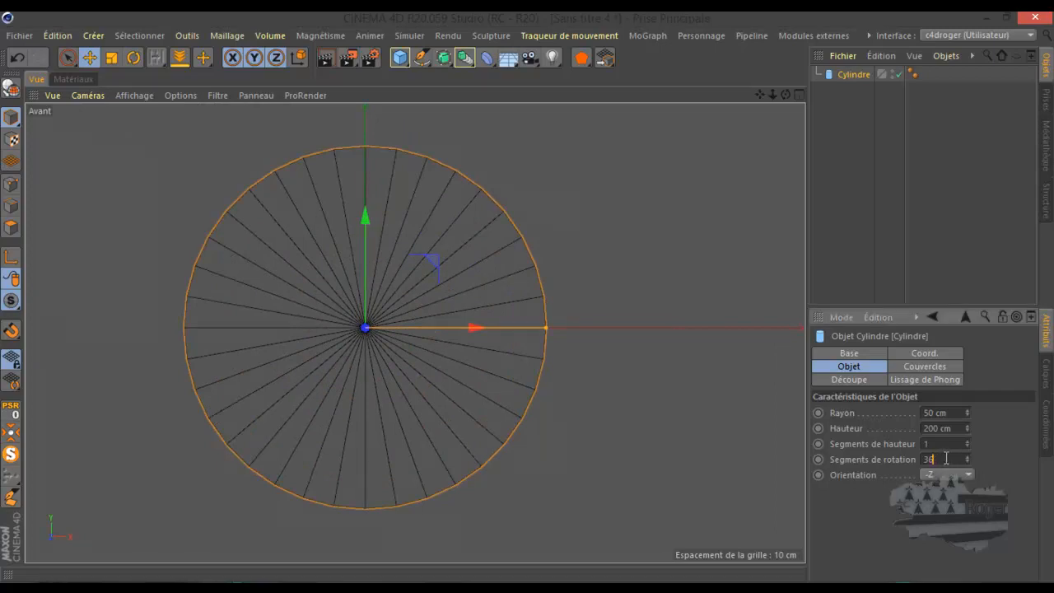
drag(933, 459, 918, 464)
text(18)
key(Return)
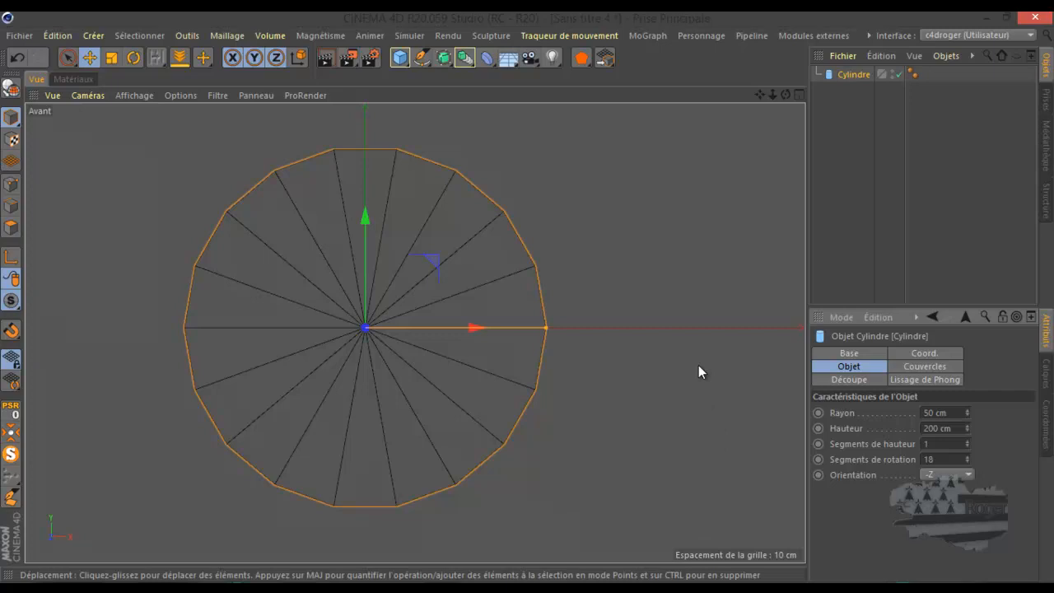
Step: Try to shrink the parametric cylinder along its Z axis in the top view
scroll(602, 284, down, 2)
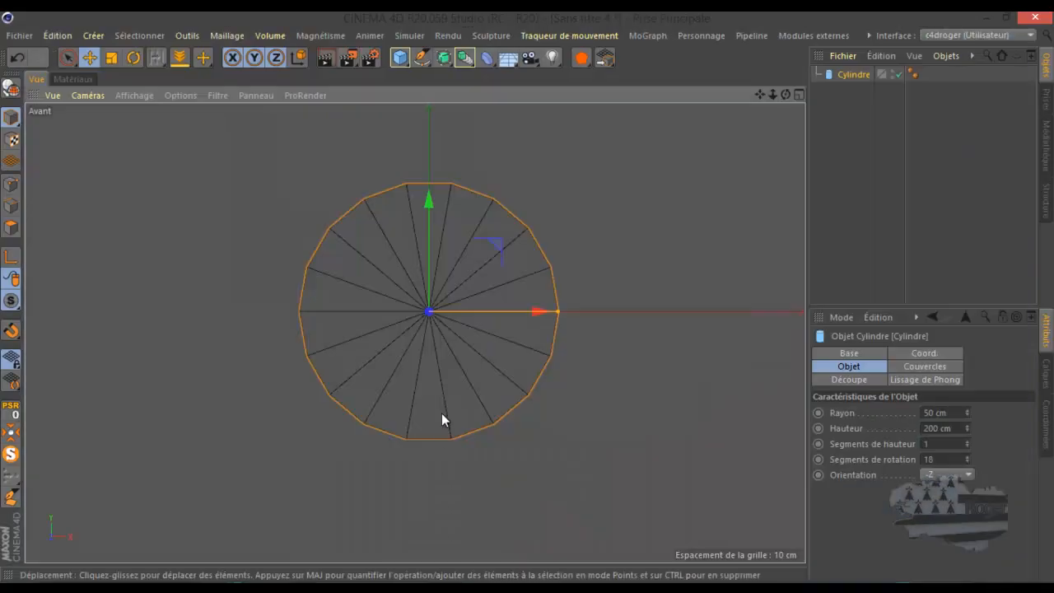
middle_click(197, 256)
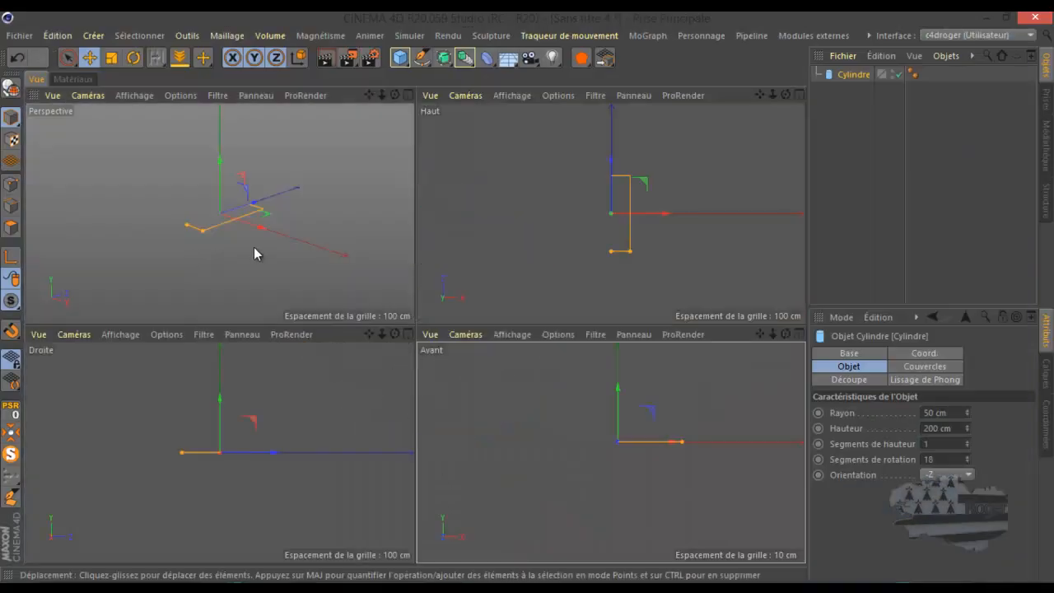
middle_click(484, 251)
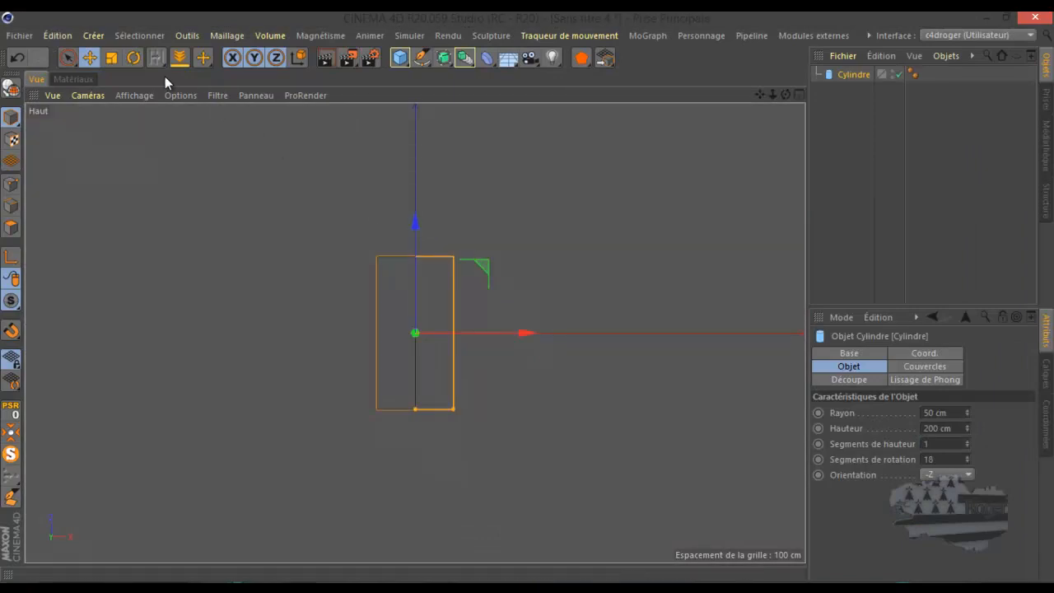
click(117, 59)
drag(418, 219, 419, 296)
click(18, 57)
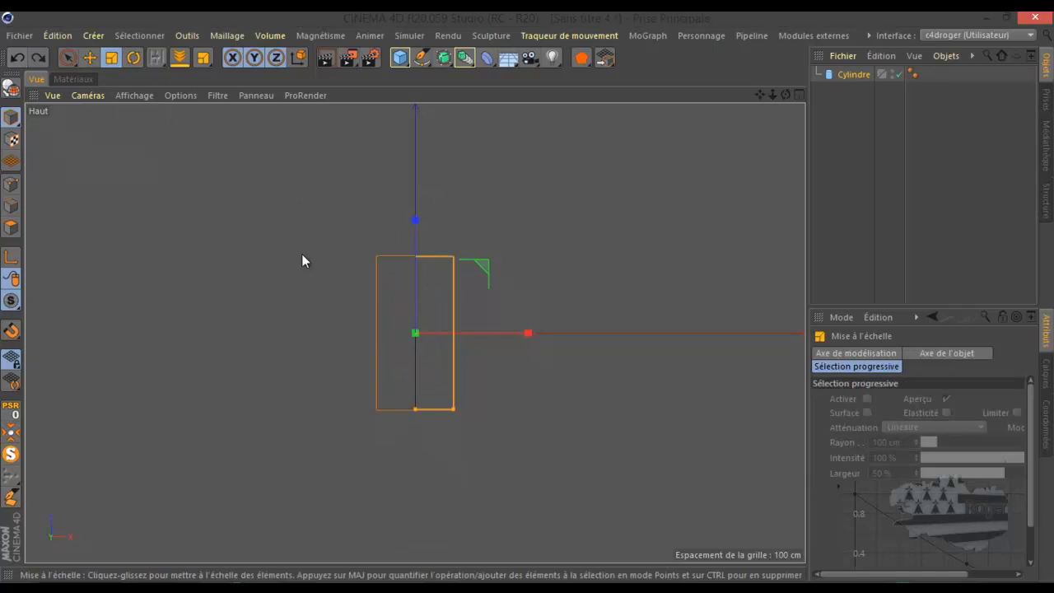
Step: Make the cylinder editable and scale it down along Z into a short, thick disc
click(11, 86)
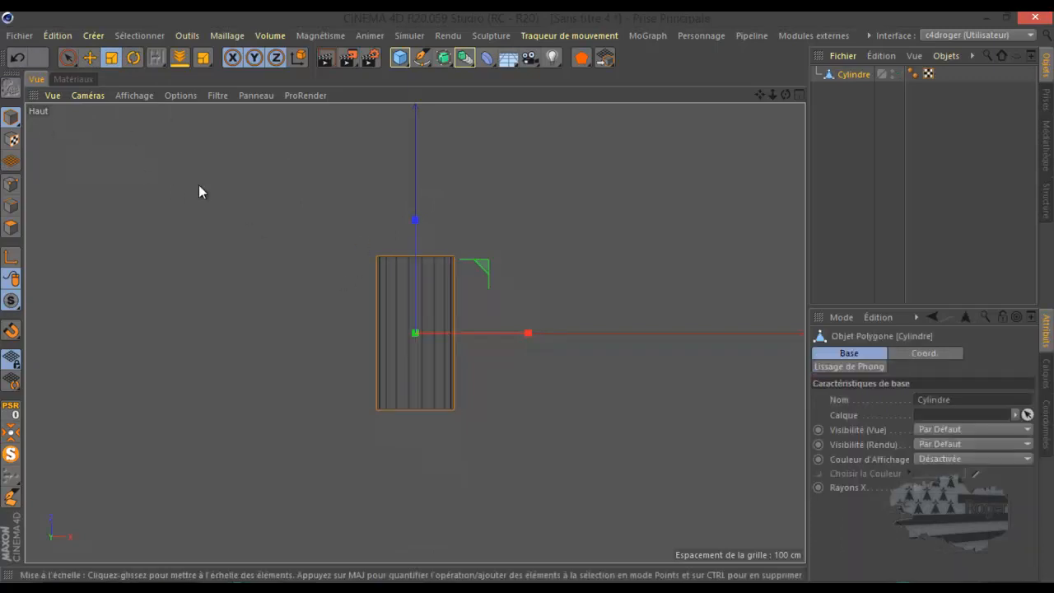
drag(415, 220, 430, 322)
scroll(423, 341, up, 5)
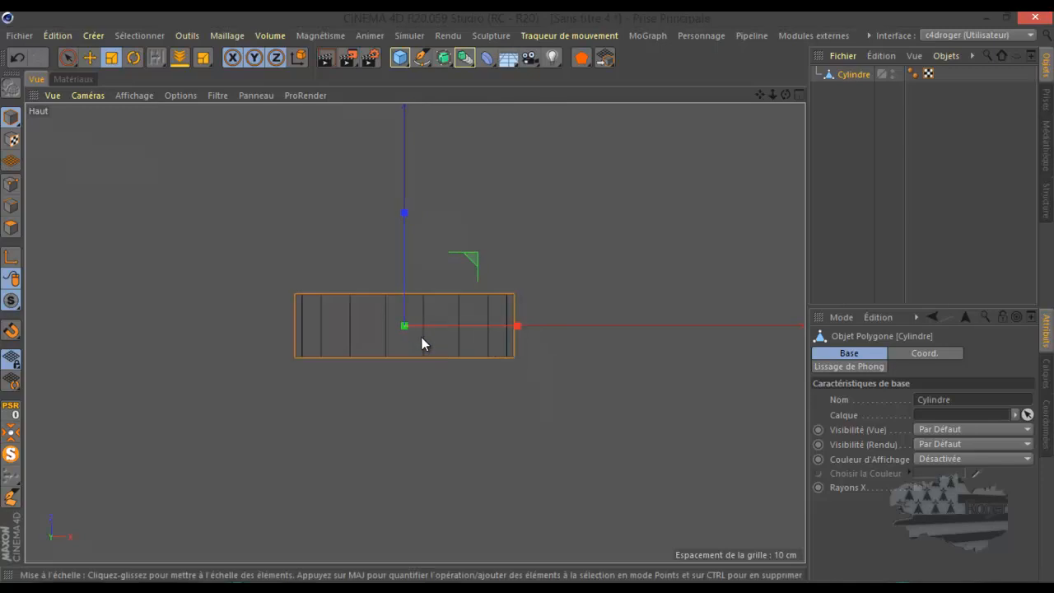
middle_click(423, 342)
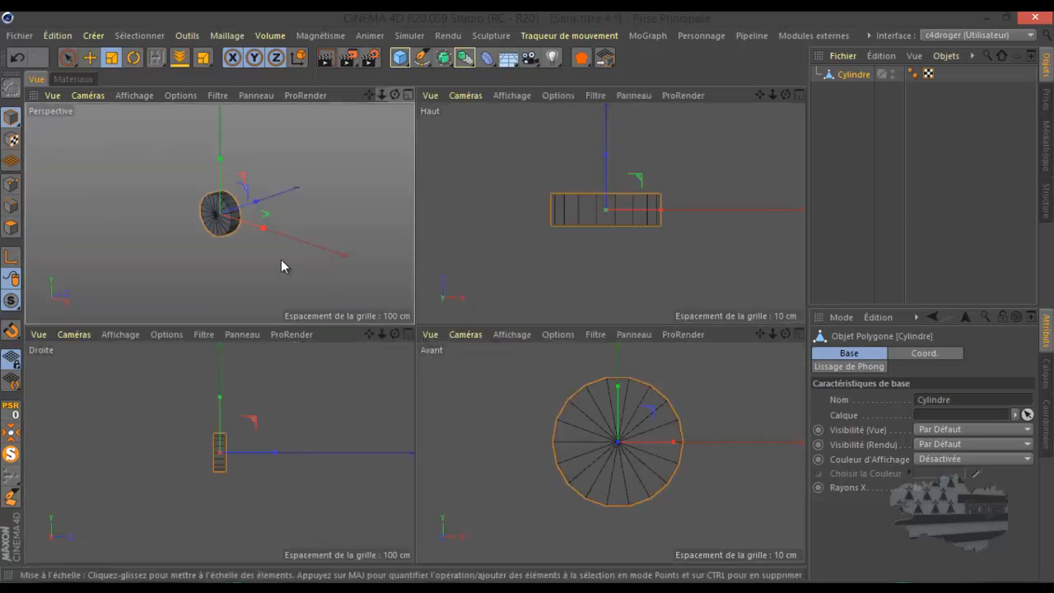
middle_click(281, 264)
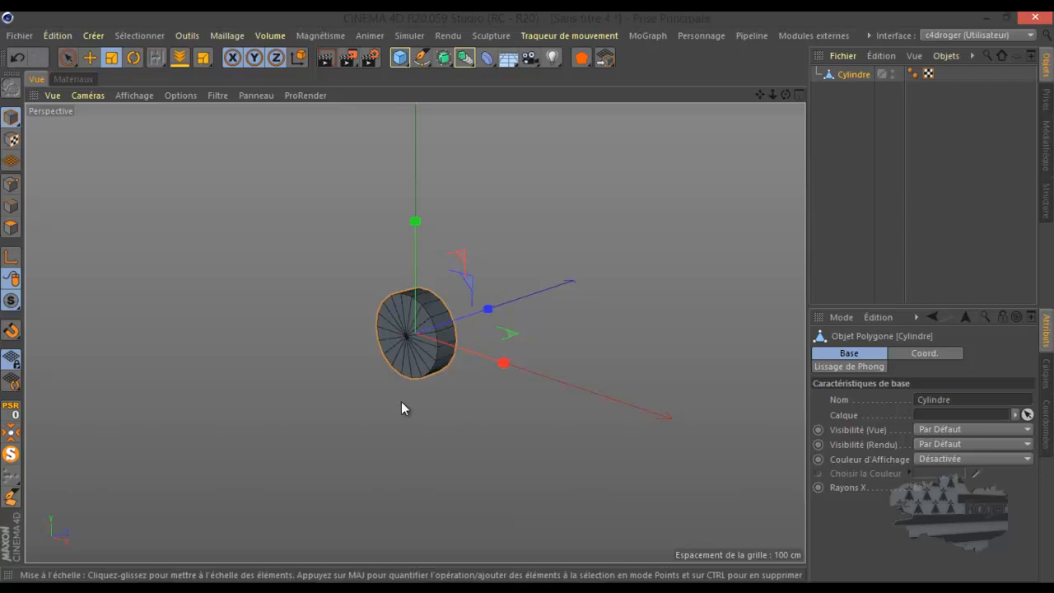
Step: Delete the points of the disc's lower half in the front view, keeping those on the horizontal centre line
middle_click(401, 406)
middle_click(514, 426)
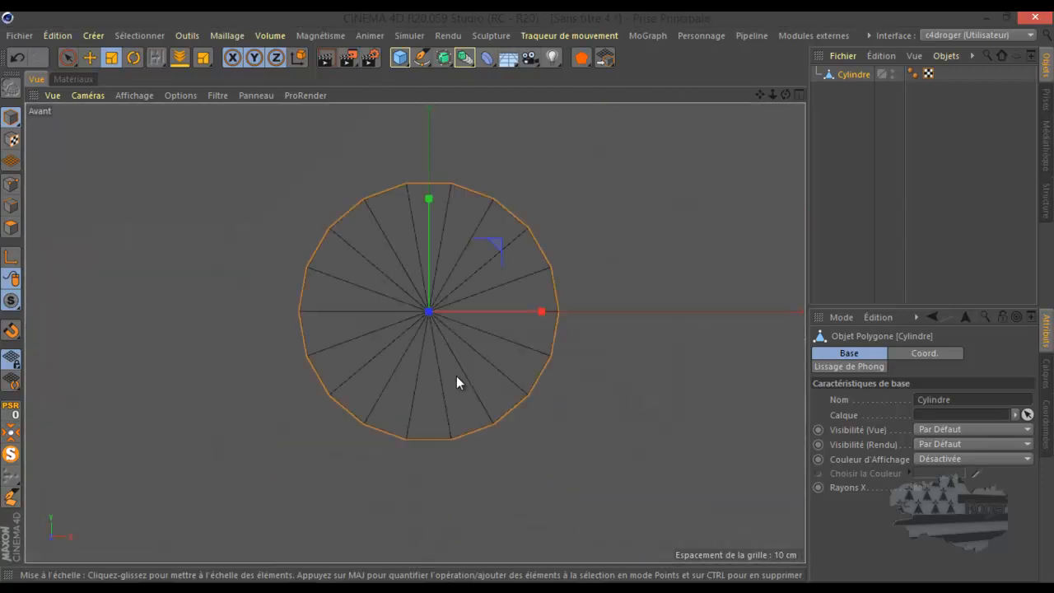
click(13, 183)
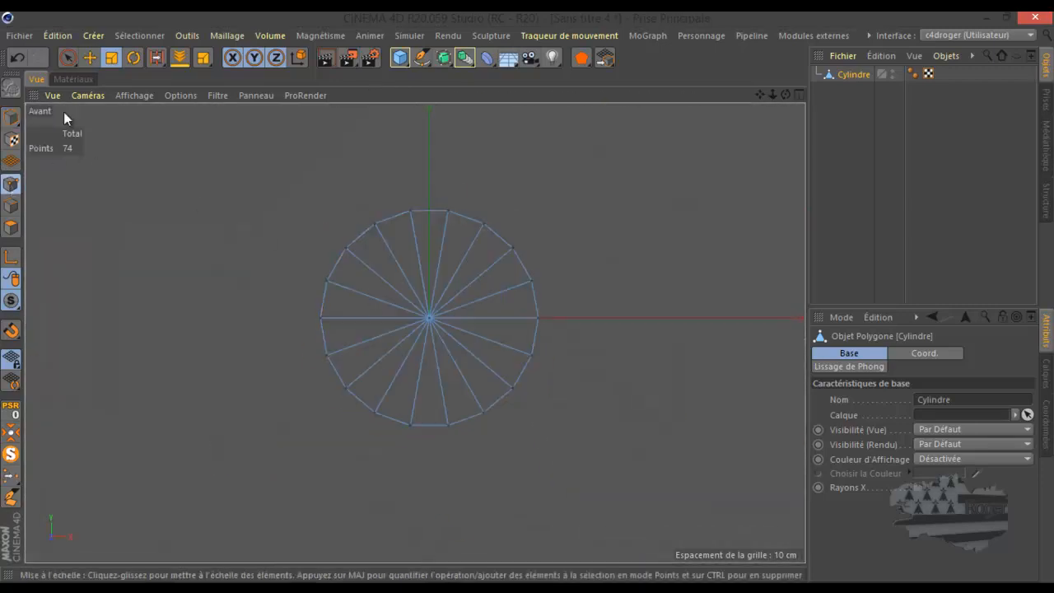
drag(70, 63, 123, 108)
drag(303, 327, 600, 459)
key(Delete)
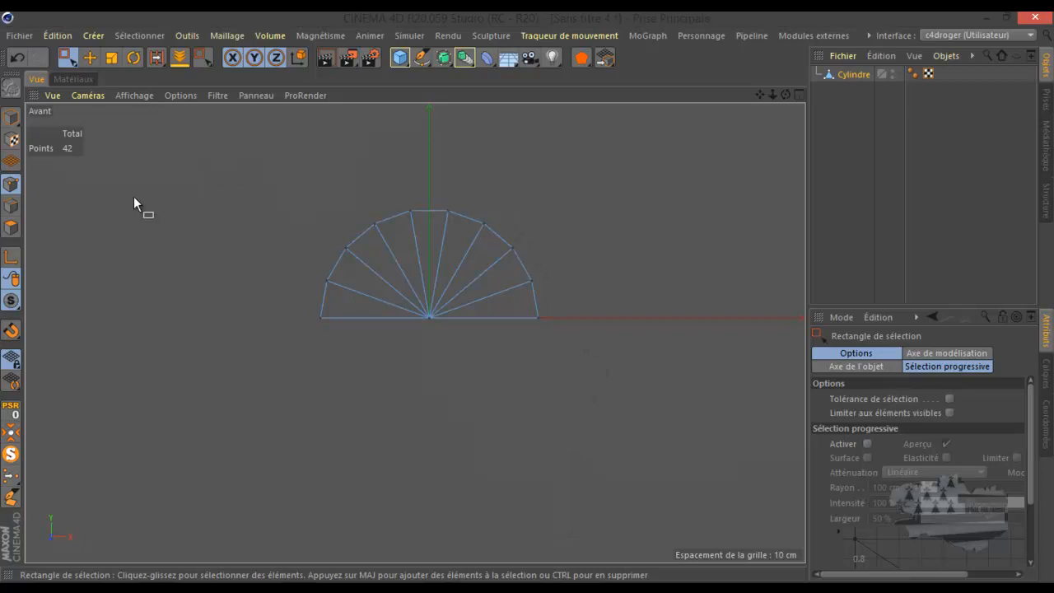
Step: Select only the four outer rim polygons on the half-disc's +X side, with selection not limited to visible elements
click(11, 227)
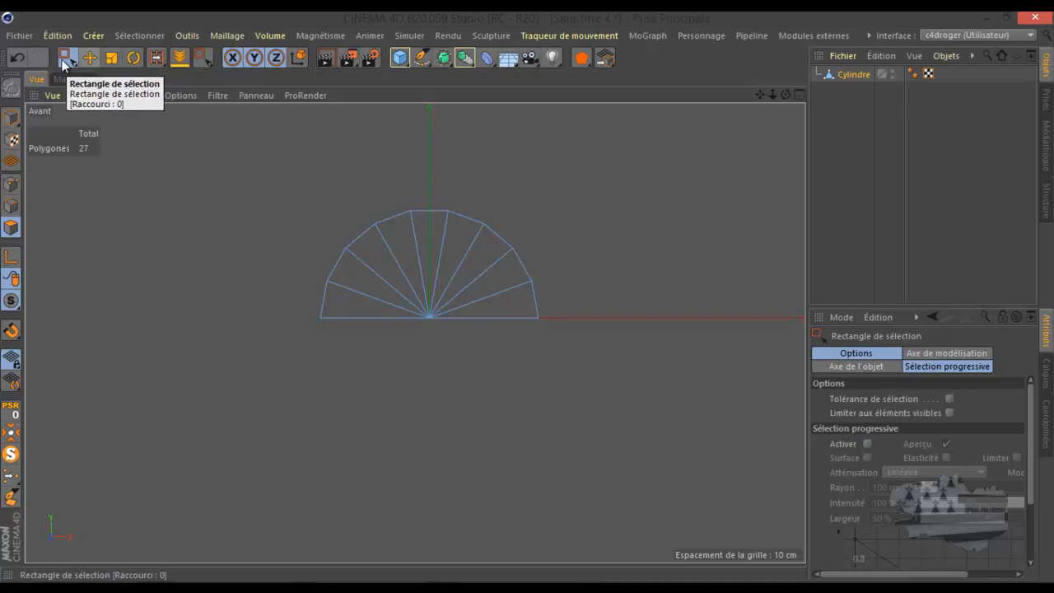
drag(69, 63, 110, 84)
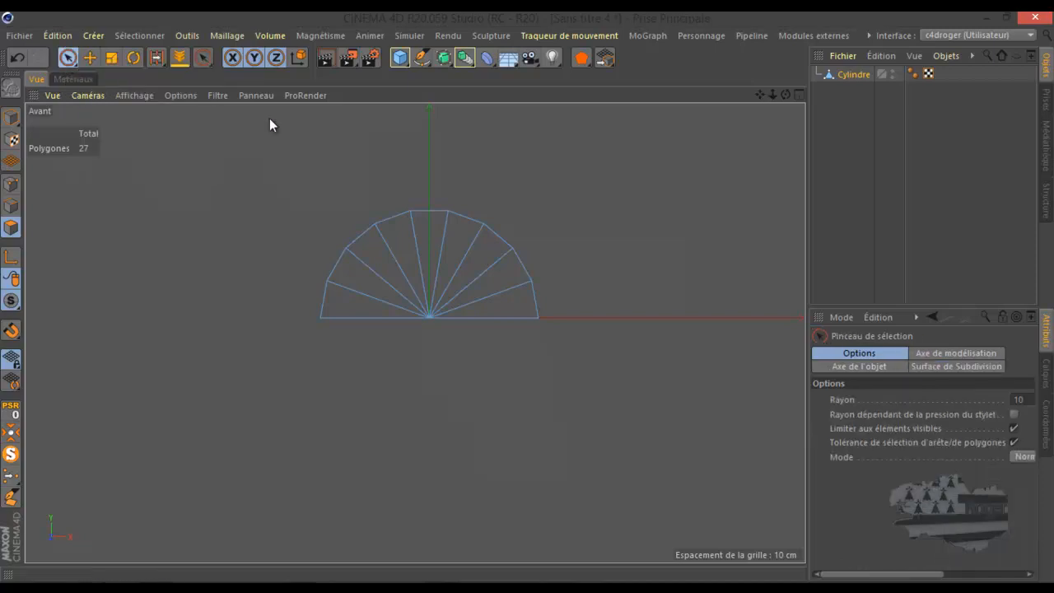
click(1014, 429)
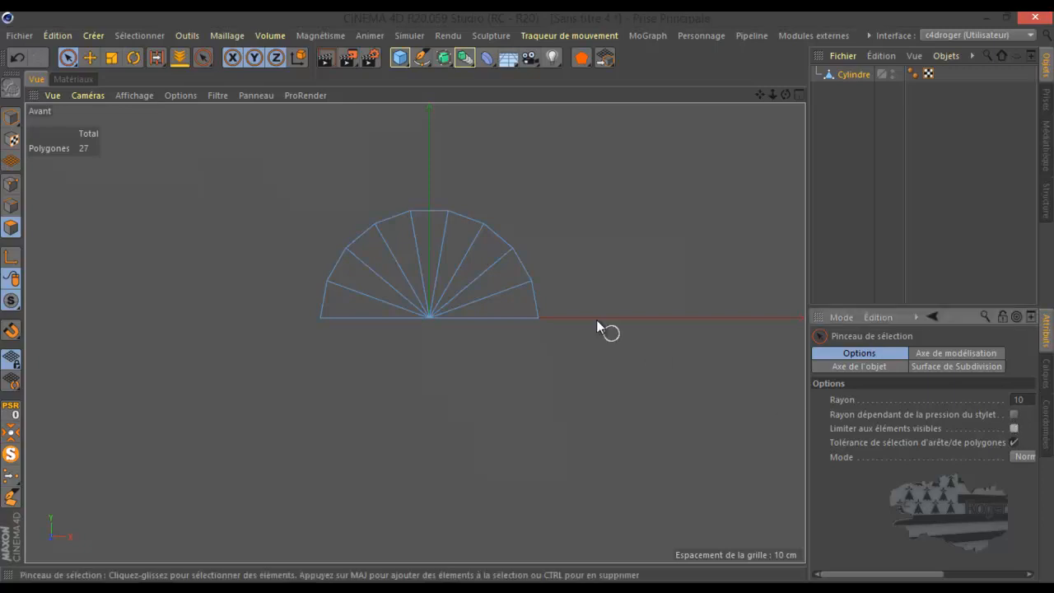
mouse_move(478, 199)
mouse_down()
mouse_move(466, 211)
mouse_move(518, 209)
mouse_move(499, 236)
mouse_move(540, 237)
mouse_move(540, 303)
mouse_move(563, 306)
mouse_move(570, 343)
mouse_up()
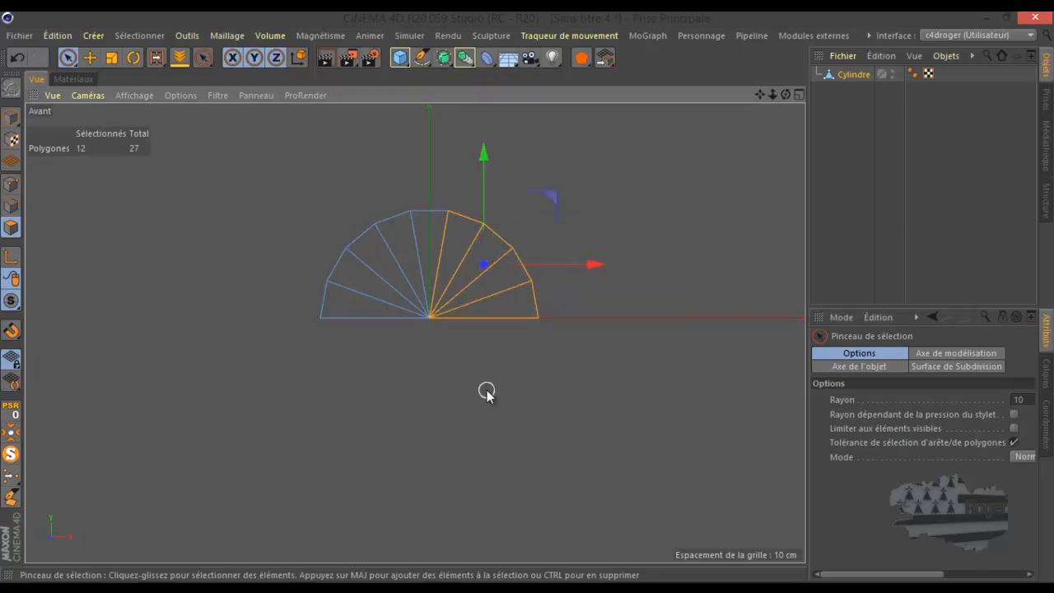
ctrl+drag(461, 309, 415, 255)
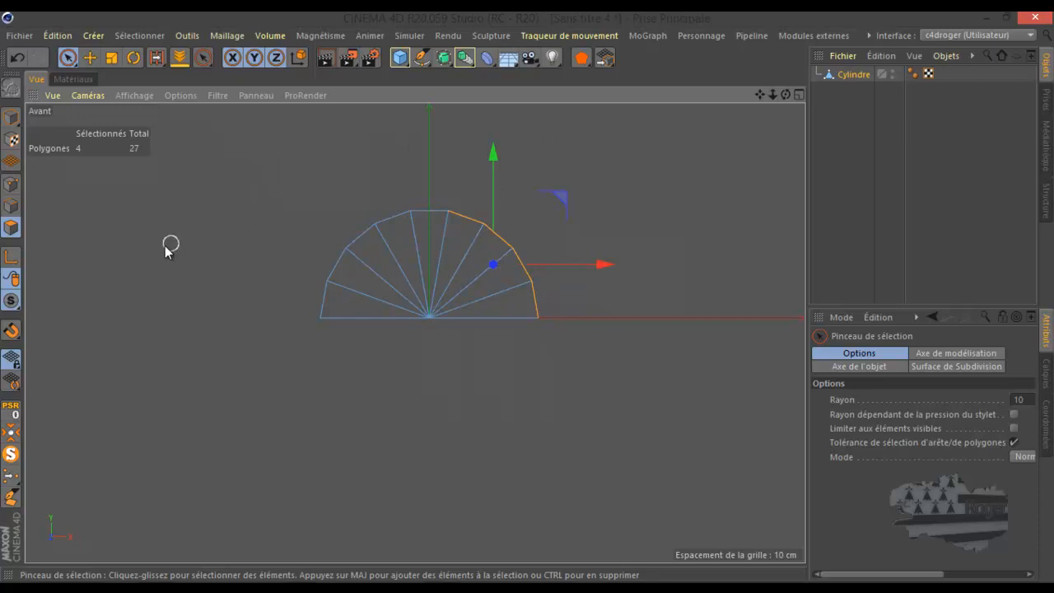
Step: Extrude the selected rim polygons outward along the X axis to lengthen the half-disc on that side
scroll(155, 252, down, 3)
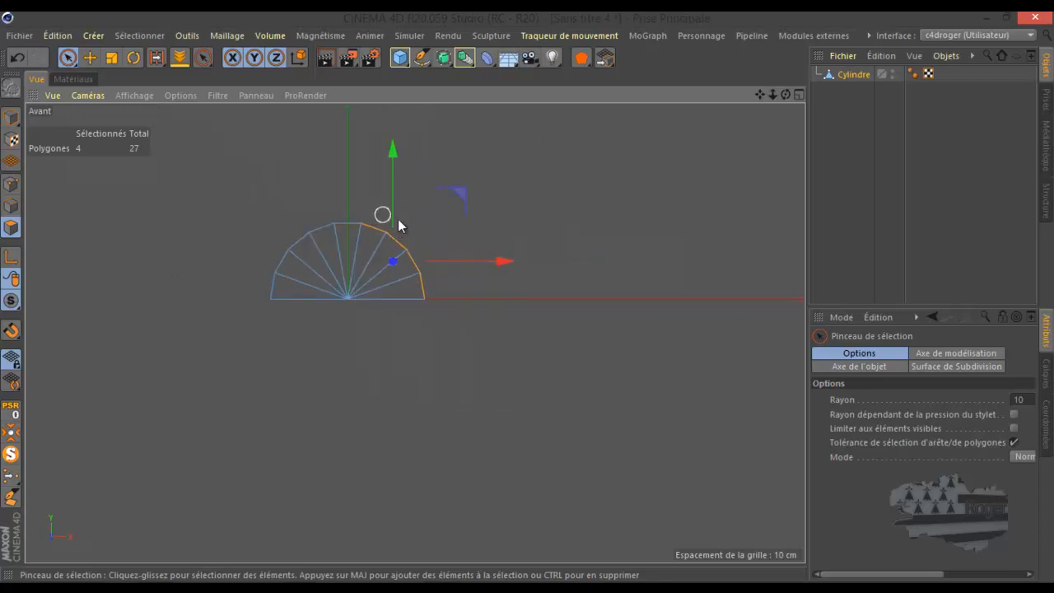
ctrl+drag(500, 262, 680, 278)
scroll(568, 250, up, 5)
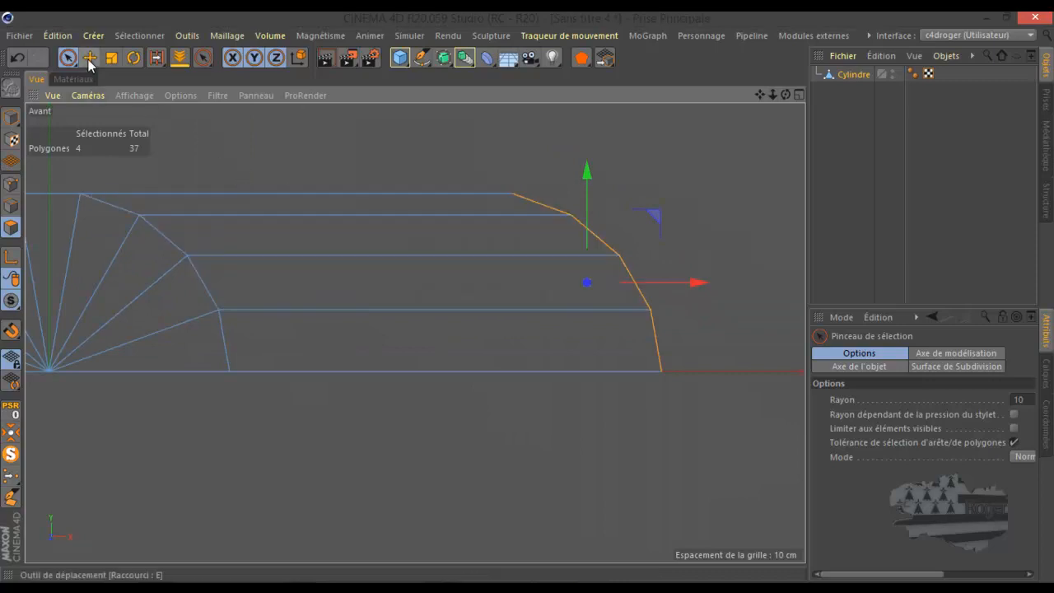
Step: Scale the selected end polygons down along Y from an axis placed at the base point, tapering the extruded part
click(111, 56)
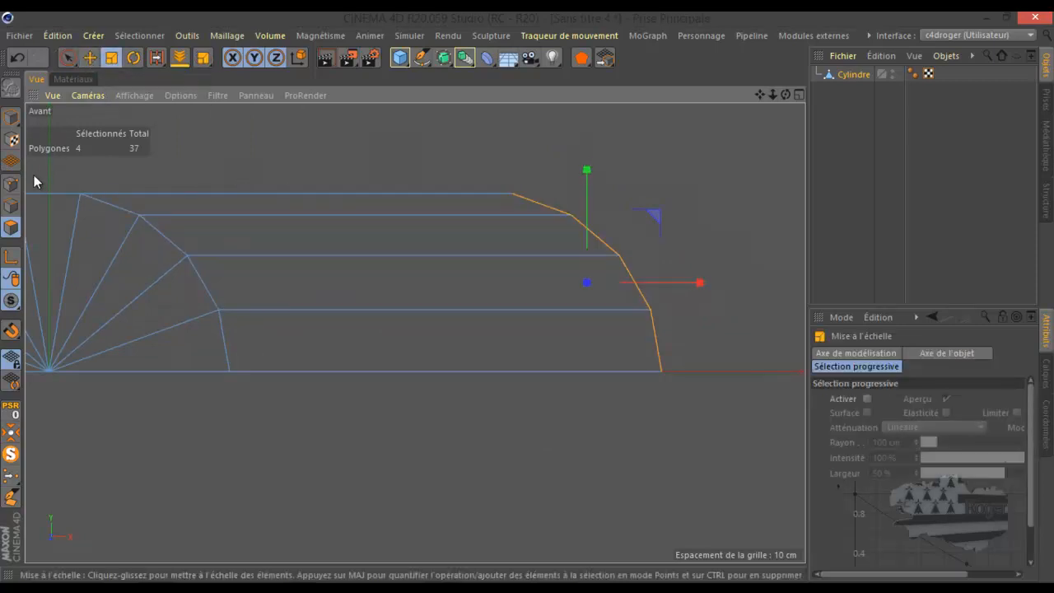
click(12, 259)
drag(586, 171, 585, 198)
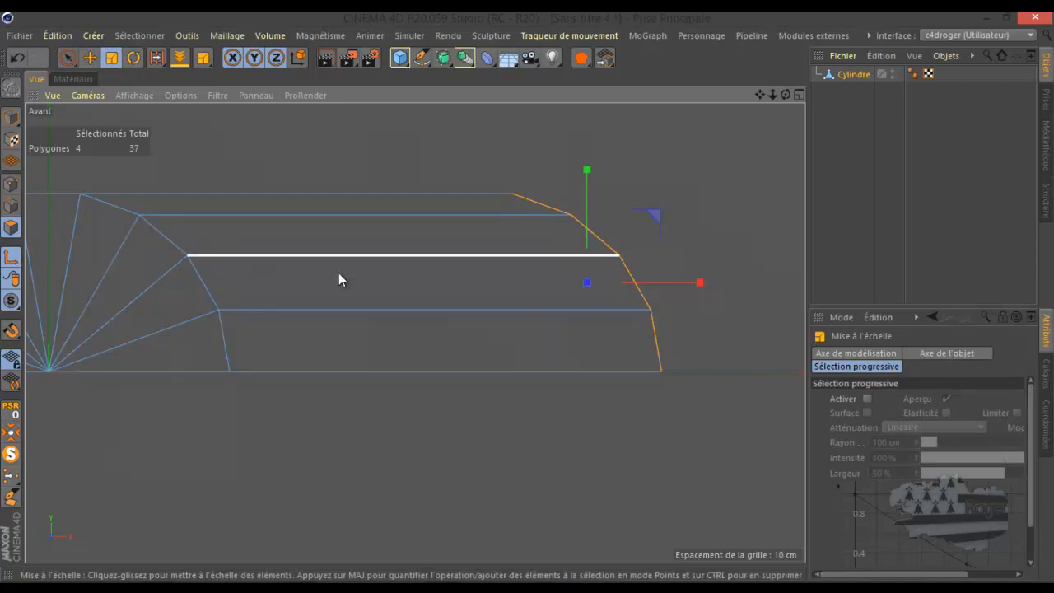
click(662, 370)
click(12, 254)
drag(662, 259, 663, 309)
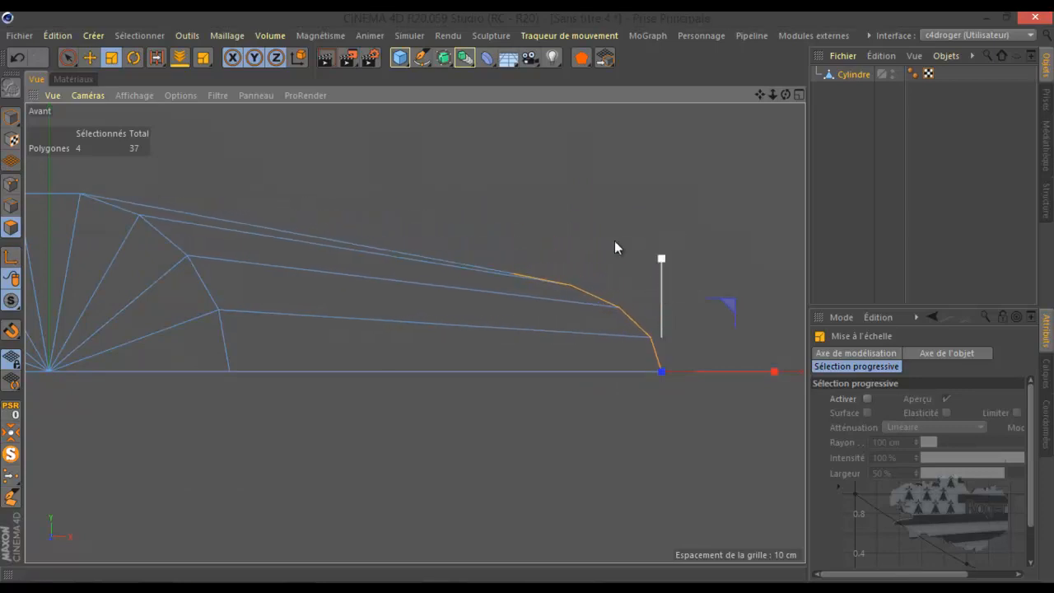
click(67, 59)
click(11, 185)
click(139, 219)
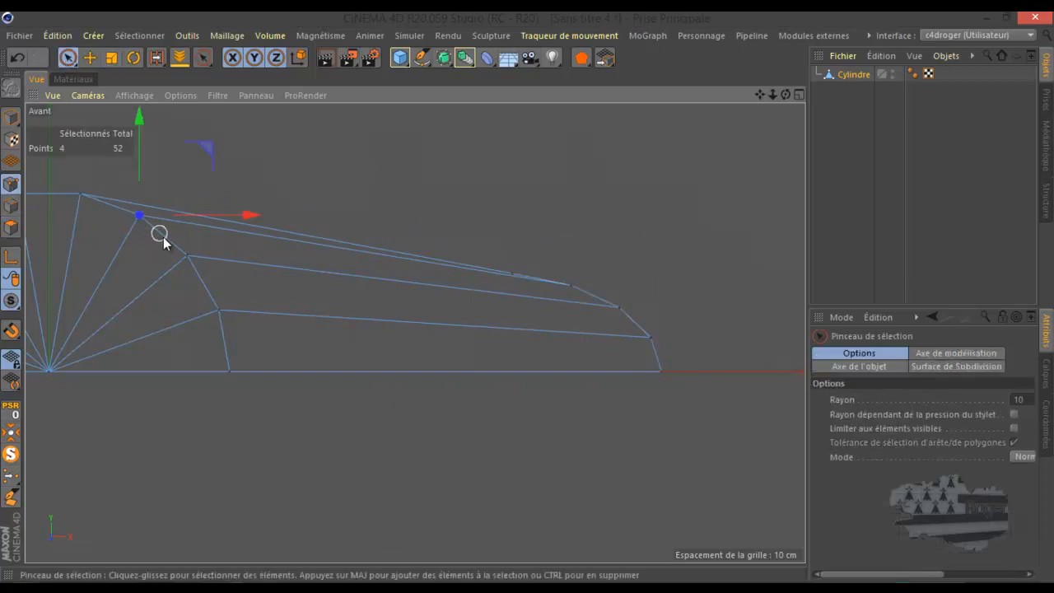
click(217, 300)
mouse_move(222, 234)
mouse_down()
mouse_move(223, 254)
mouse_move(225, 244)
mouse_up()
alt+right_drag(555, 223, 492, 227)
scroll(273, 299, up, 3)
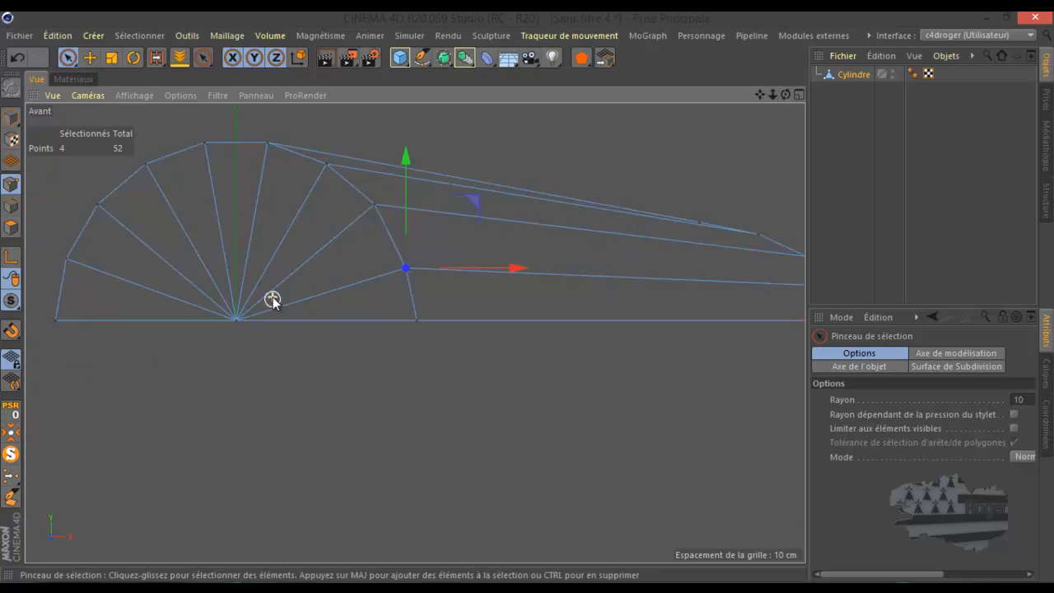
Step: Dissolve the three radial edges on the half-disc's +X side and the three lengthwise edges joined to them, on both faces
click(87, 58)
click(12, 184)
click(66, 58)
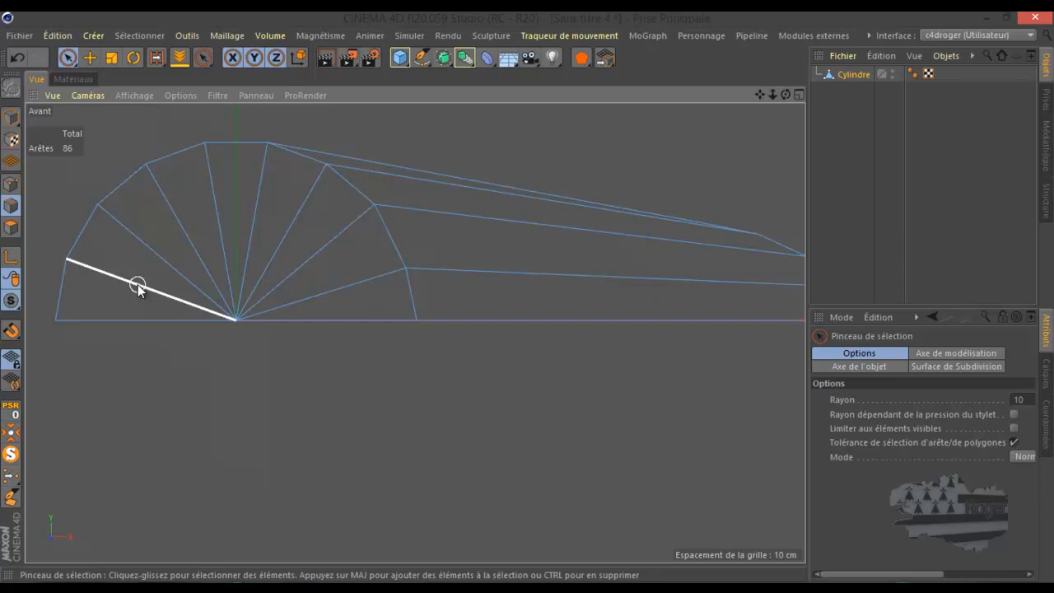
scroll(138, 285, down, 2)
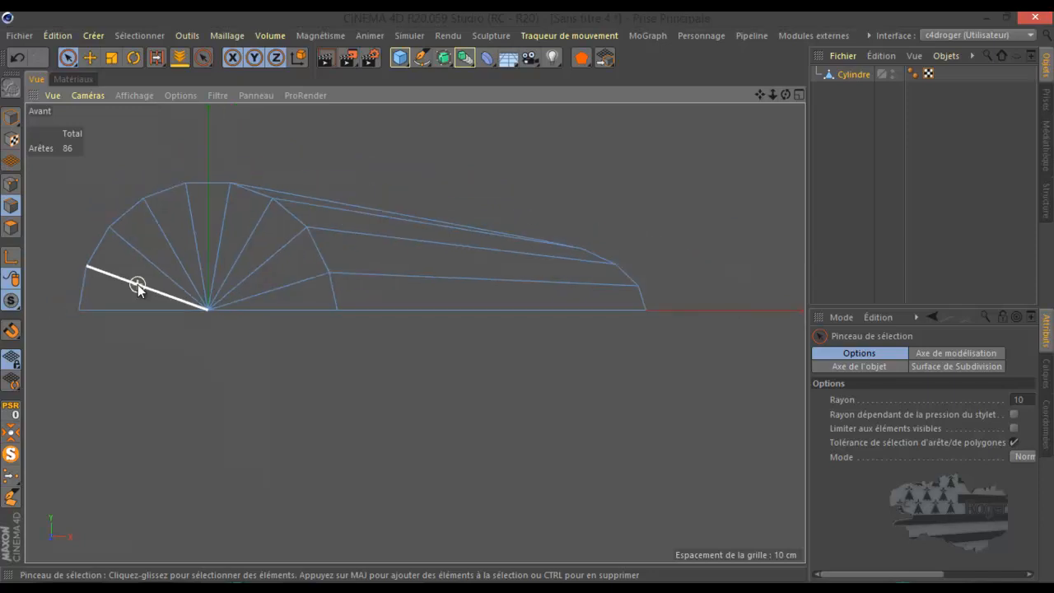
click(248, 224)
drag(288, 238, 295, 286)
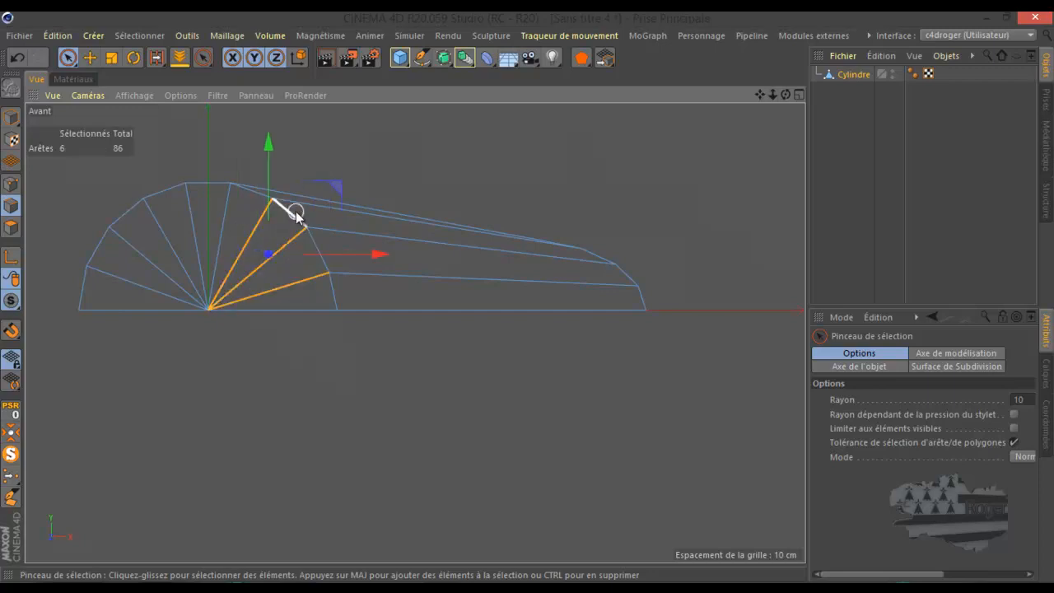
mouse_move(298, 211)
mouse_down()
mouse_move(358, 279)
mouse_move(289, 216)
mouse_up()
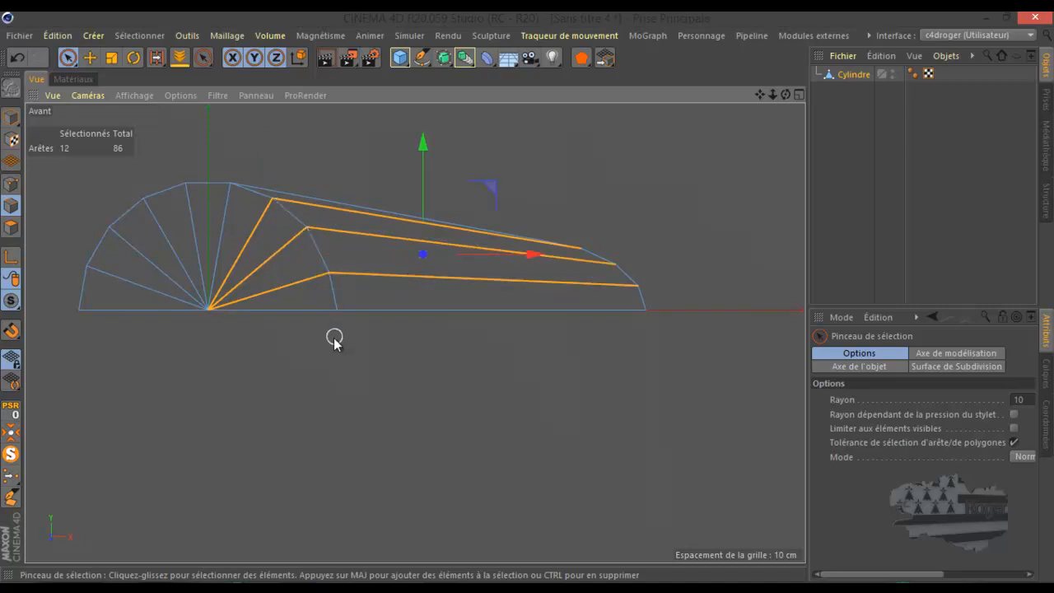
right_click(332, 347)
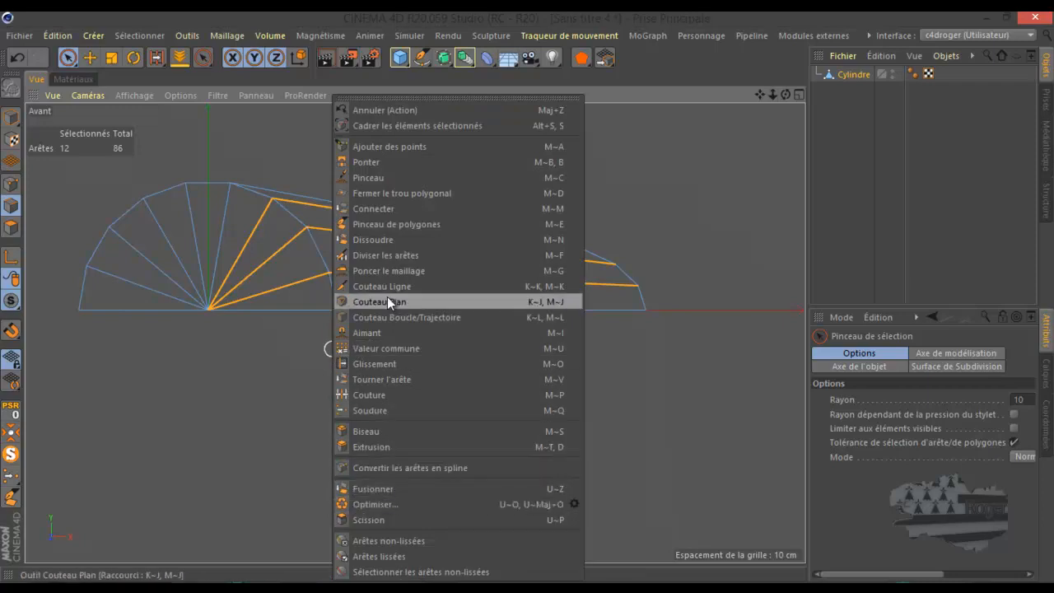
click(388, 241)
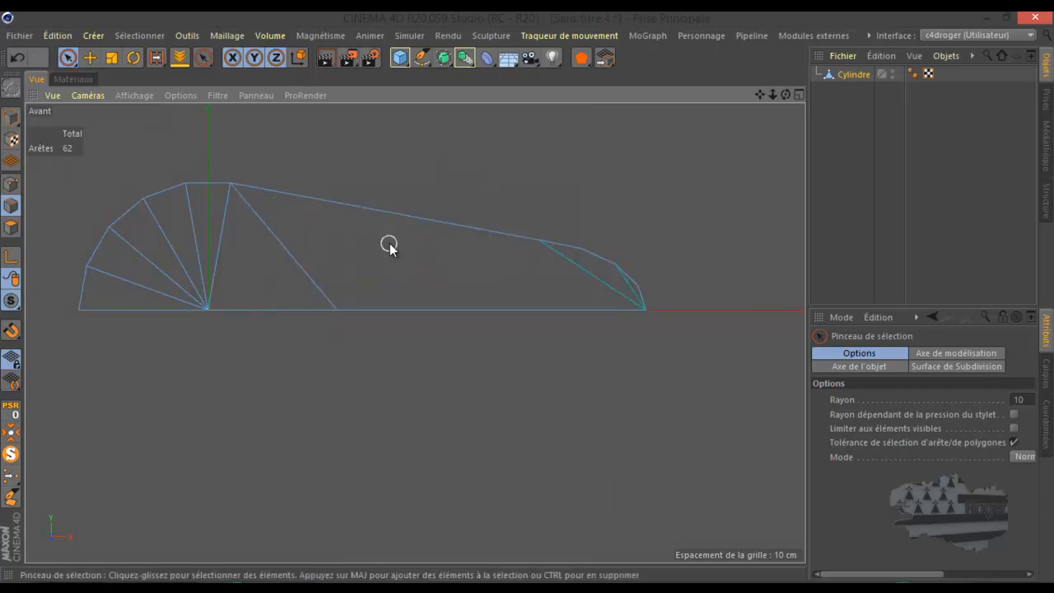
Step: Select the diagonal edges running from the arc's upper corner to the base on both side faces
scroll(671, 302, up, 4)
click(11, 182)
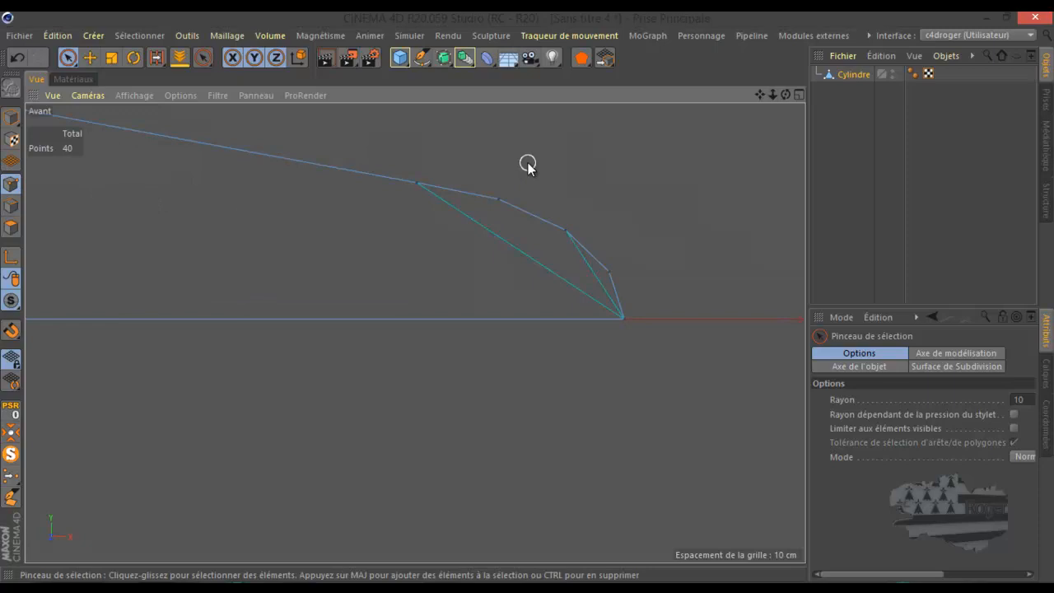
scroll(528, 164, down, 3)
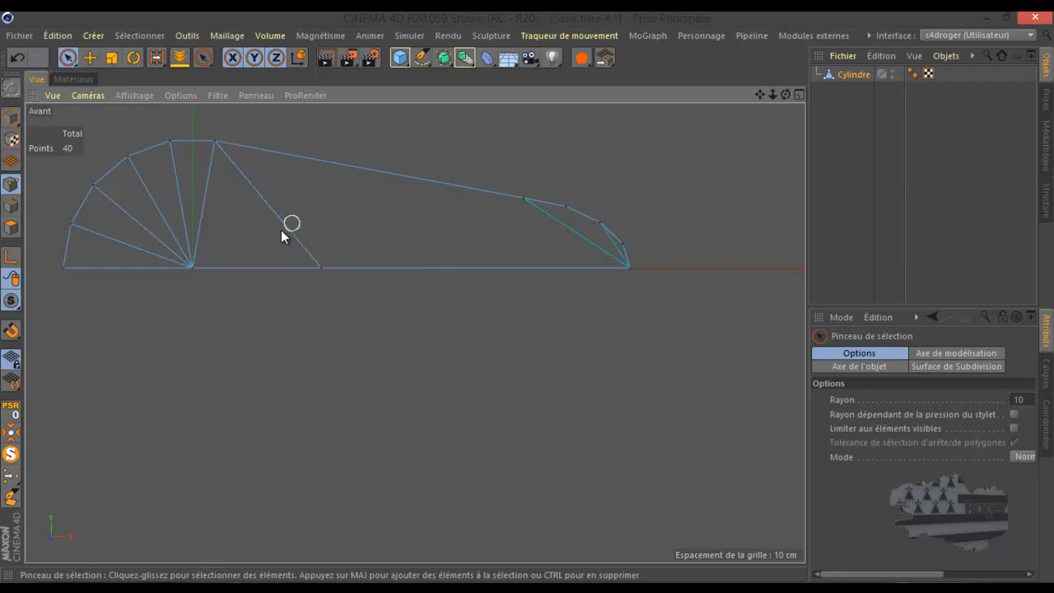
click(90, 57)
click(12, 206)
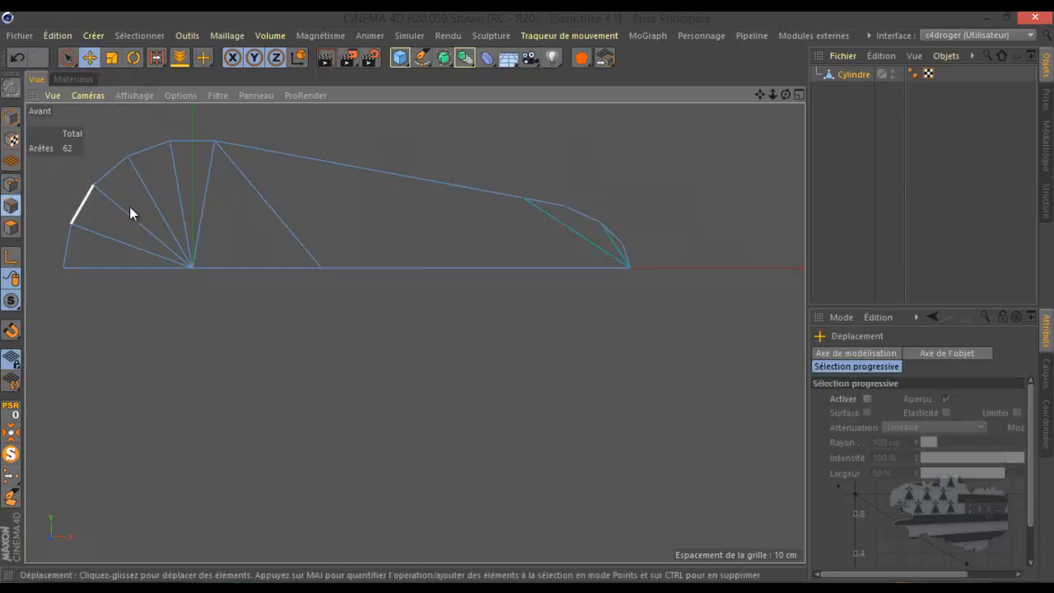
key(space)
click(271, 217)
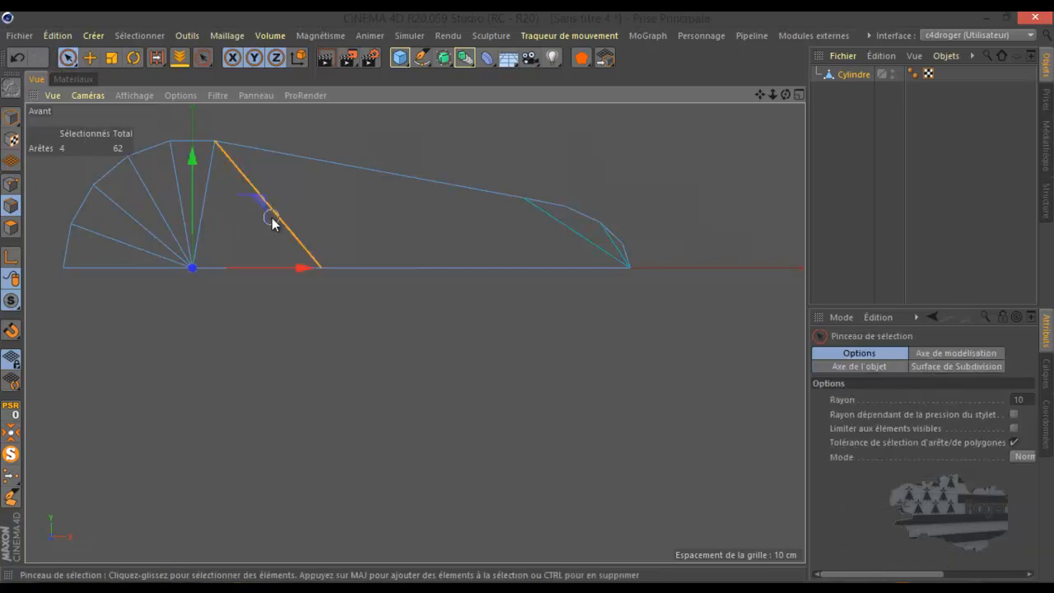
Step: Try to dissolve the selected diagonal edges twice, undoing each attempt
right_click(371, 350)
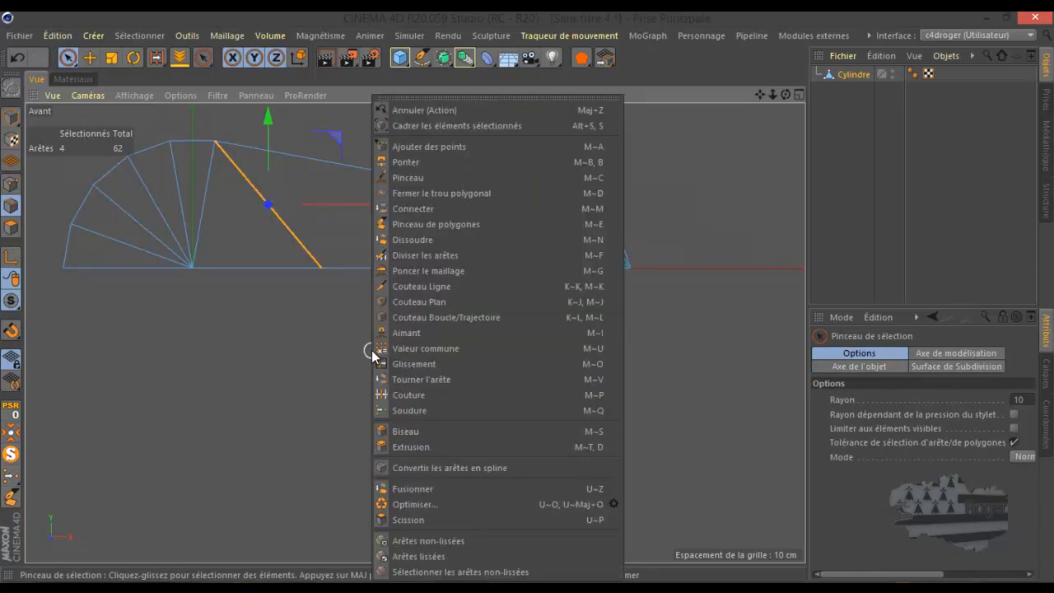
click(425, 240)
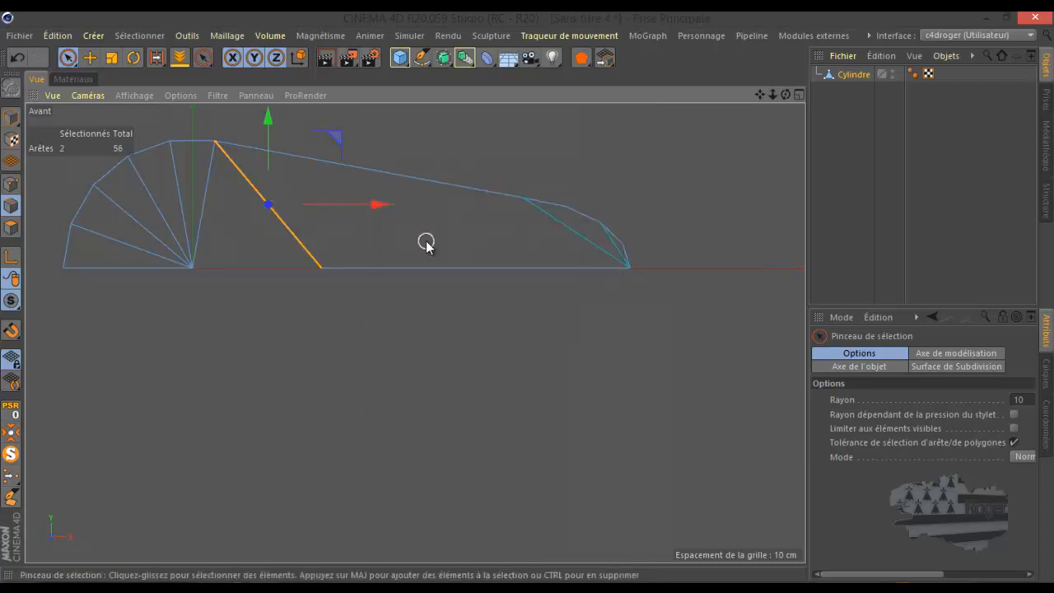
click(16, 57)
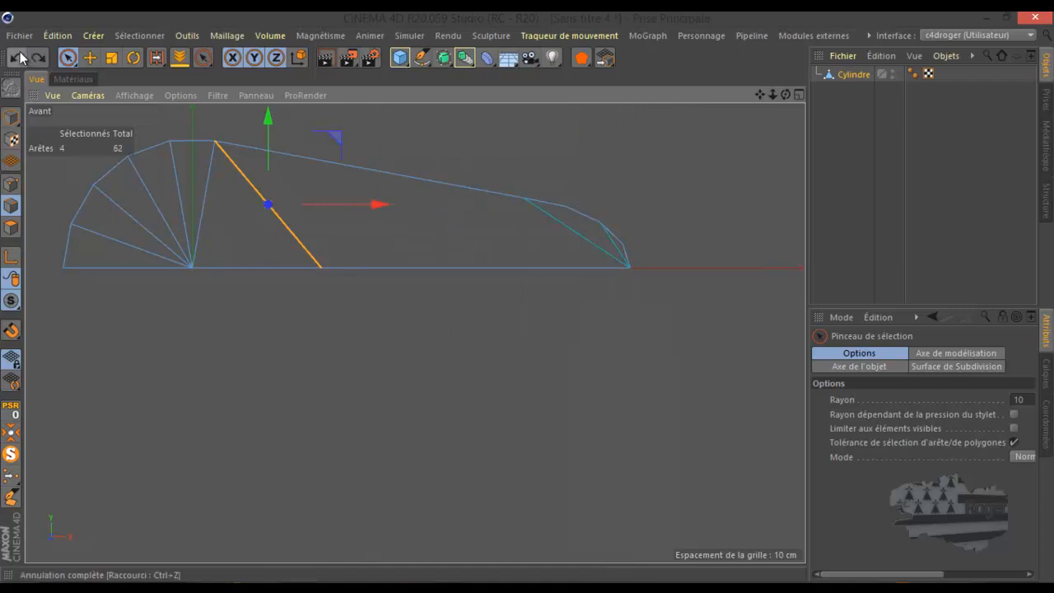
click(287, 229)
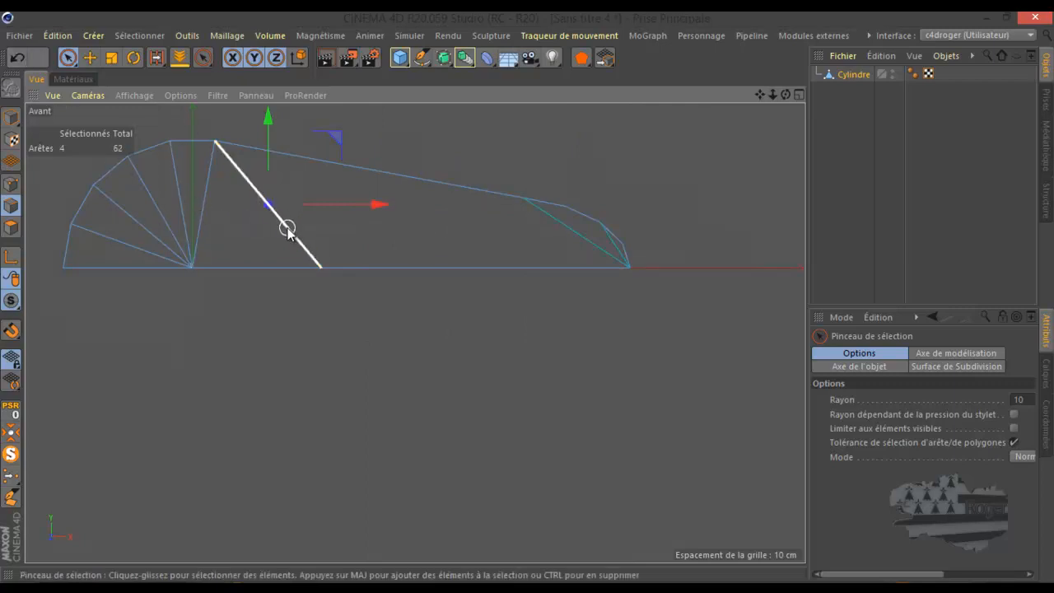
right_click(212, 324)
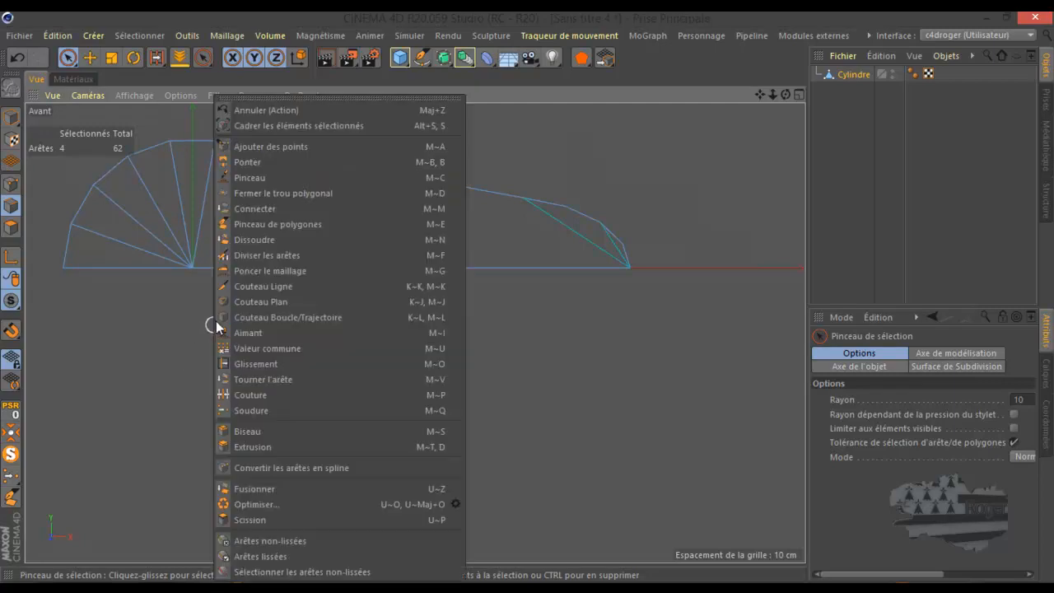
click(268, 239)
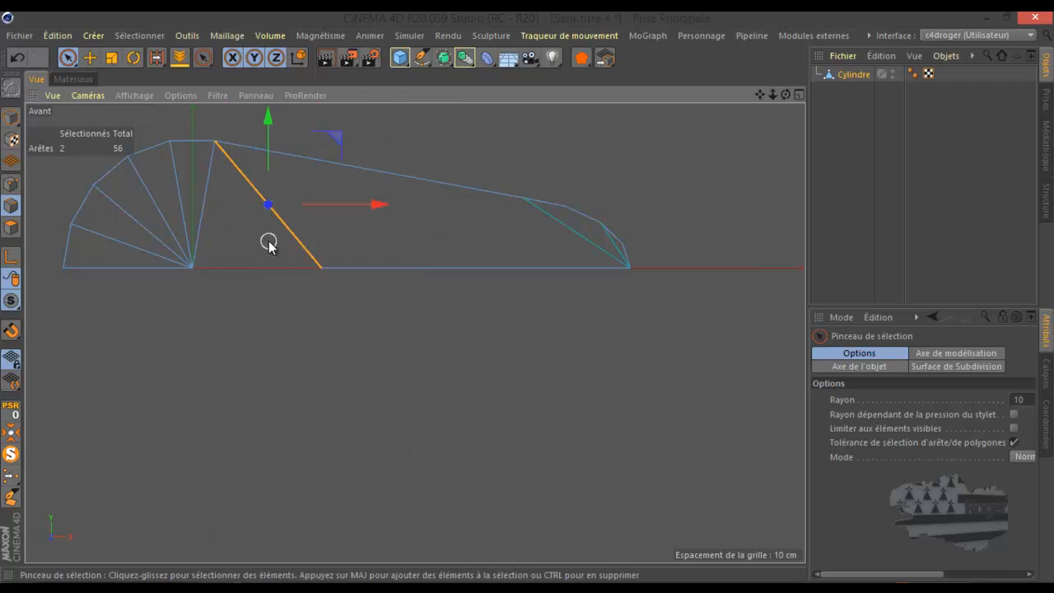
click(263, 271)
click(17, 58)
click(18, 59)
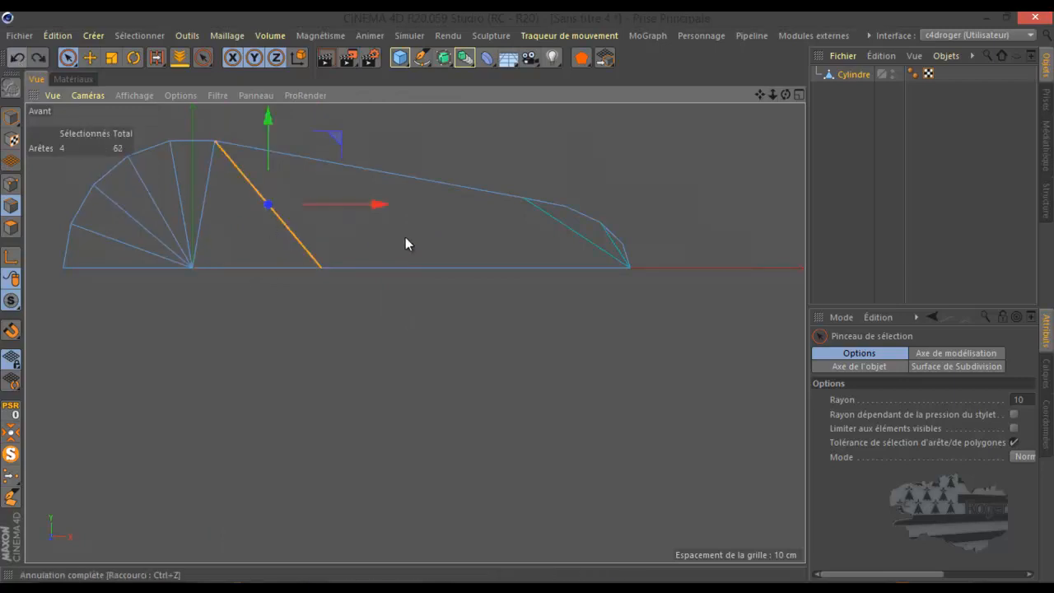
Step: Run Optimize on all points of the mesh in the perspective view to merge duplicate points
middle_click(295, 272)
middle_click(272, 256)
scroll(371, 305, up, 4)
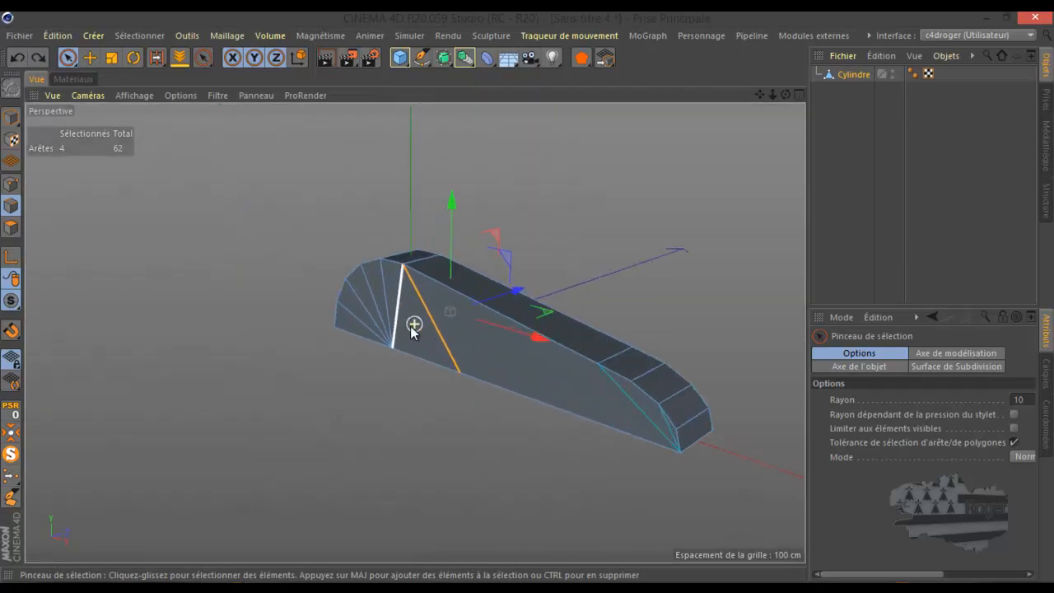
click(12, 184)
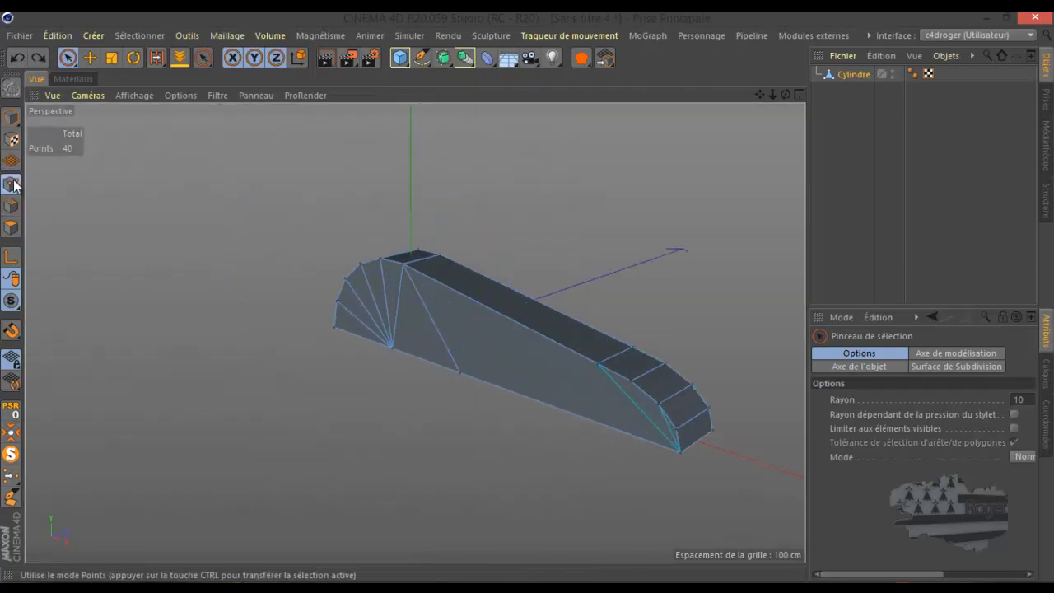
right_click(244, 195)
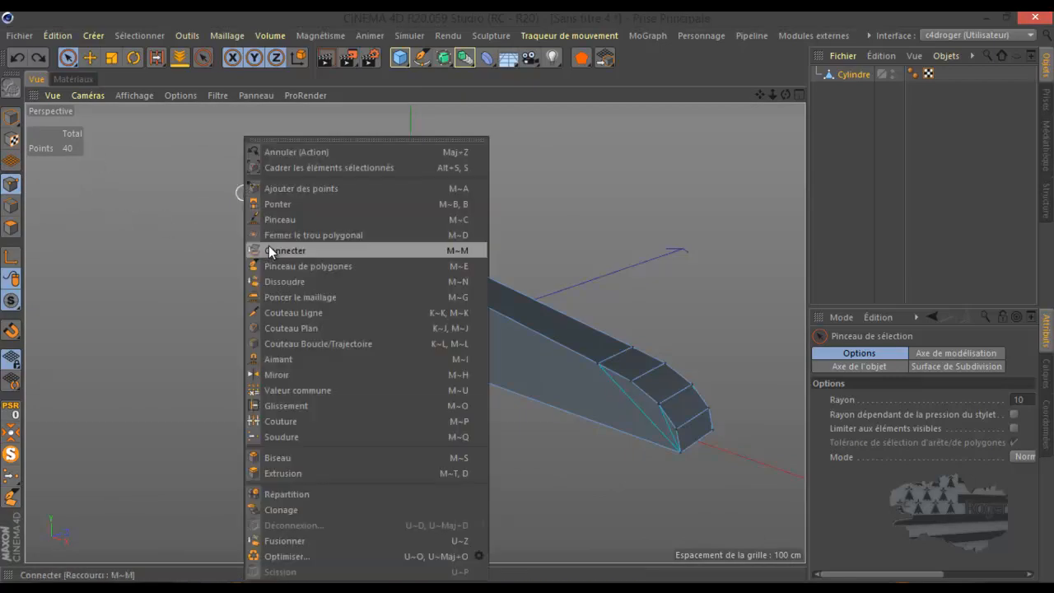
click(314, 554)
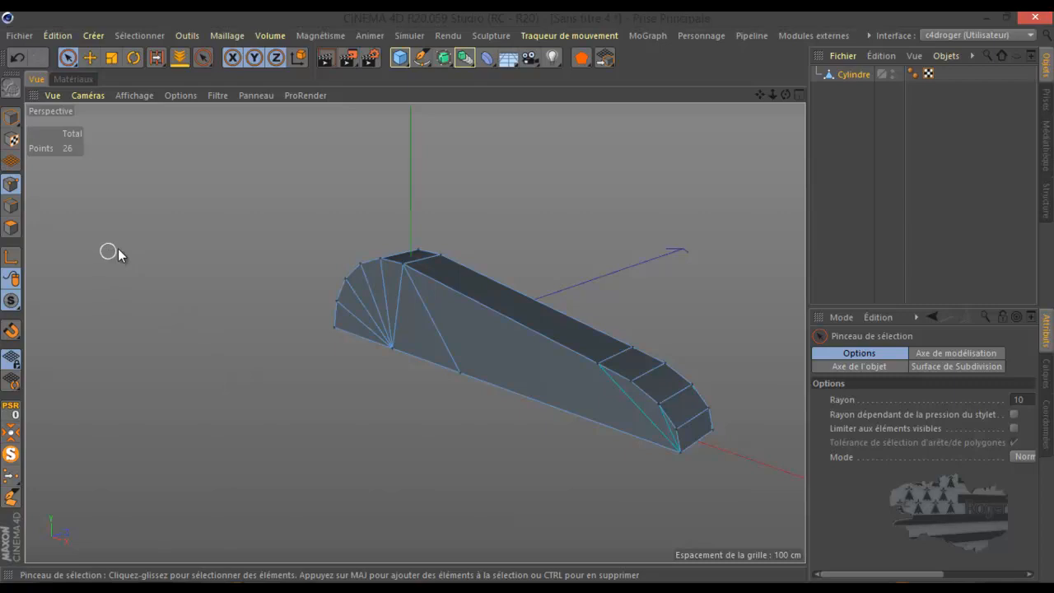
Step: Dissolve the selected diagonal edges on both side faces of the optimized mesh
click(11, 205)
right_click(205, 290)
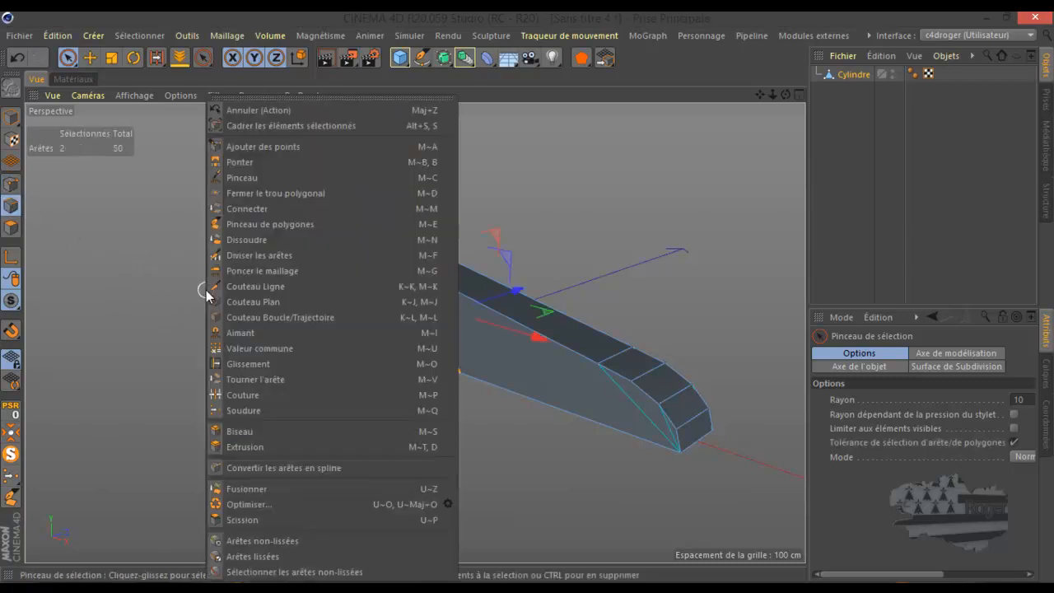
click(238, 239)
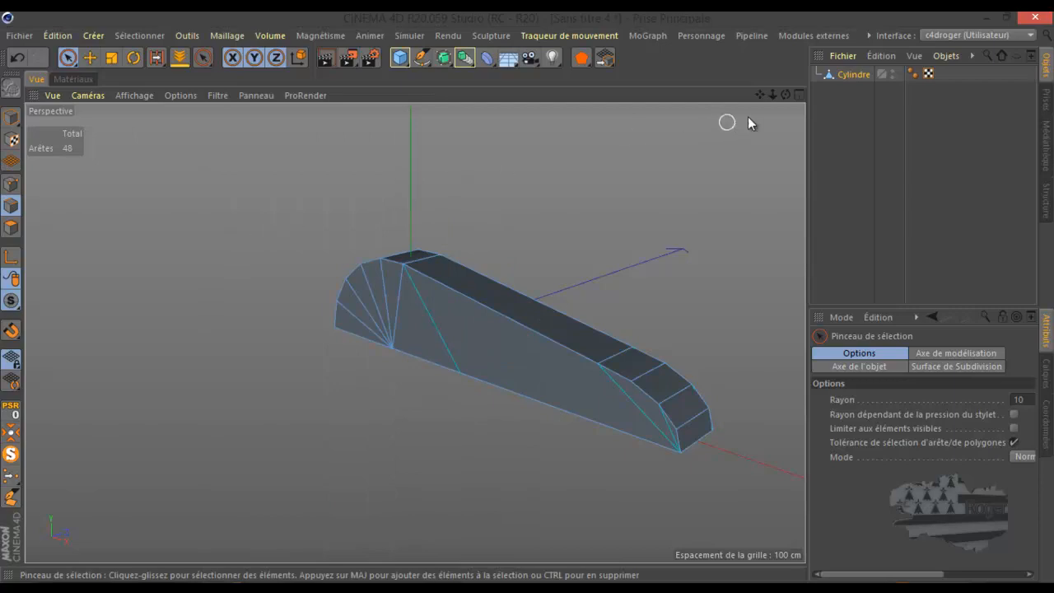
Step: Activate the line knife in the front view and enable its Ligne unique option
drag(785, 93, 527, 296)
middle_click(447, 418)
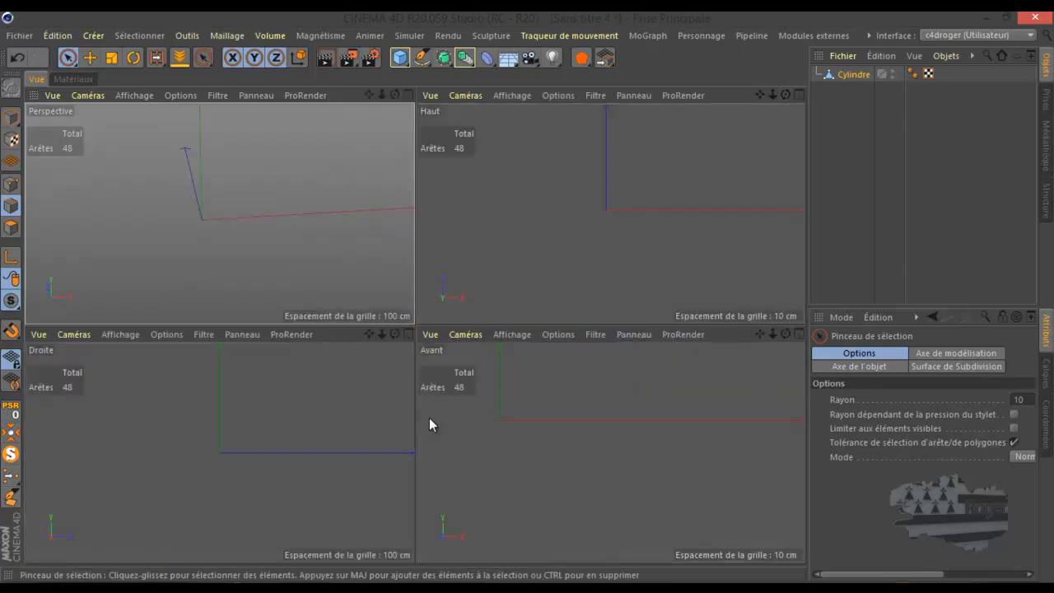
middle_click(426, 419)
scroll(301, 258, up, 2)
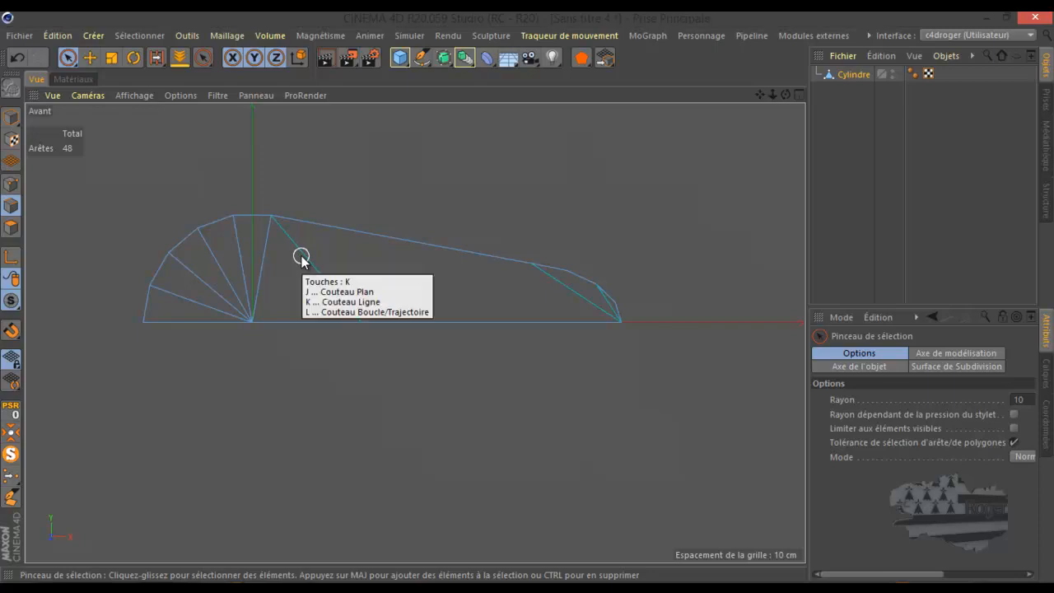
key(k)
key(k)
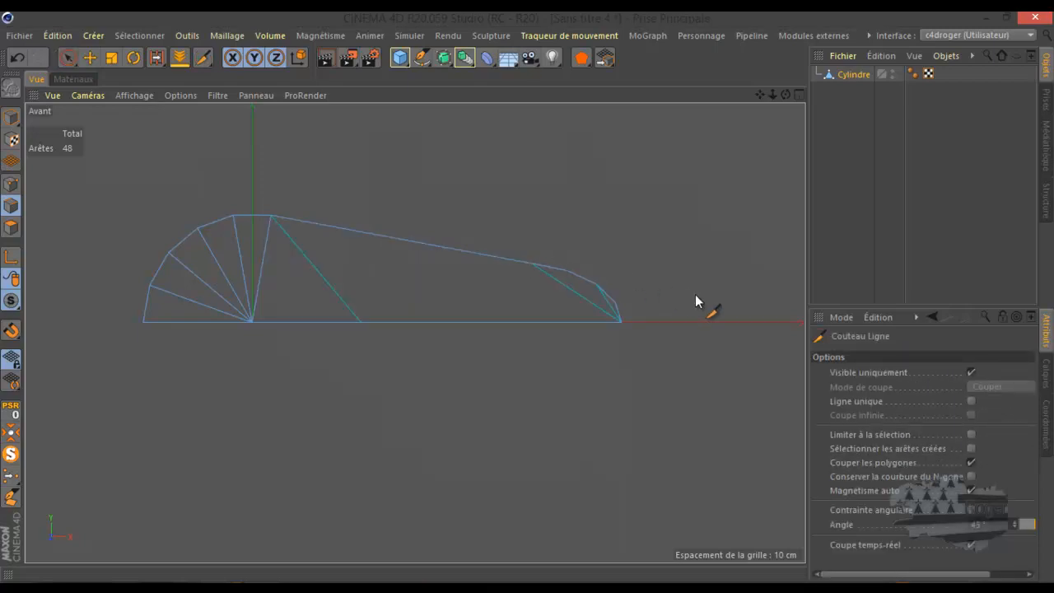
click(969, 401)
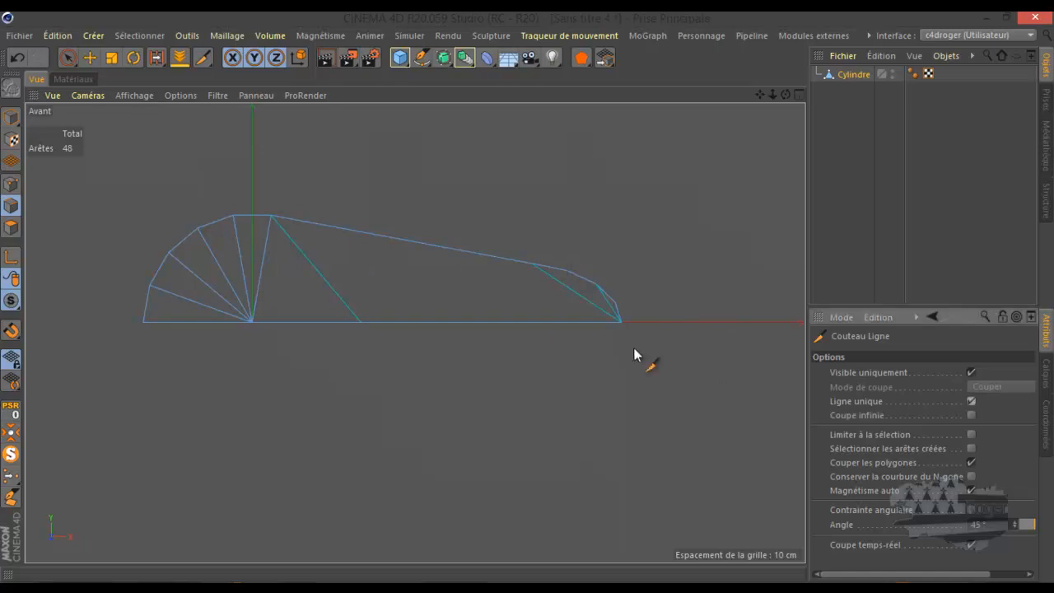
Step: Try a knife cut from the base point beneath the slope up past the sloped upper edge, and undo it
click(365, 327)
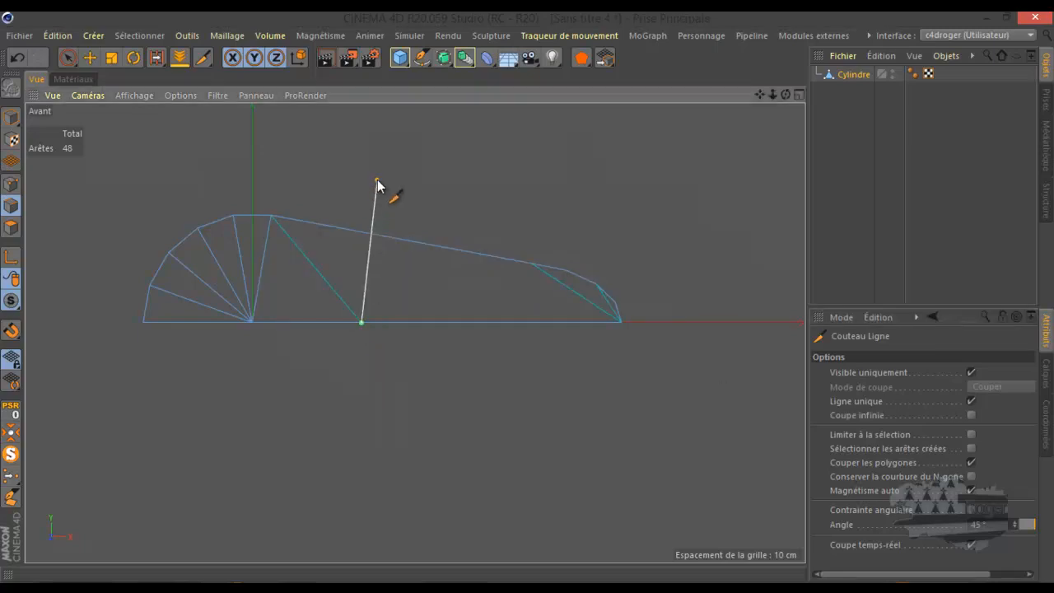
click(377, 181)
click(17, 56)
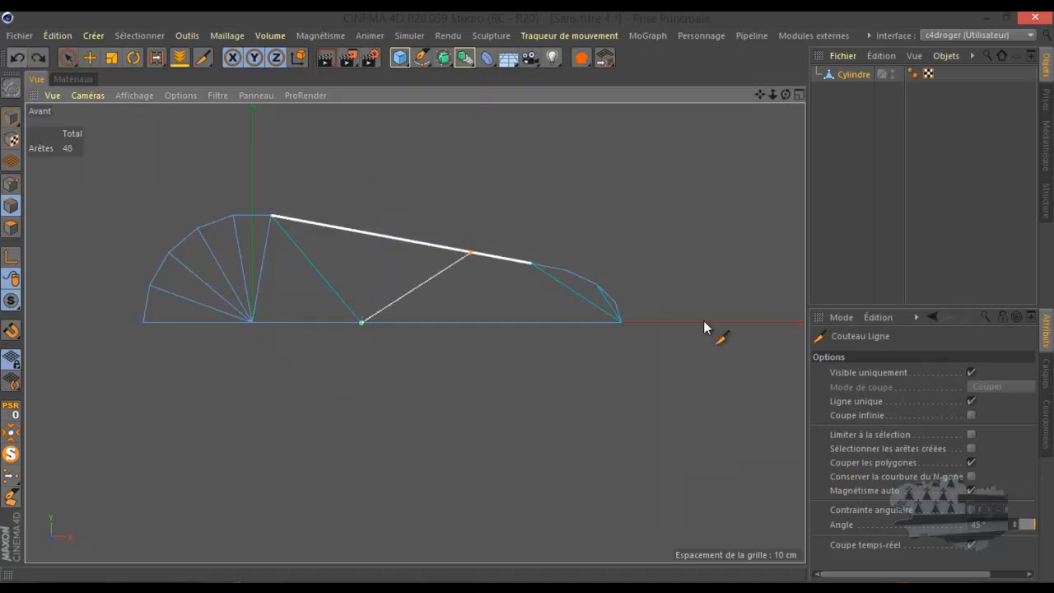
Step: Turn off Visible uniquement and knife three near-vertical cuts through the body, at the mid-base point and the two points ending the slope
click(970, 373)
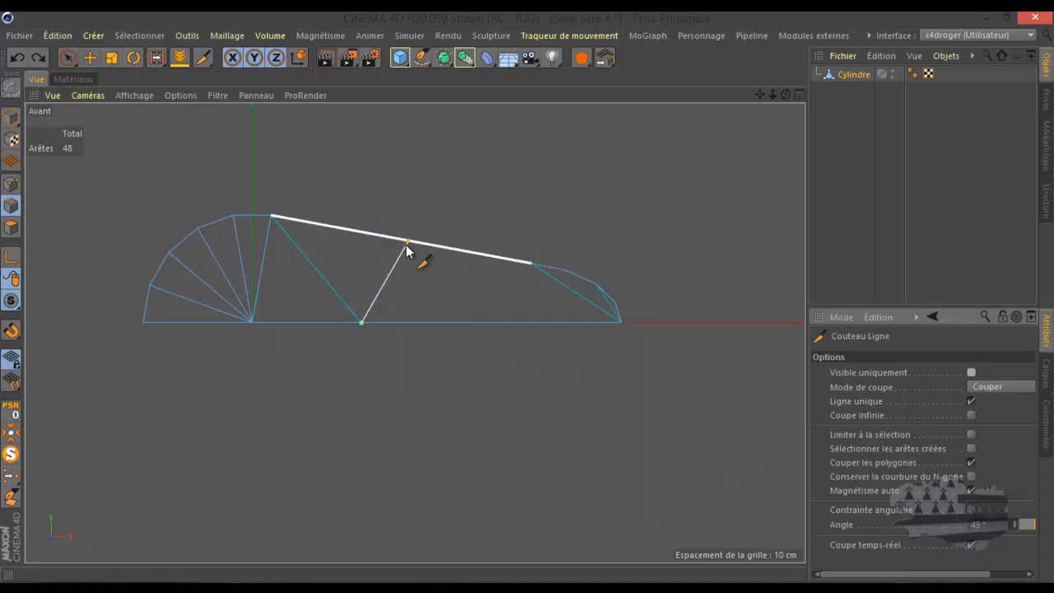
click(378, 176)
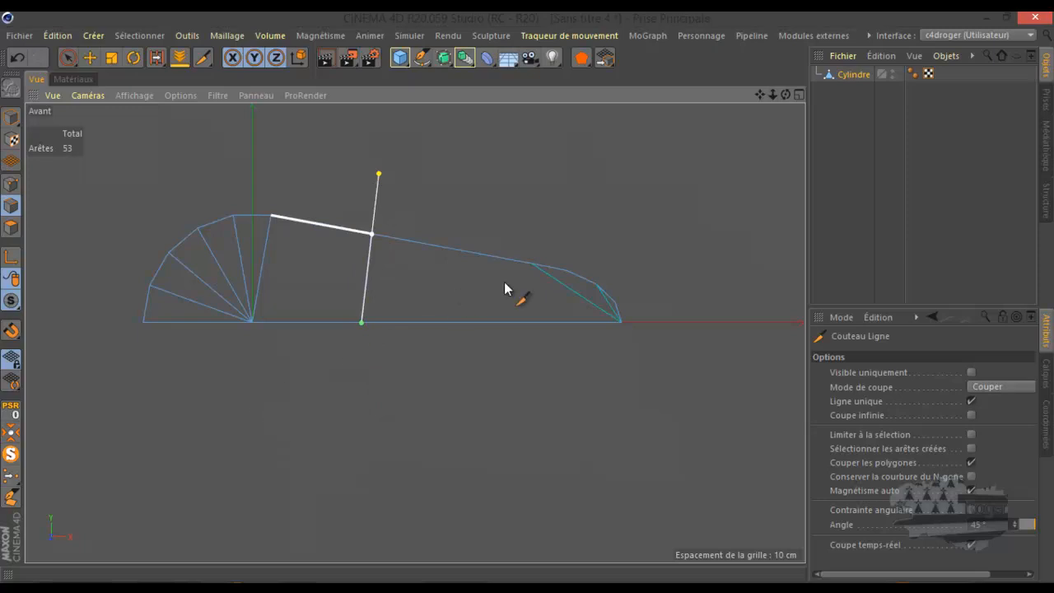
click(534, 264)
click(533, 265)
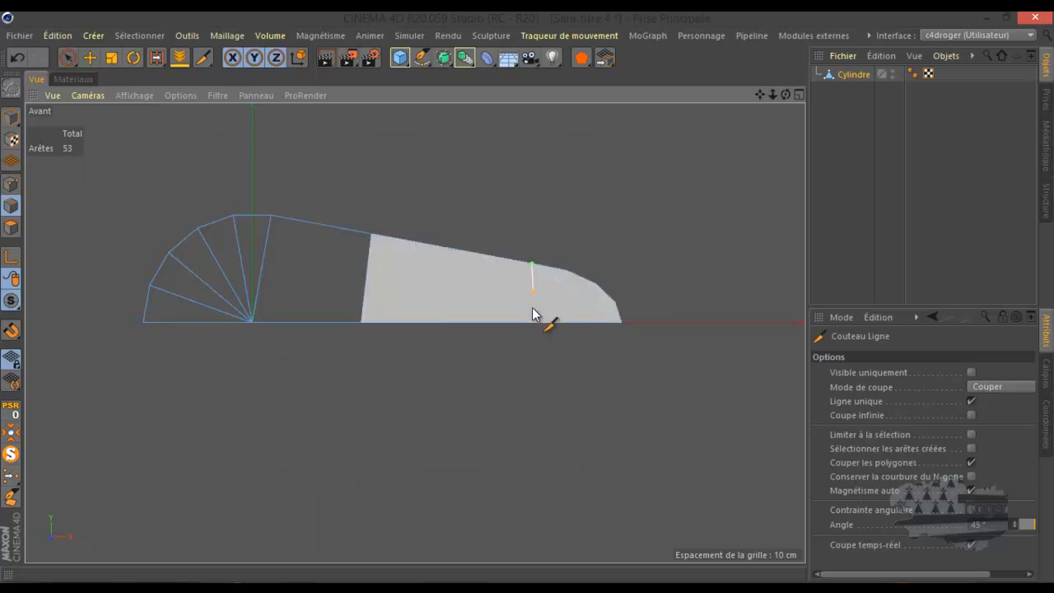
click(533, 346)
click(567, 271)
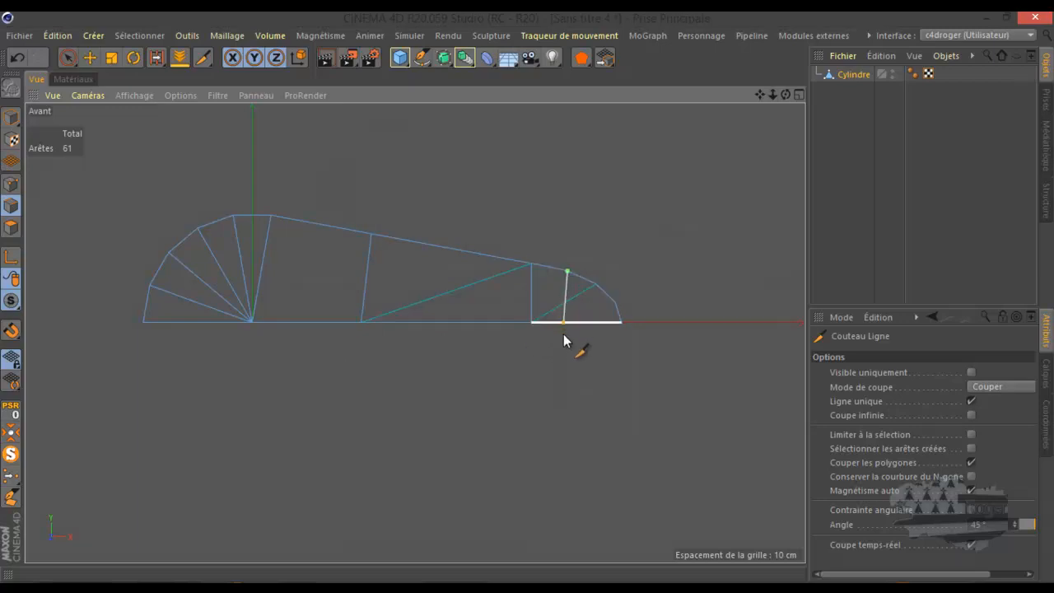
click(566, 344)
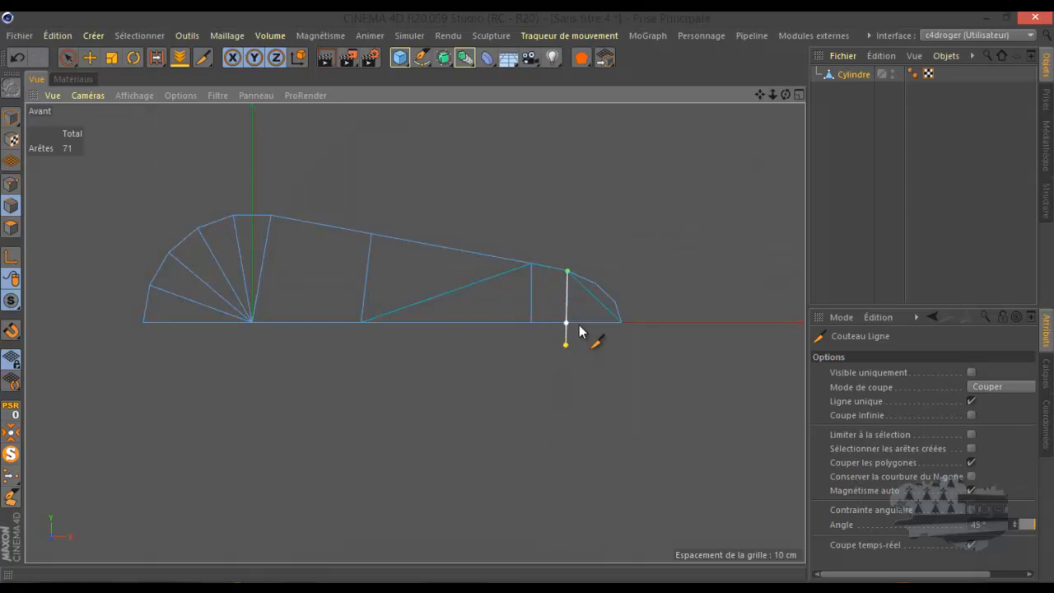
Step: Cut a lengthwise line across the whole profile, from the lowest arc point at the narrow tip to the lowest arc point at the rounded end
click(615, 303)
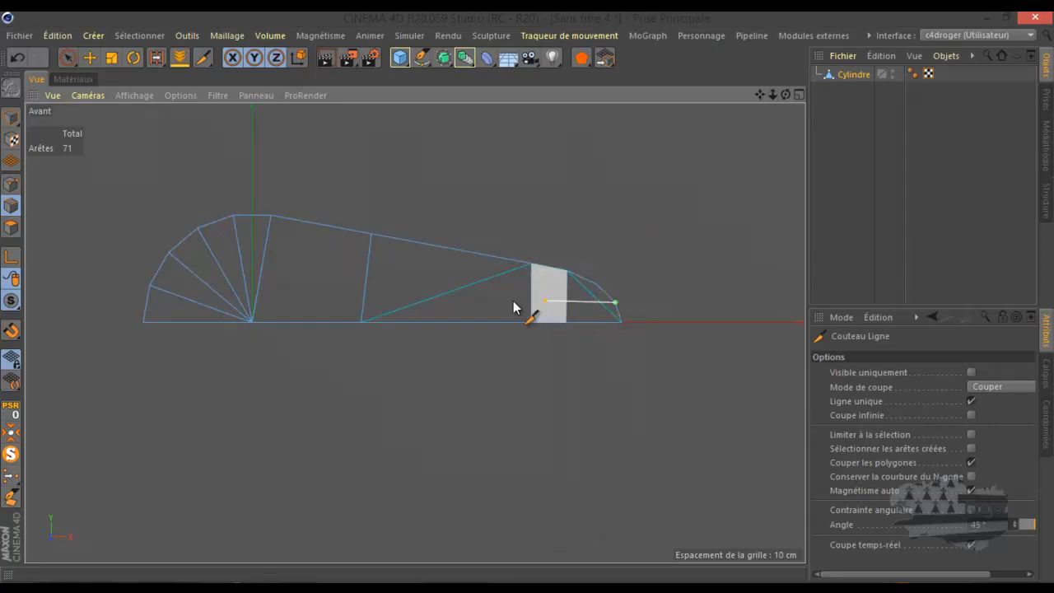
click(150, 285)
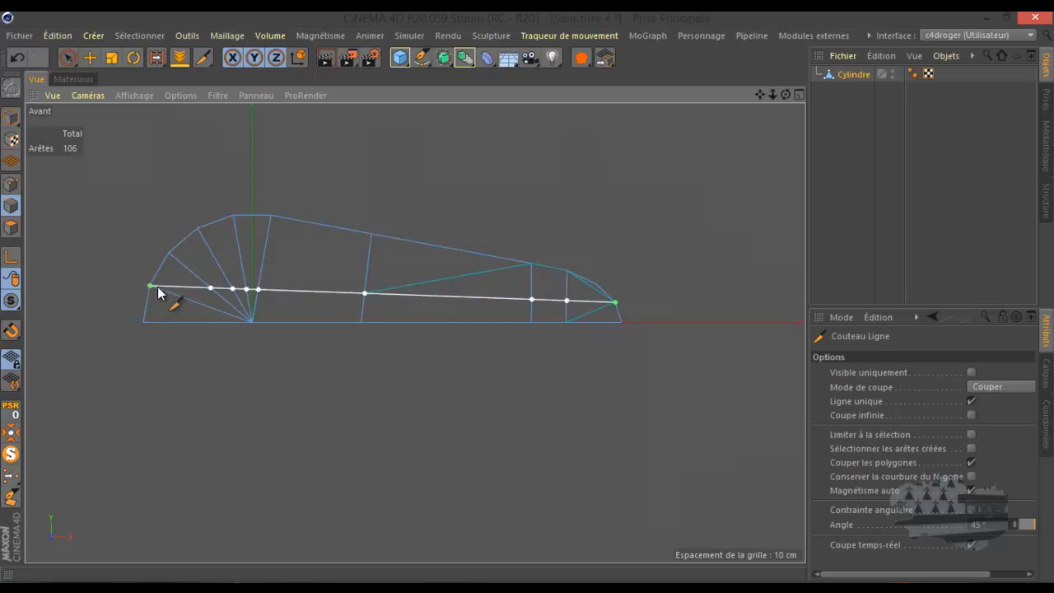
scroll(523, 271, up, 5)
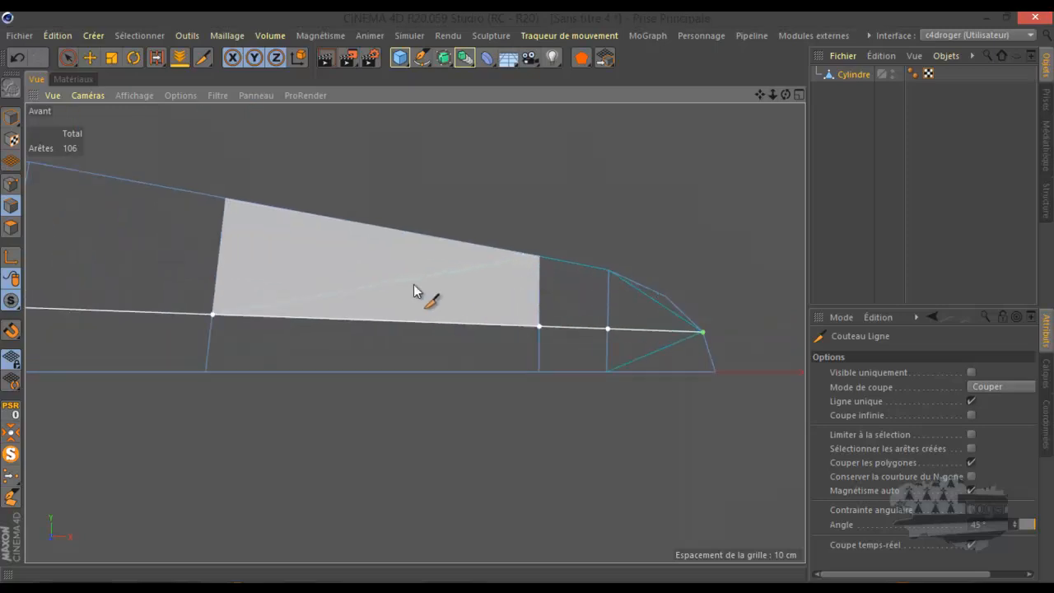
scroll(557, 250, down, 5)
scroll(230, 238, up, 3)
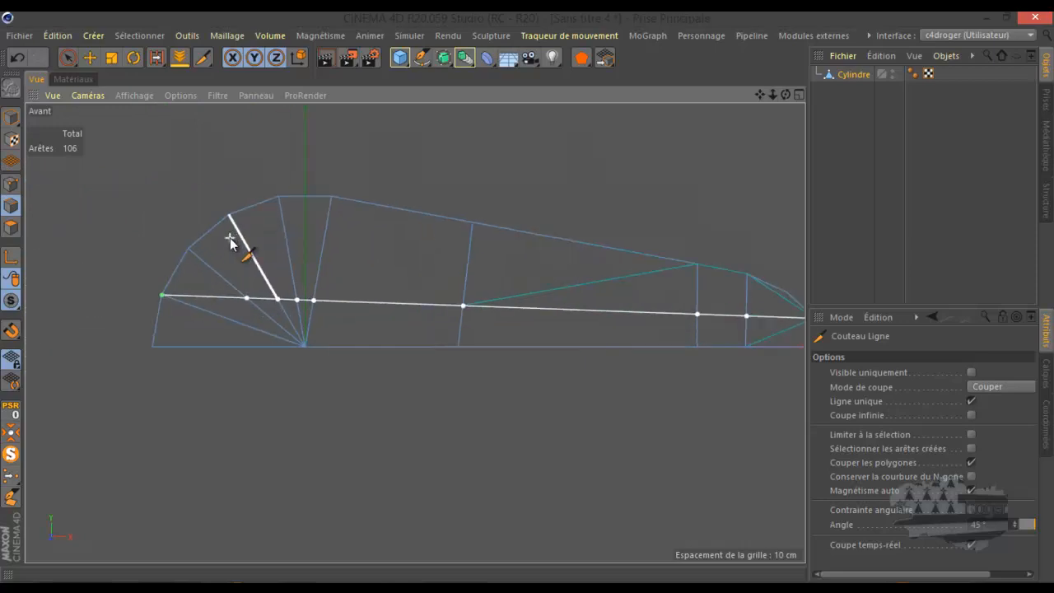
scroll(239, 263, down, 1)
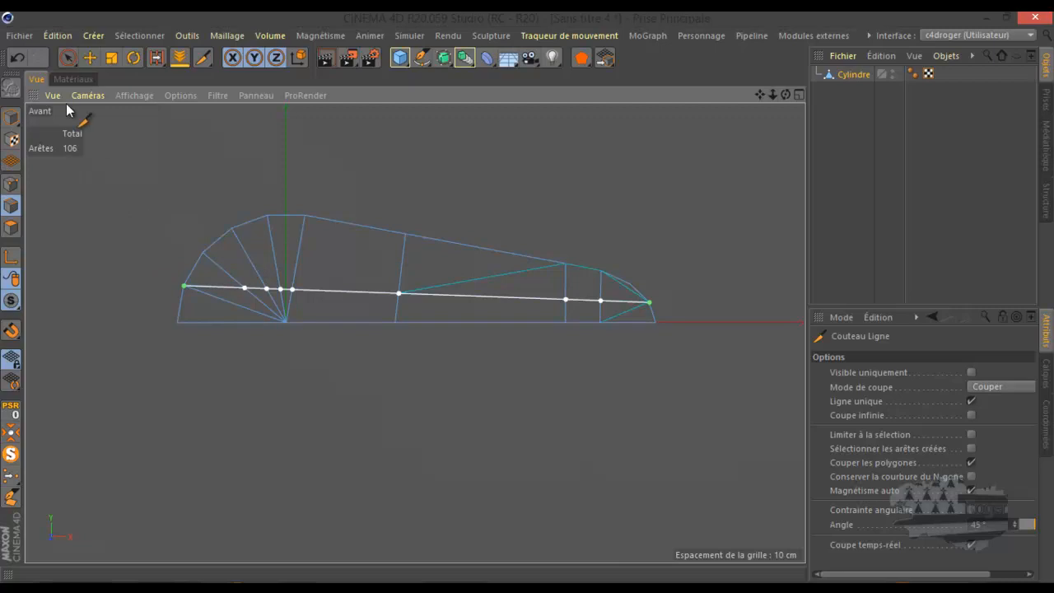
Step: Select the four fan edges below the lengthwise cut at the rounded end, through both side faces, and dissolve them
click(84, 51)
click(11, 184)
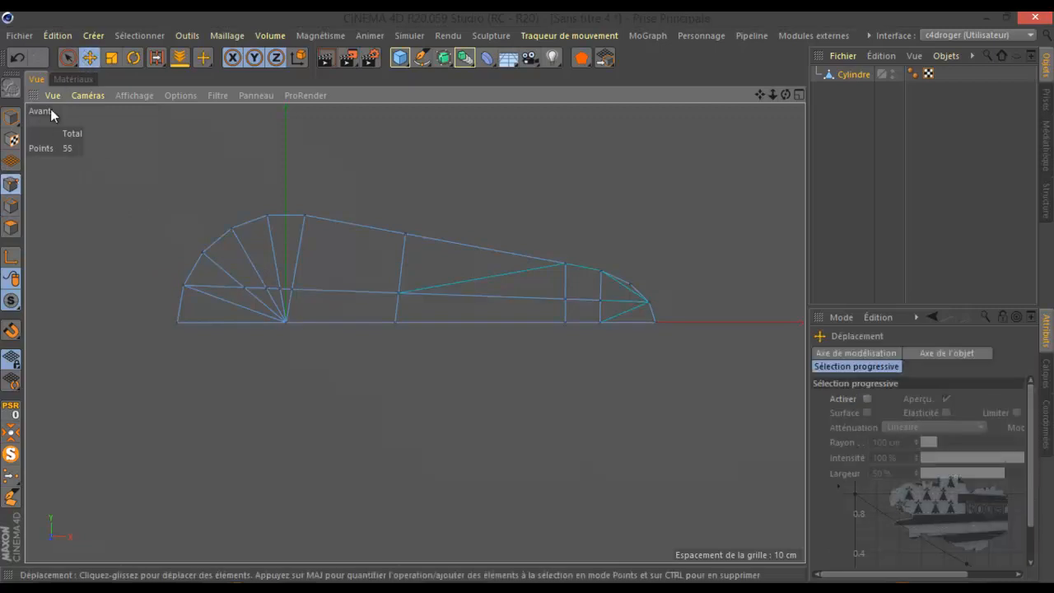
click(69, 57)
click(12, 206)
click(222, 300)
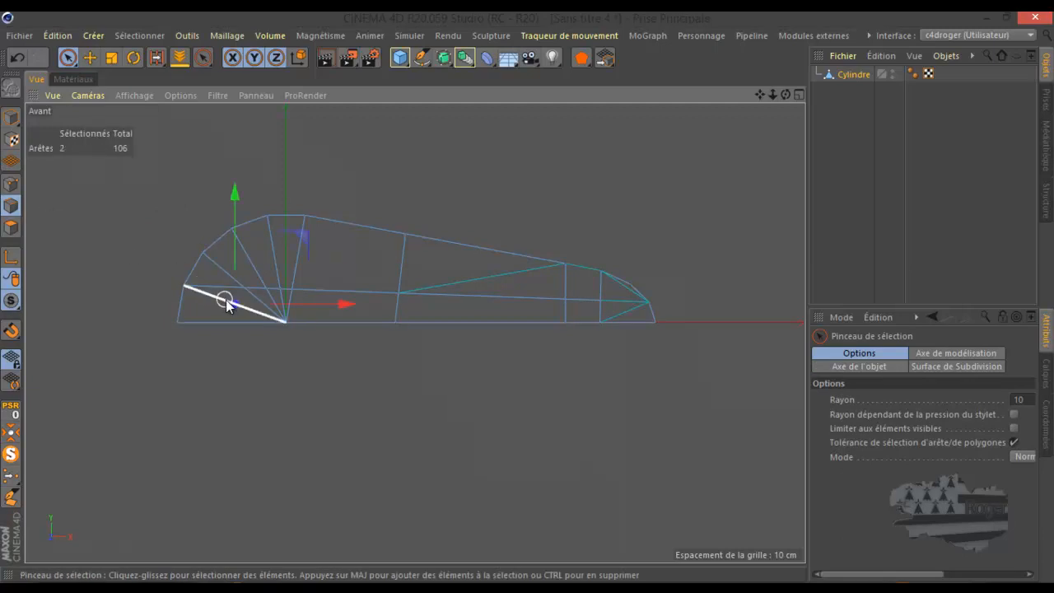
scroll(247, 301, up, 5)
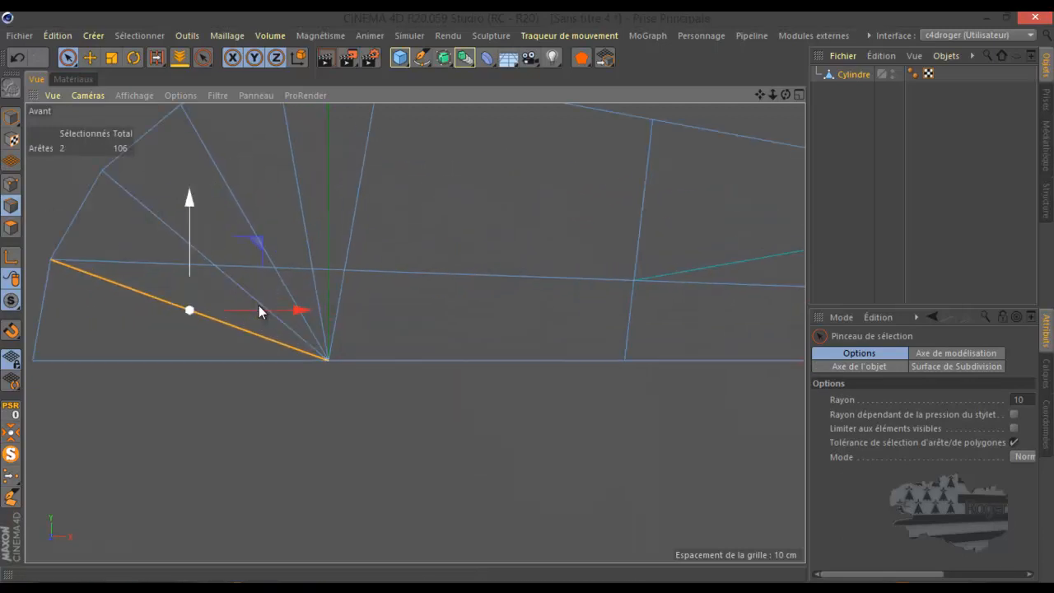
shift+click(233, 288)
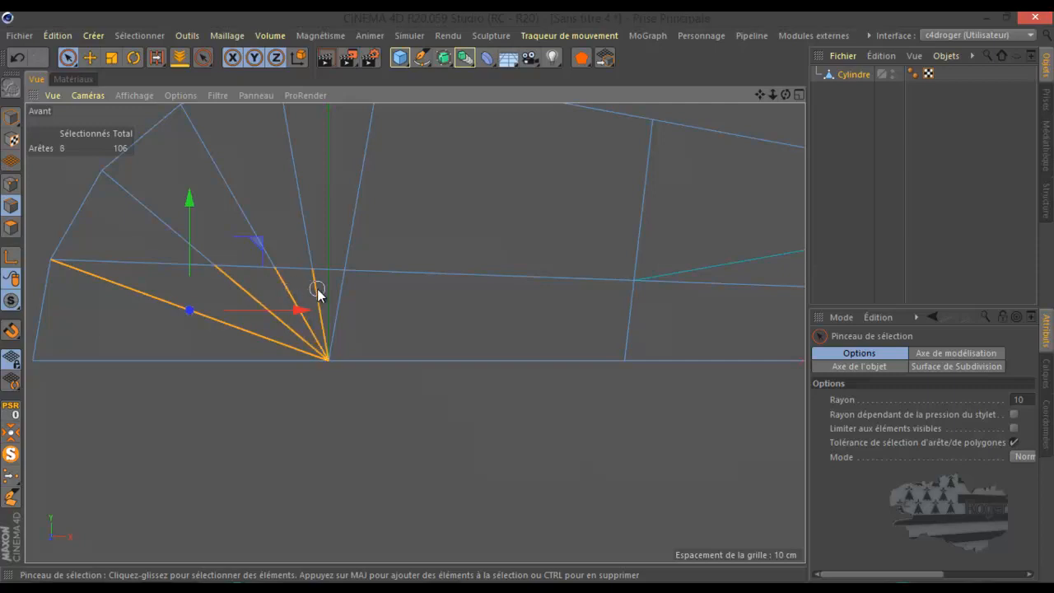
right_click(264, 408)
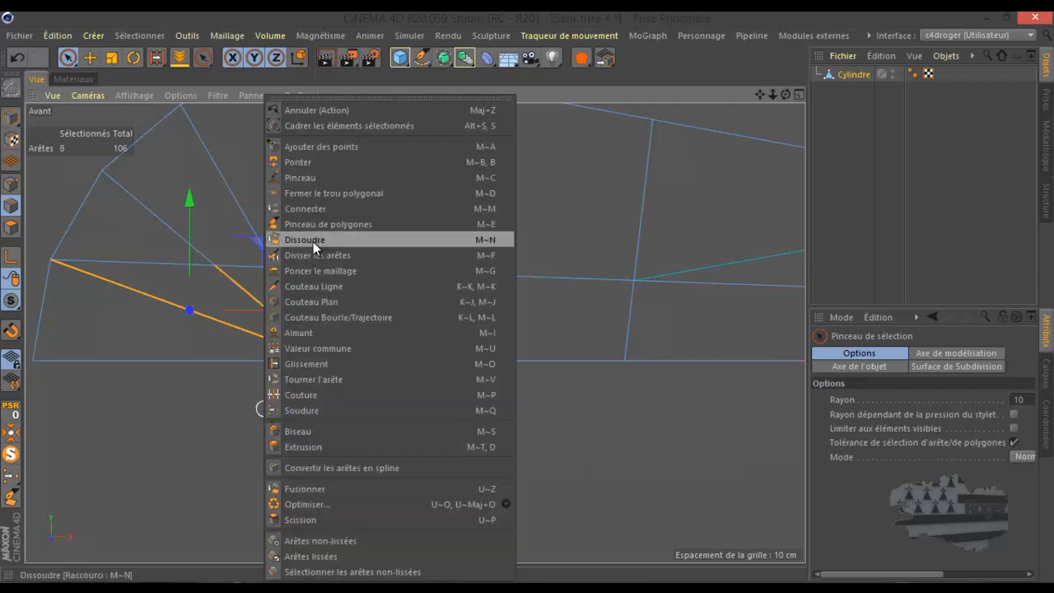
click(313, 239)
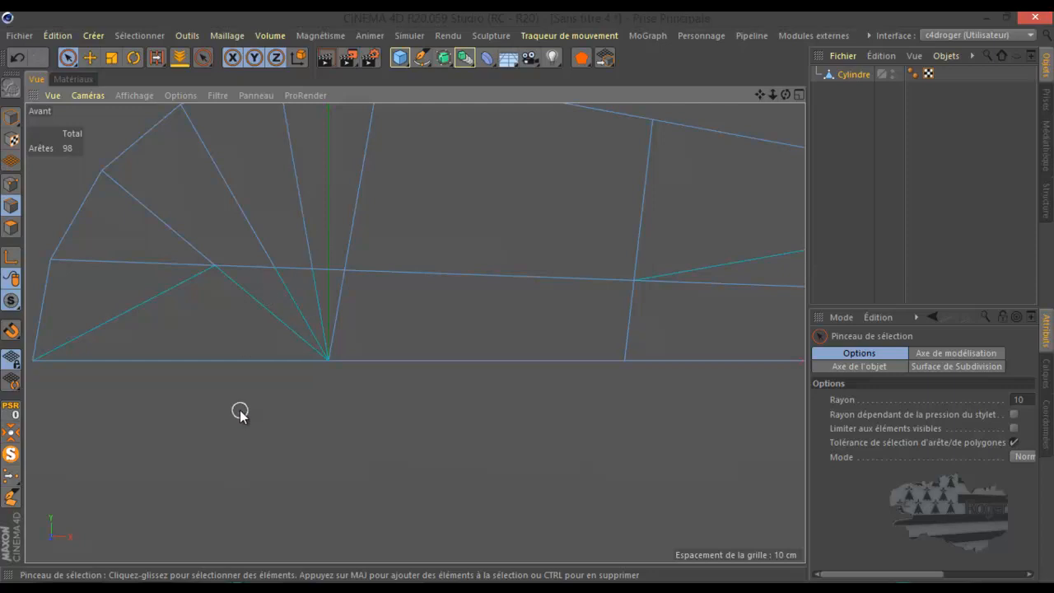
Step: Knife three near-vertical cuts from the ends of the remaining fan edges on the lengthwise line down to the base edge
key(k)
key(k)
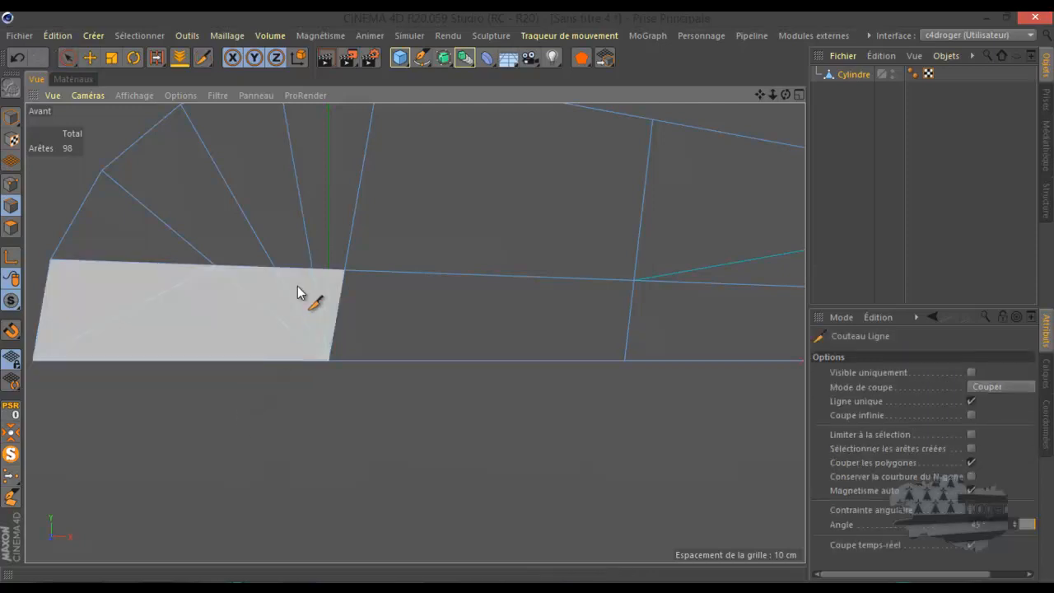
click(313, 269)
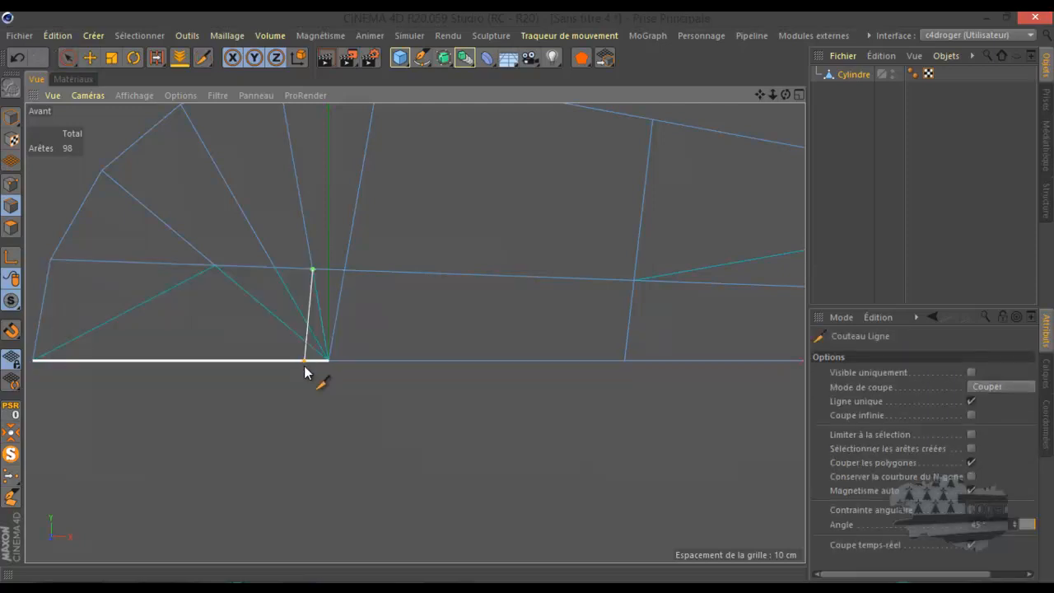
click(304, 366)
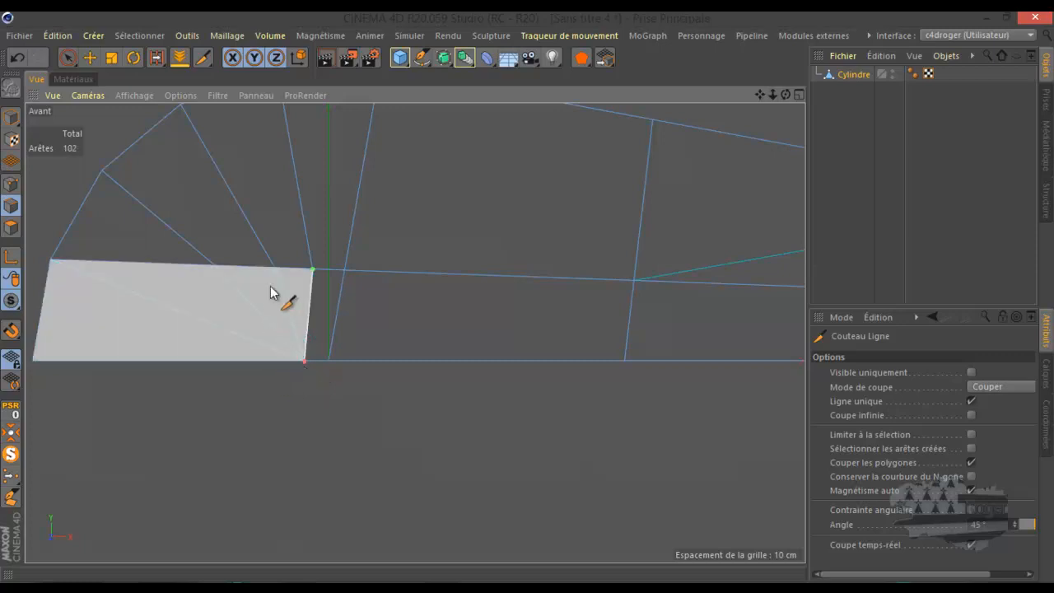
click(274, 268)
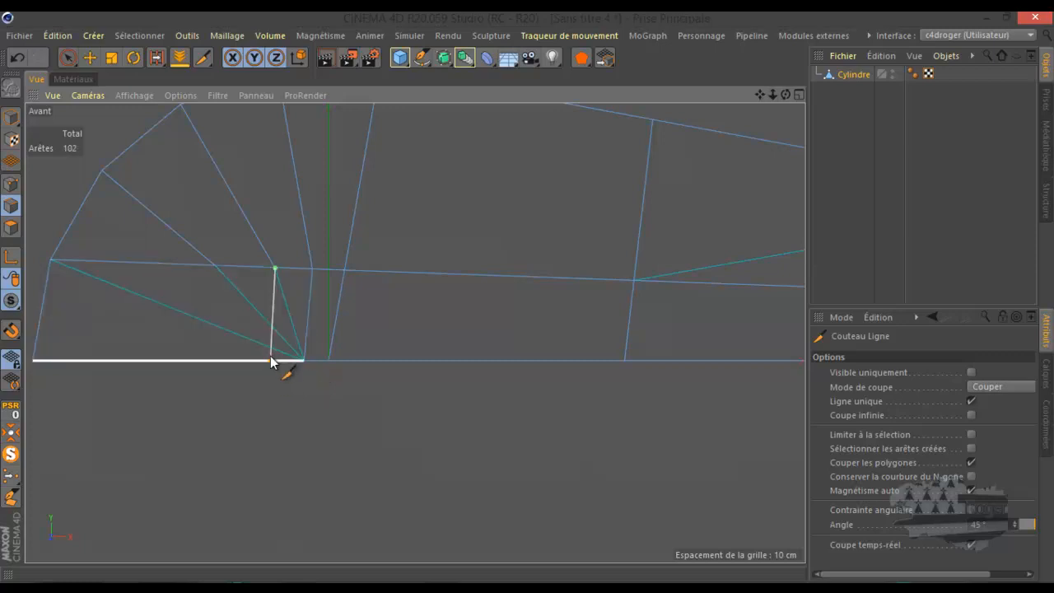
click(265, 360)
click(215, 266)
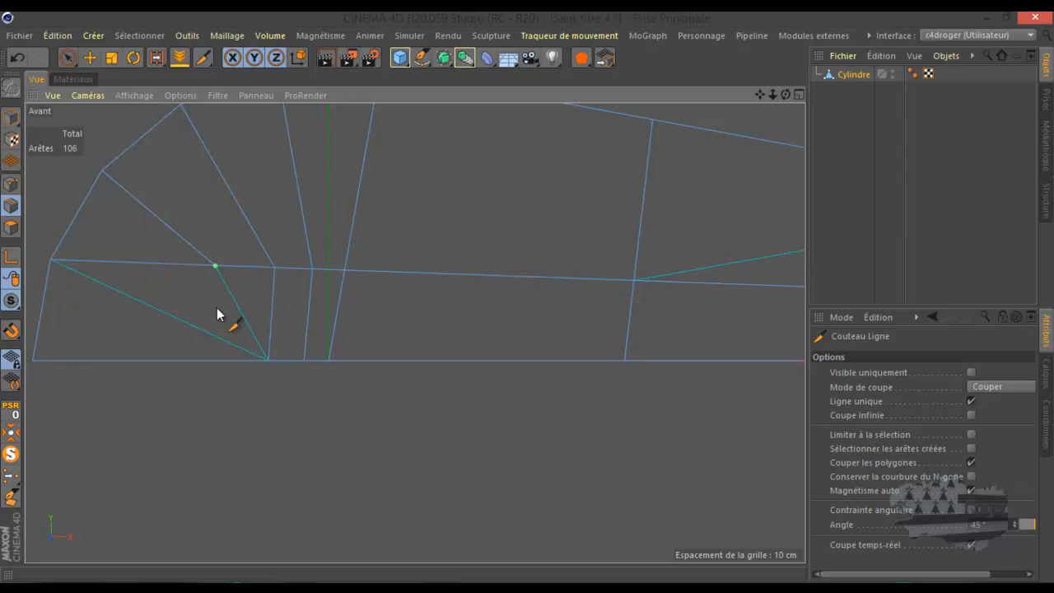
click(209, 360)
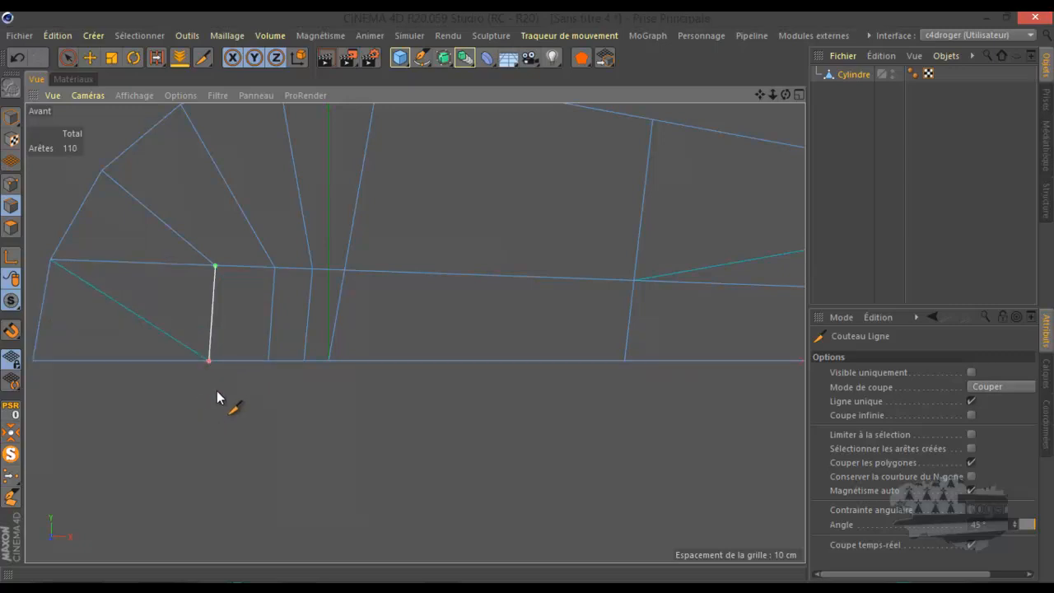
Step: Run Optimize on all points of the newly cut mesh in the perspective view
middle_click(217, 390)
middle_click(200, 271)
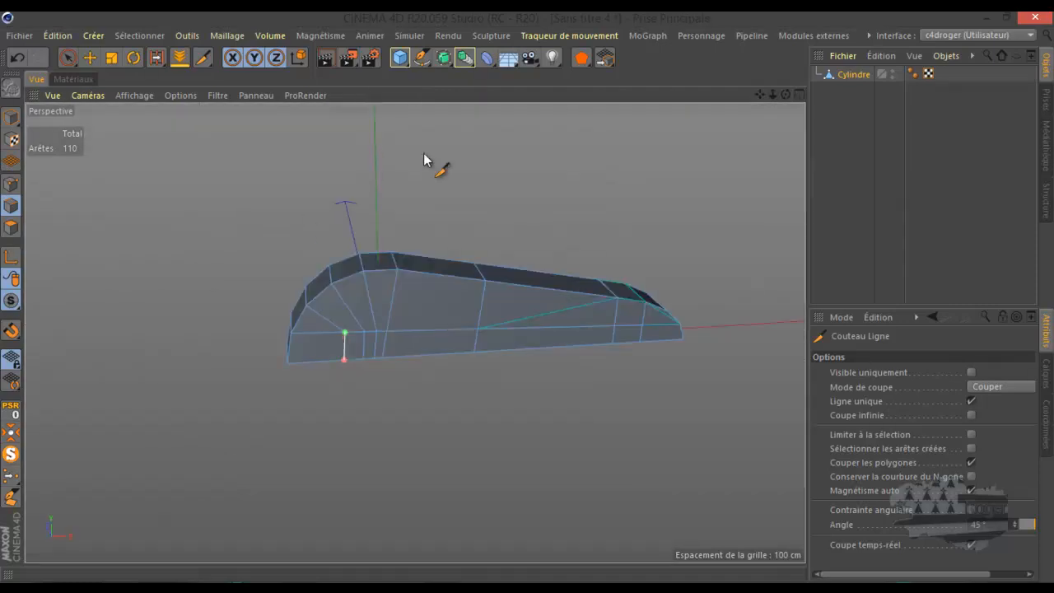
drag(785, 94, 526, 295)
scroll(470, 384, up, 2)
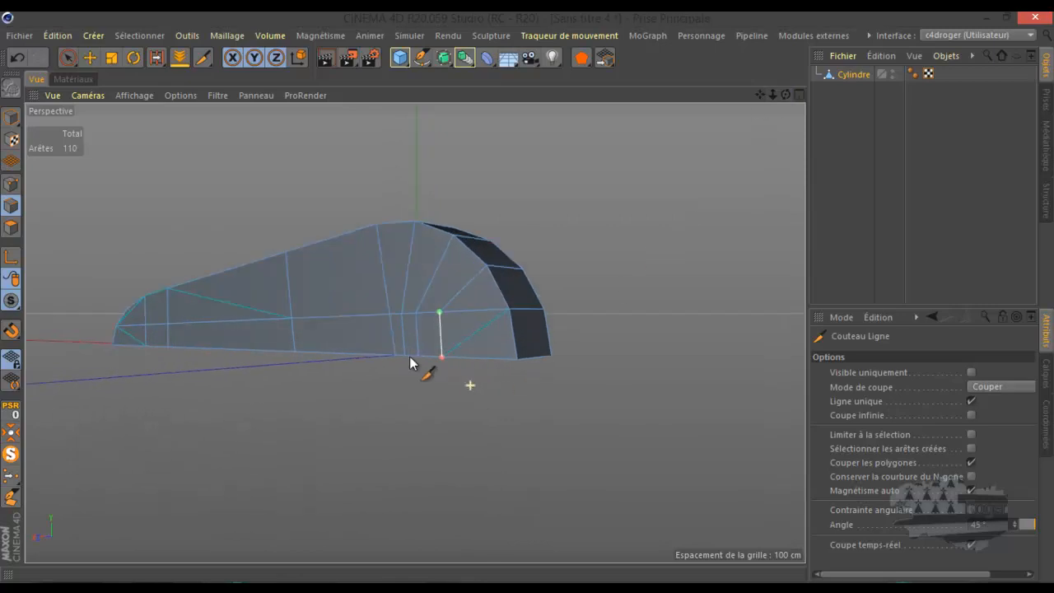
click(90, 58)
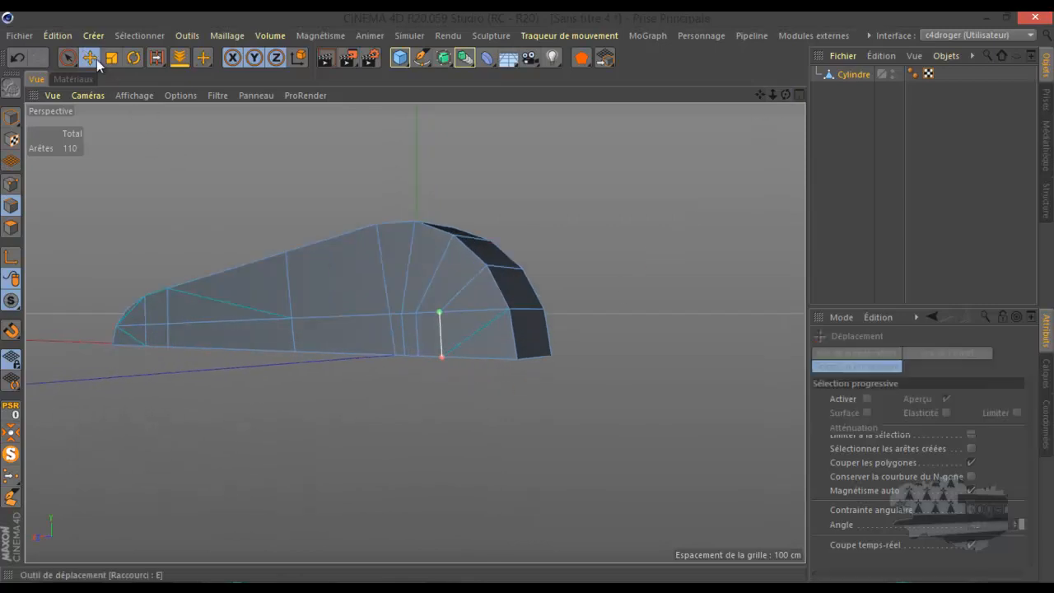
click(493, 325)
click(15, 184)
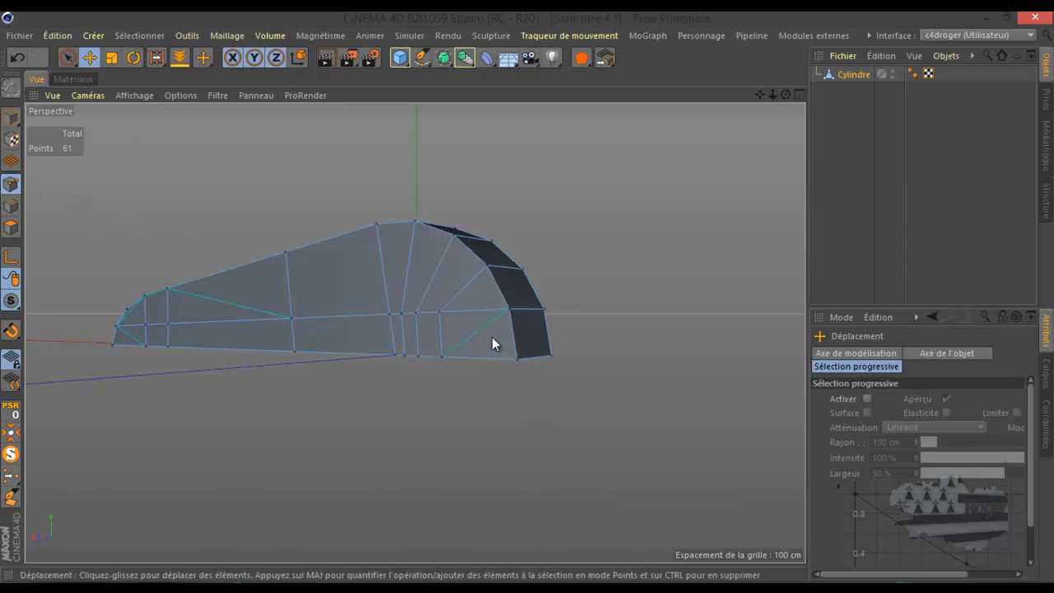
scroll(510, 329, up, 3)
scroll(513, 291, up, 3)
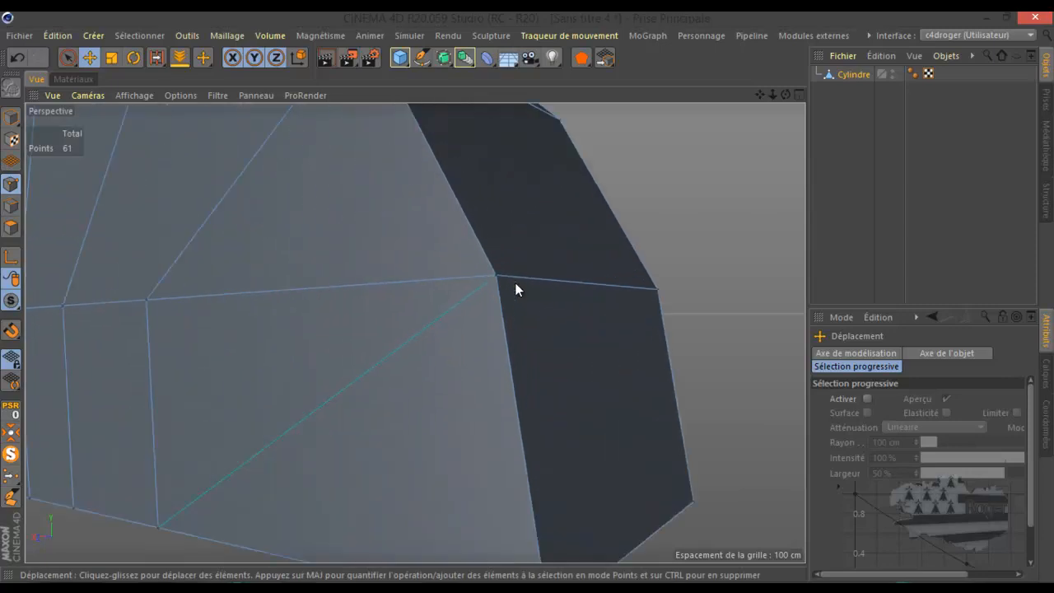
scroll(515, 287, down, 6)
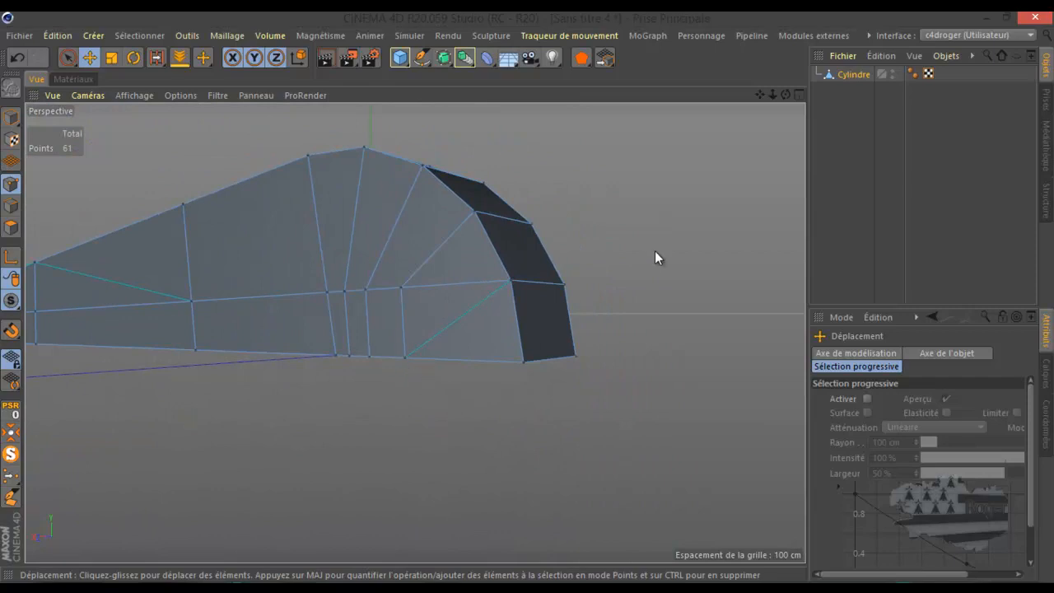
right_click(662, 228)
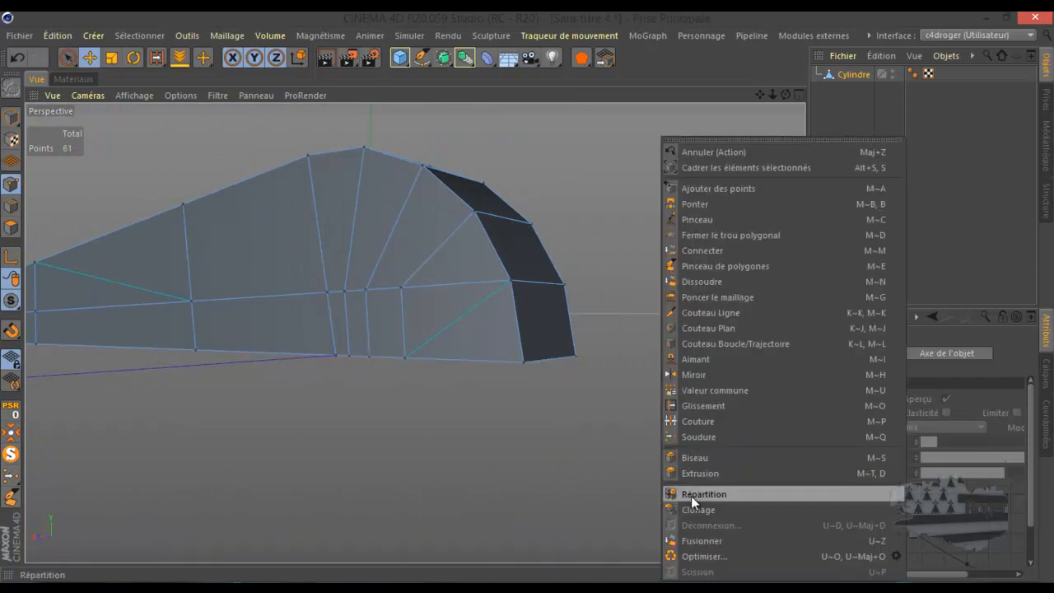
click(696, 557)
scroll(648, 366, down, 2)
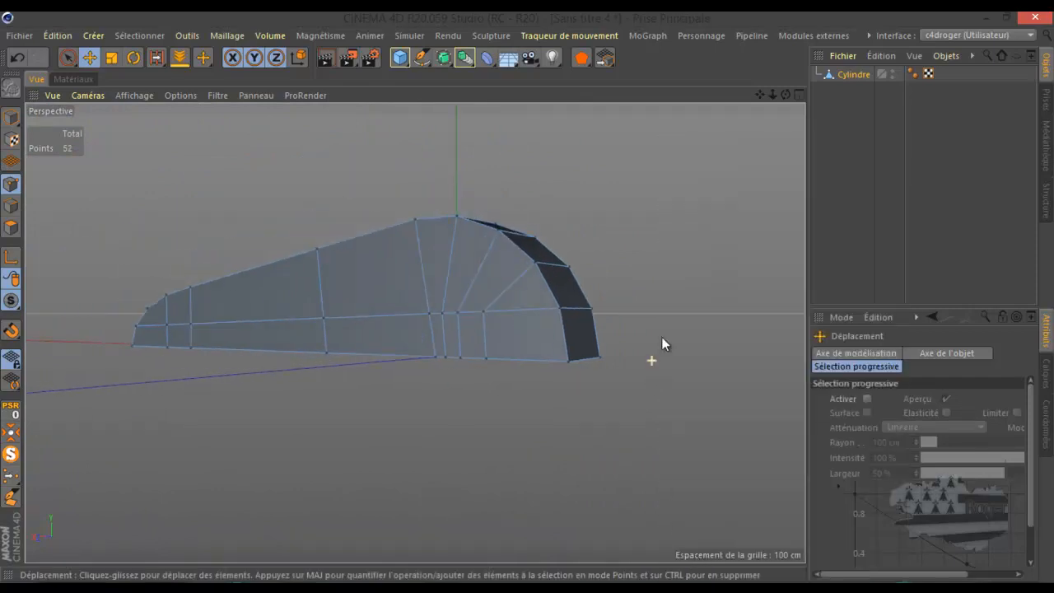
Step: In the front view, select the points of the cut nearest the rounded end and shift them along X toward that end
drag(786, 95, 528, 296)
scroll(182, 334, down, 2)
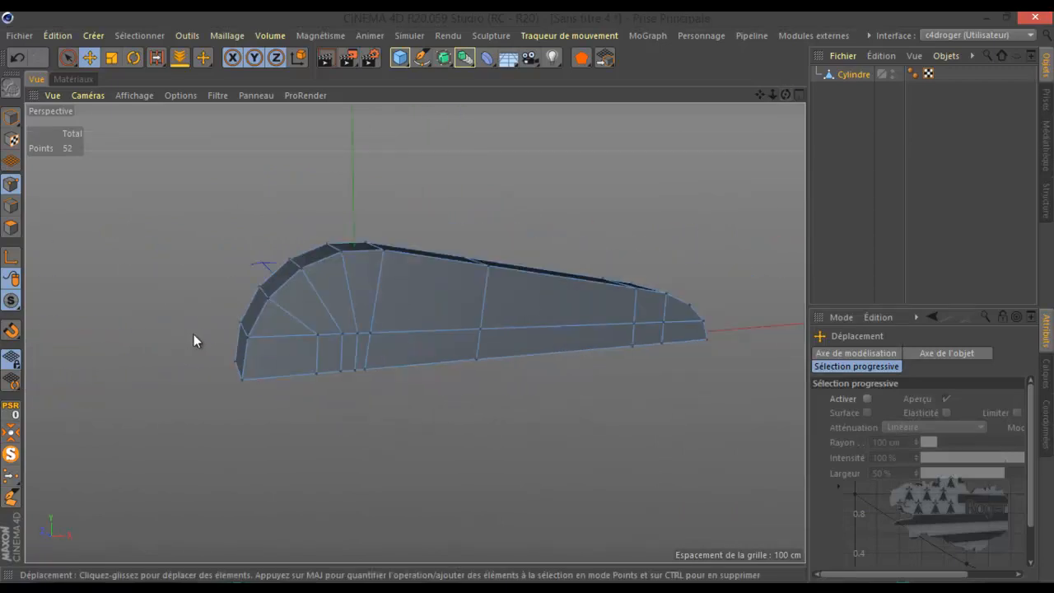
scroll(737, 332, up, 2)
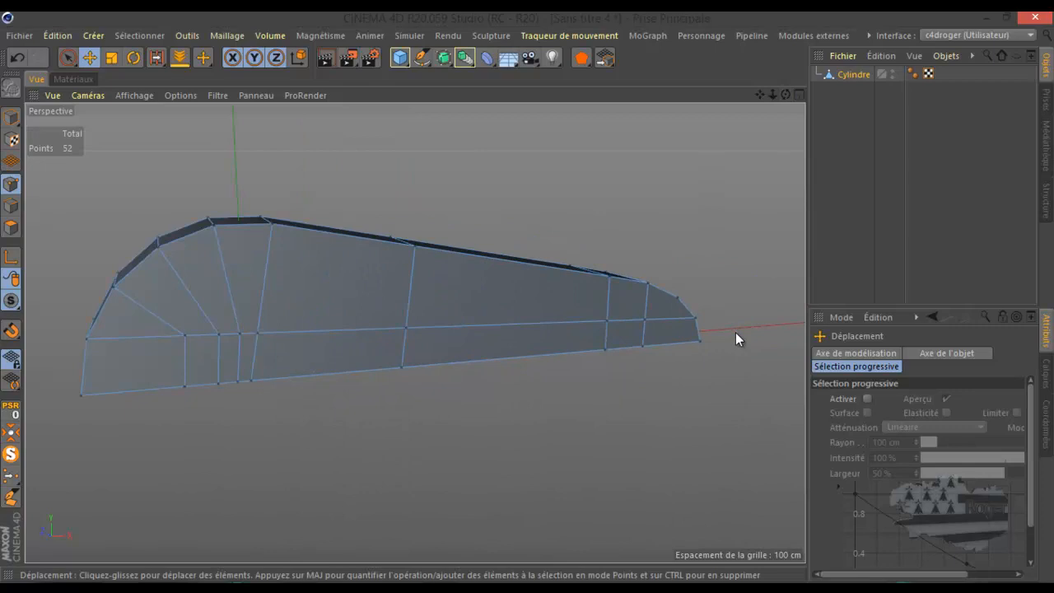
key(ctrl+shift+z)
middle_click(278, 390)
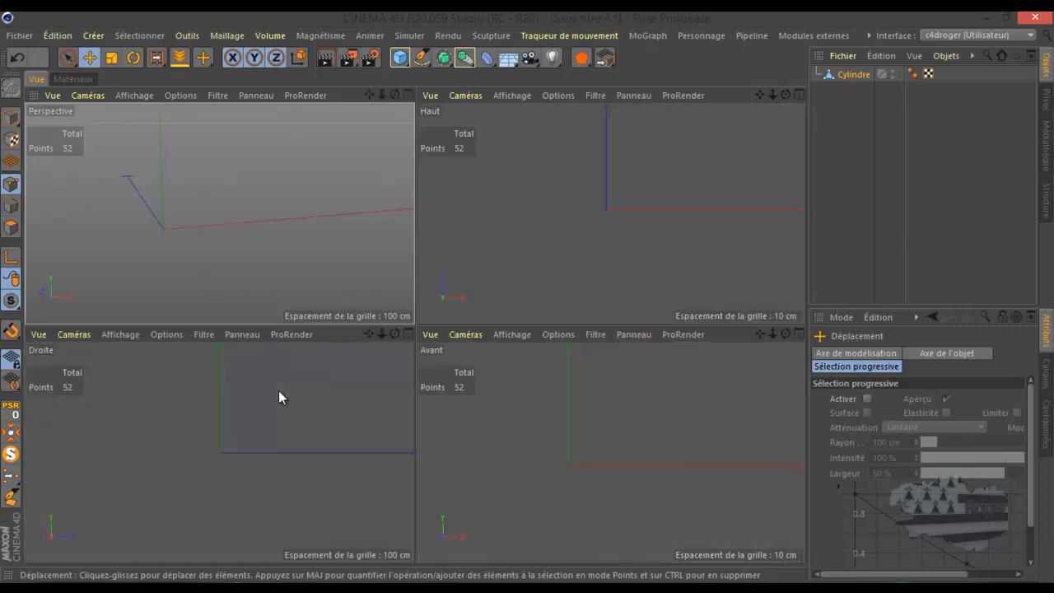
middle_click(506, 451)
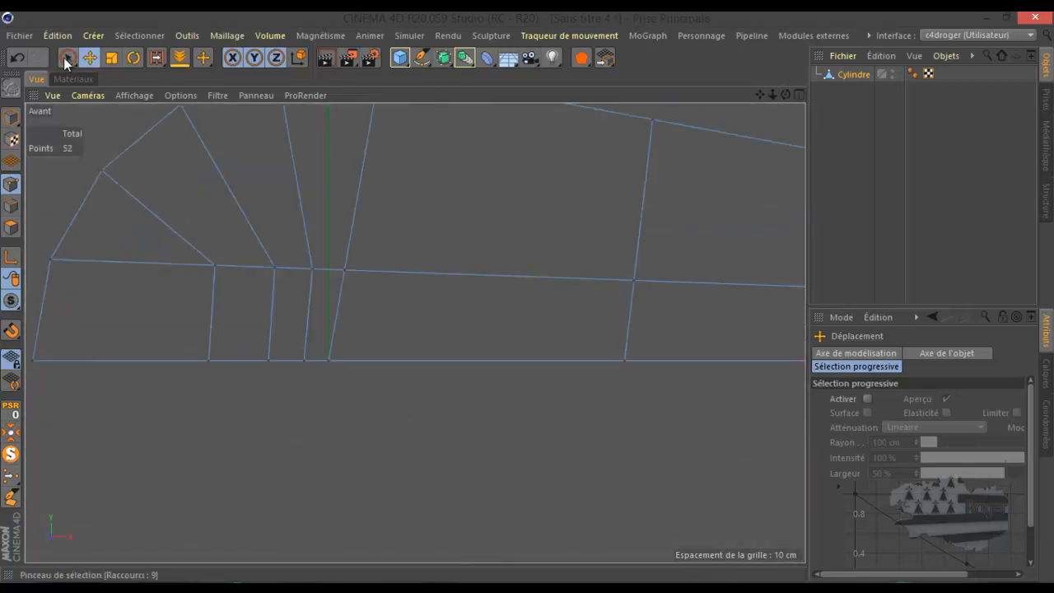
drag(64, 58, 99, 104)
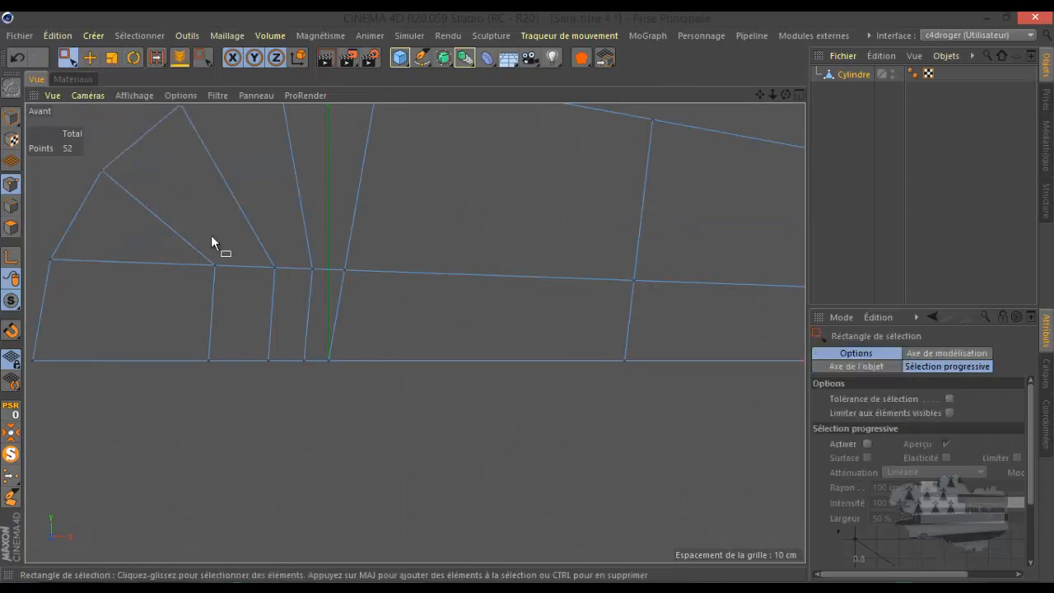
drag(239, 249, 202, 372)
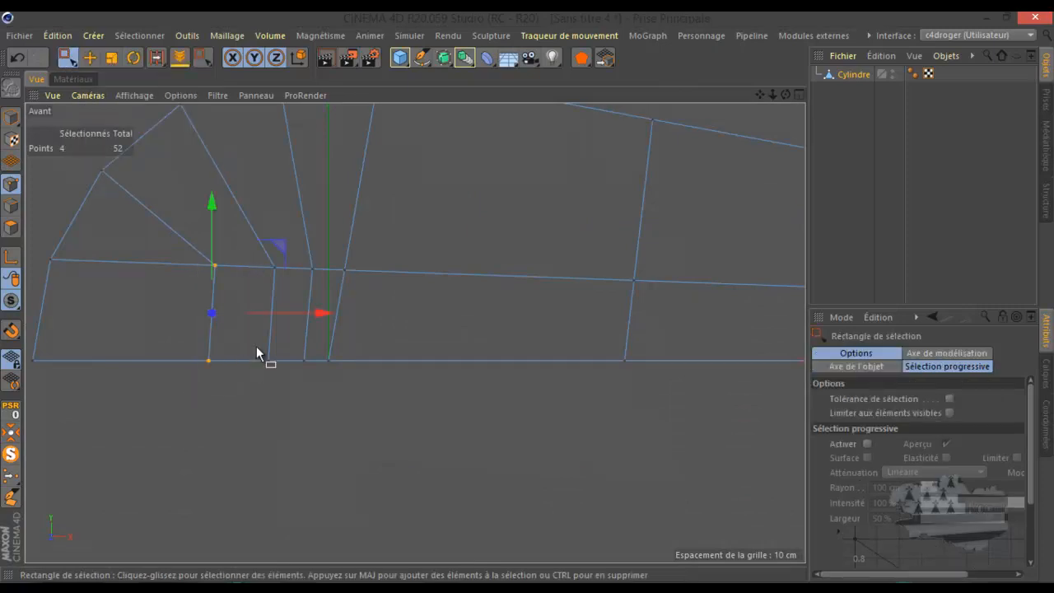
drag(318, 314, 271, 314)
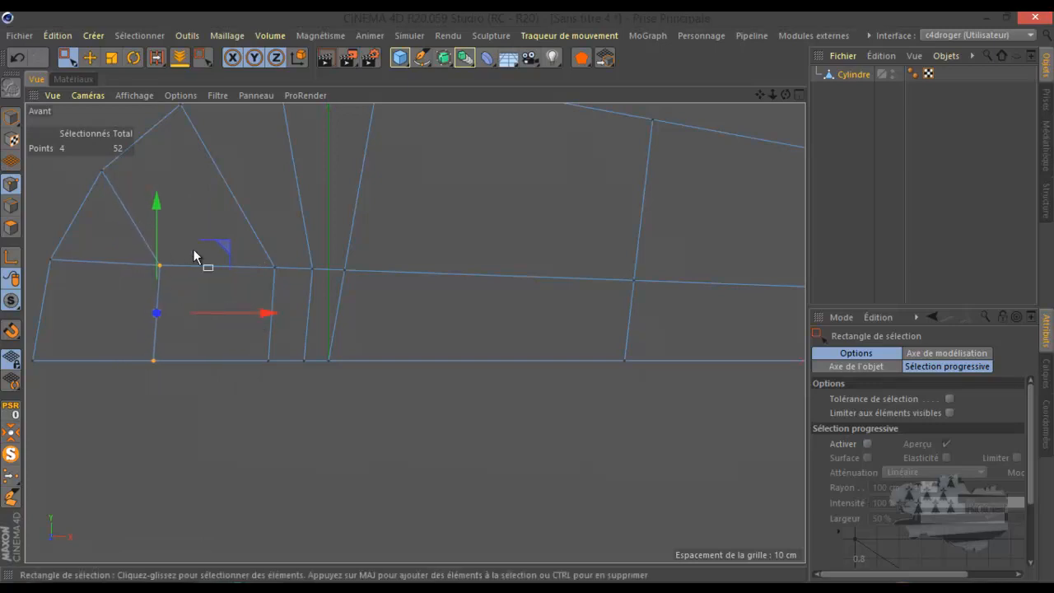
Step: Reposition the points of the neighbouring cuts below the fan so they sit near-vertical and evenly spaced along the base
drag(262, 369, 269, 369)
drag(375, 313, 339, 390)
drag(455, 360, 465, 356)
drag(290, 250, 199, 264)
click(222, 417)
scroll(204, 425, down, 6)
scroll(392, 405, up, 2)
Step: Delete the three underside polygons at the narrow tip so the base is open along its full length
middle_click(393, 405)
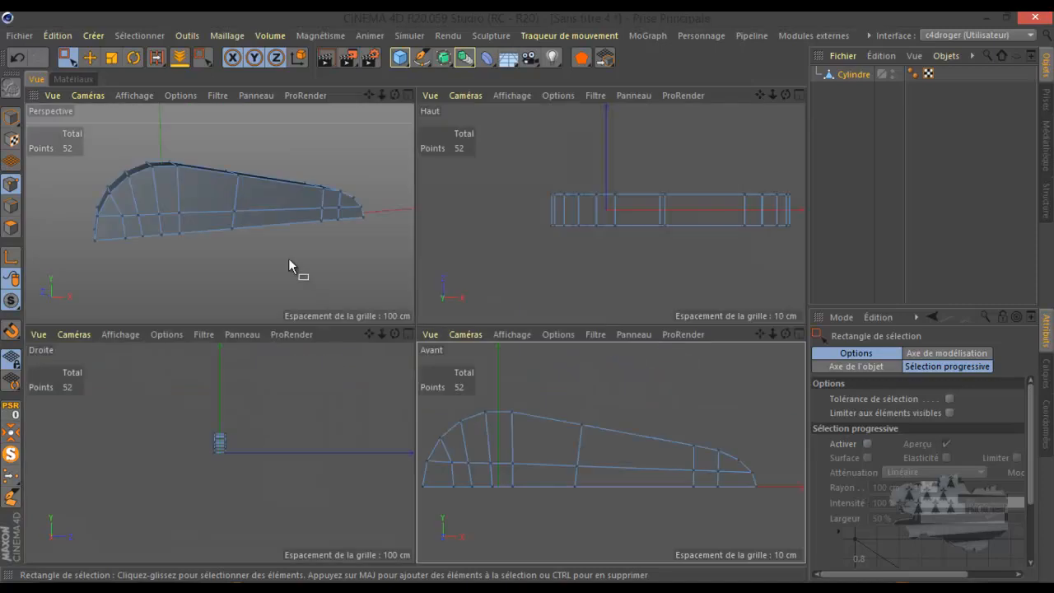
middle_click(289, 259)
drag(787, 93, 528, 293)
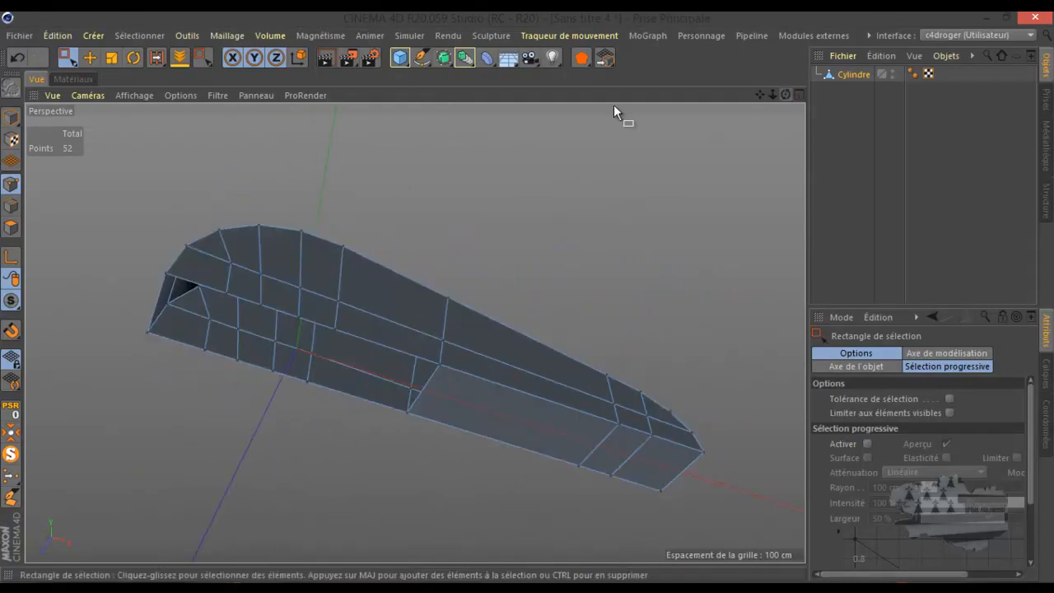
click(12, 229)
click(90, 57)
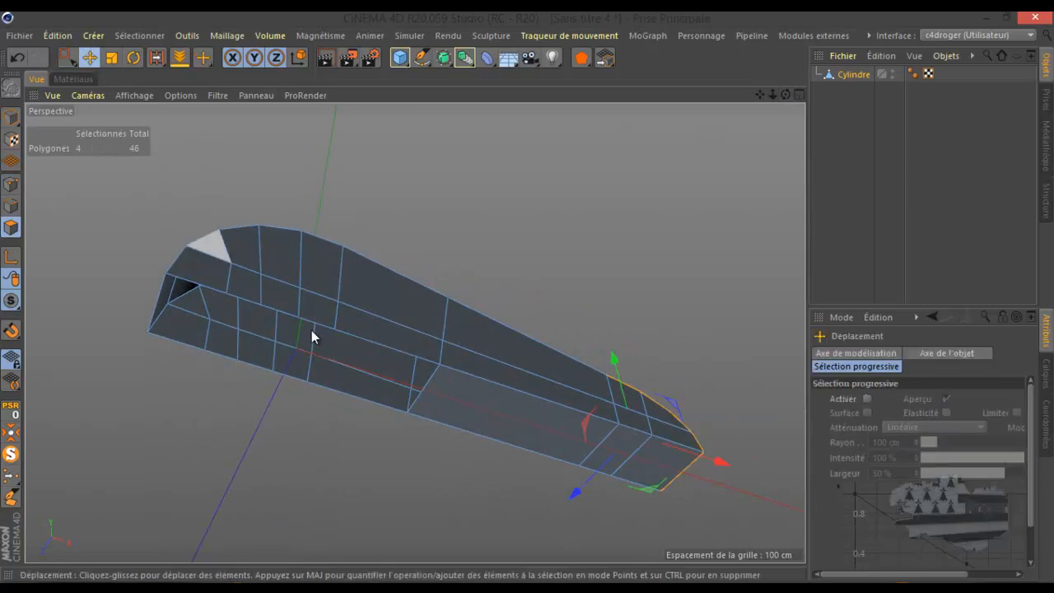
click(509, 427)
shift+click(631, 443)
shift+click(663, 453)
key(Delete)
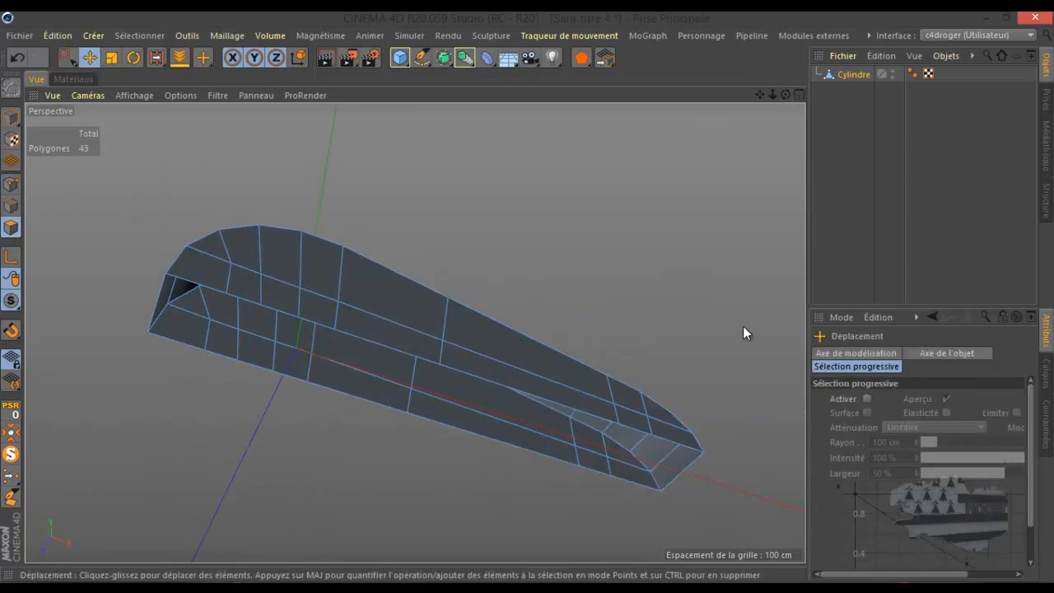
drag(784, 94, 528, 294)
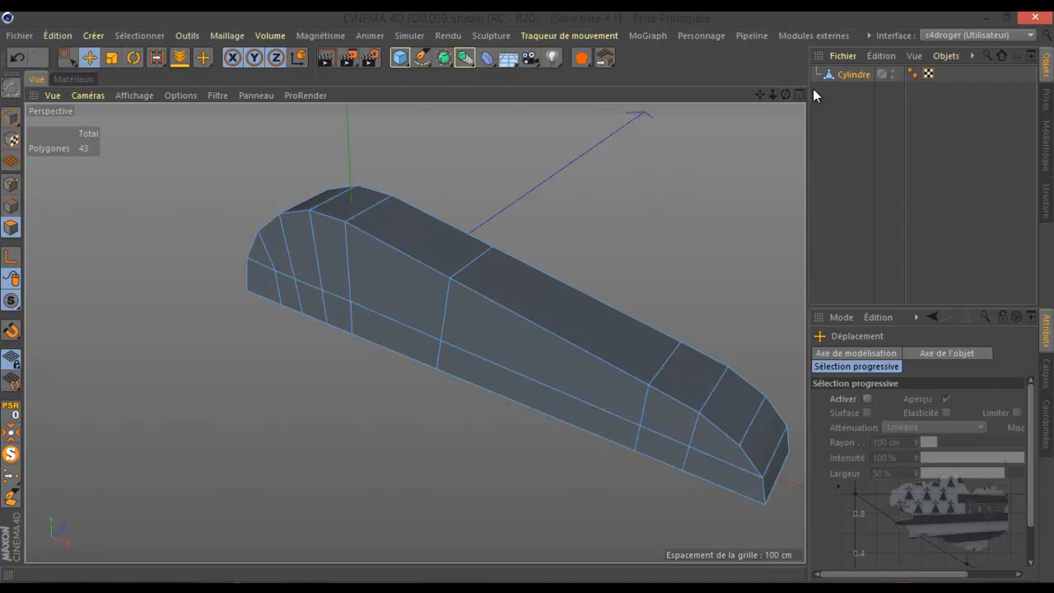
Step: Brush-select all polygons of both side faces in the front view and inset them with Extrude Inner by 1.3 cm
drag(783, 96, 528, 301)
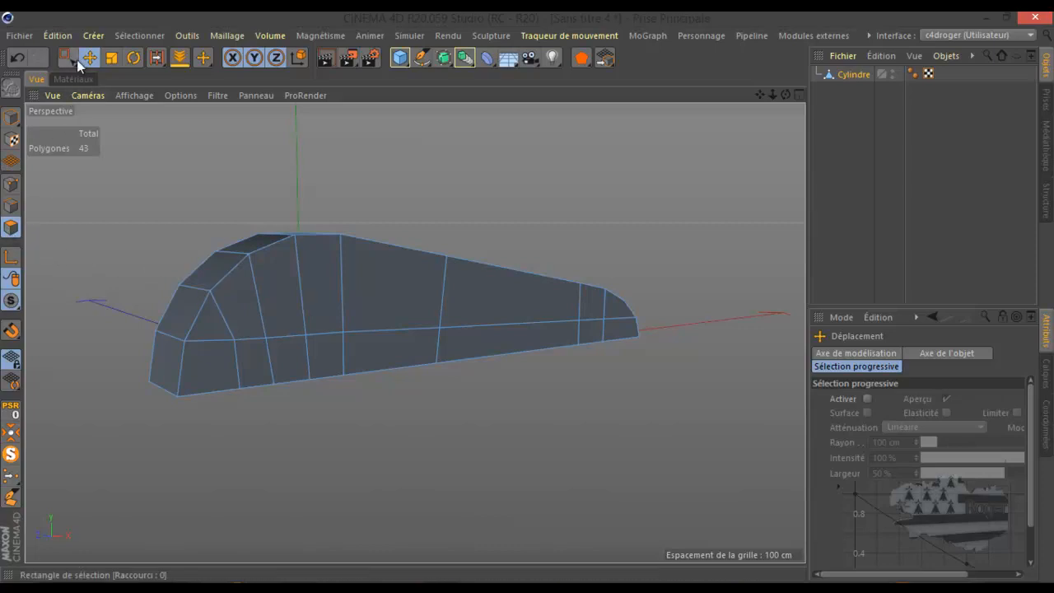
mouse_move(68, 58)
mouse_down()
mouse_move(109, 99)
mouse_move(131, 81)
mouse_up()
middle_click(366, 474)
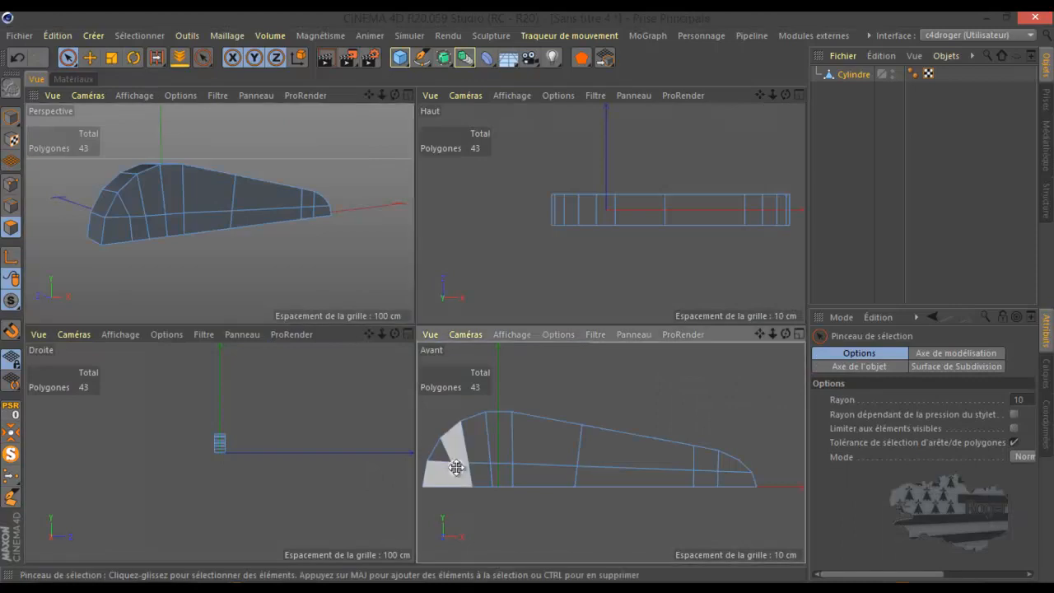
middle_click(454, 470)
scroll(411, 465, down, 2)
click(134, 392)
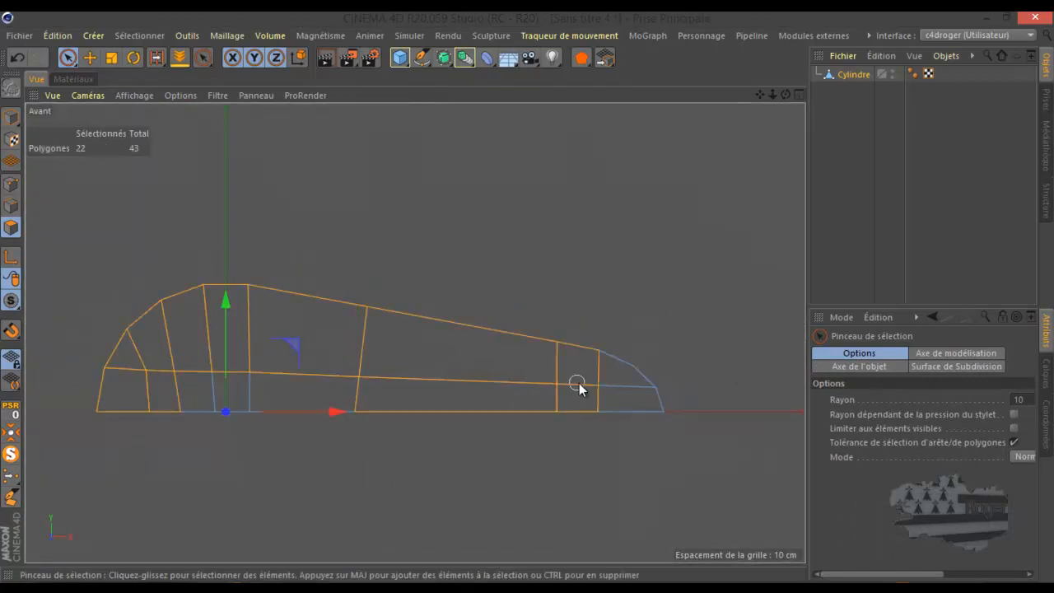
click(195, 406)
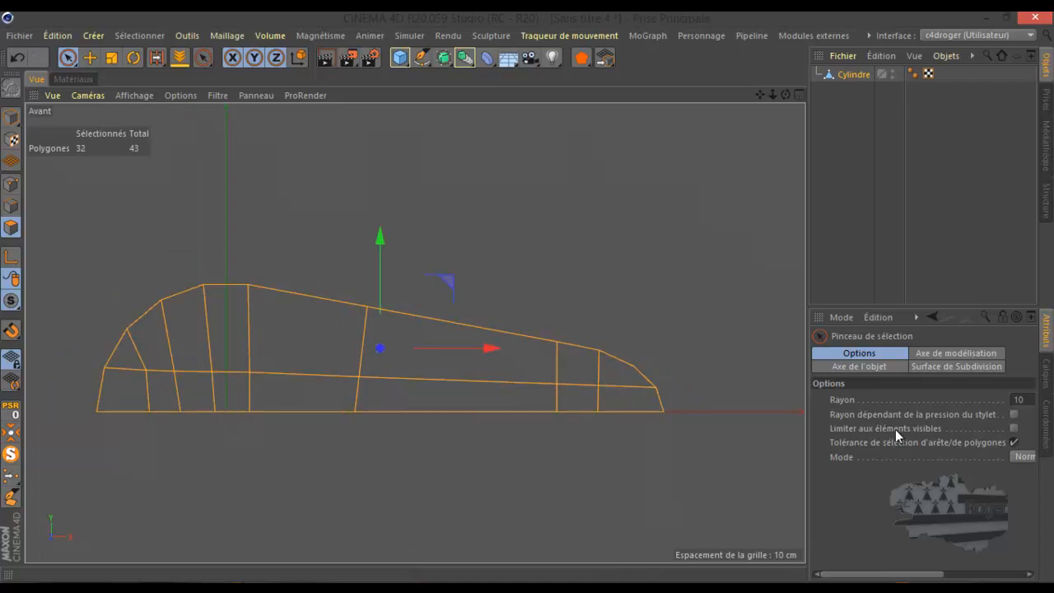
right_click(293, 219)
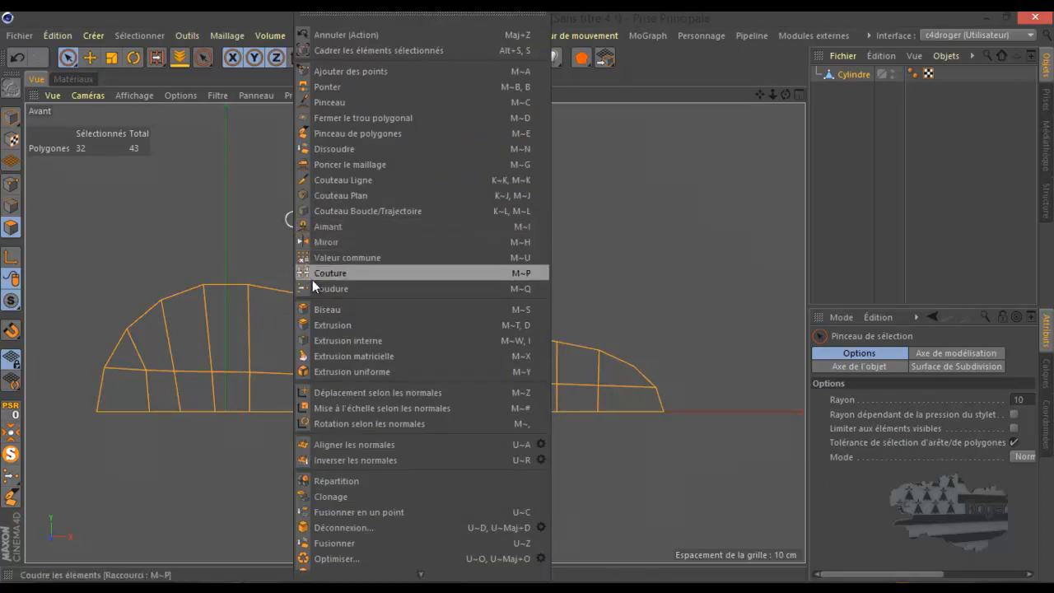
click(332, 340)
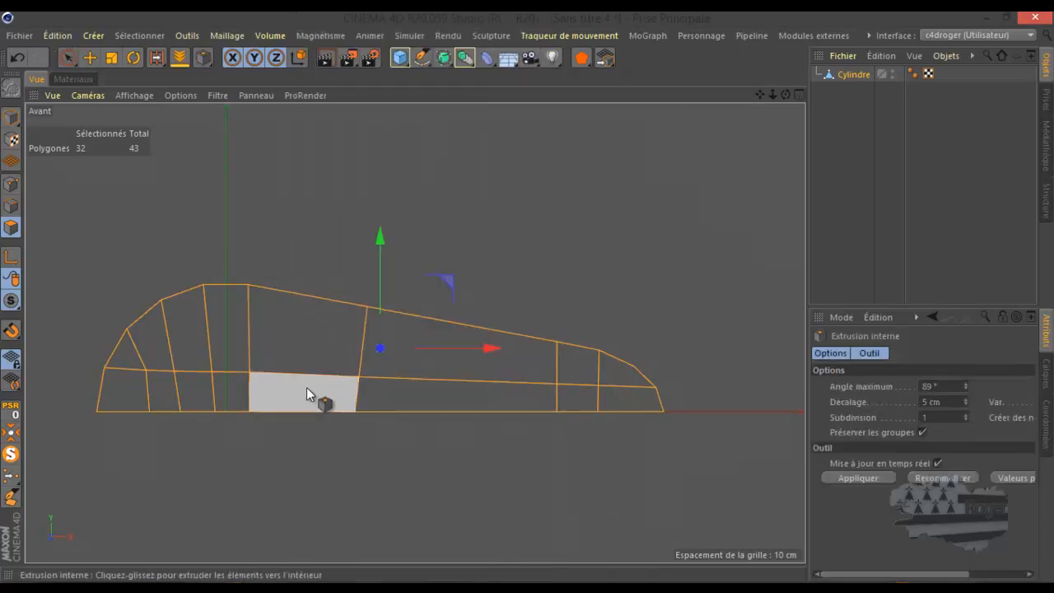
scroll(296, 421, up, 1)
drag(525, 296, 527, 297)
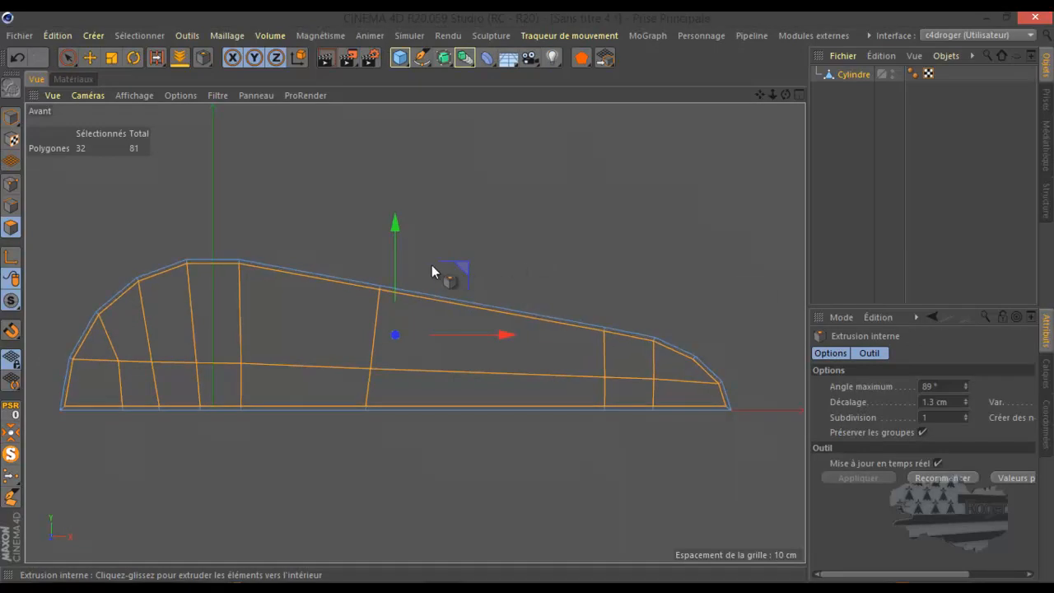
middle_click(357, 245)
middle_click(317, 247)
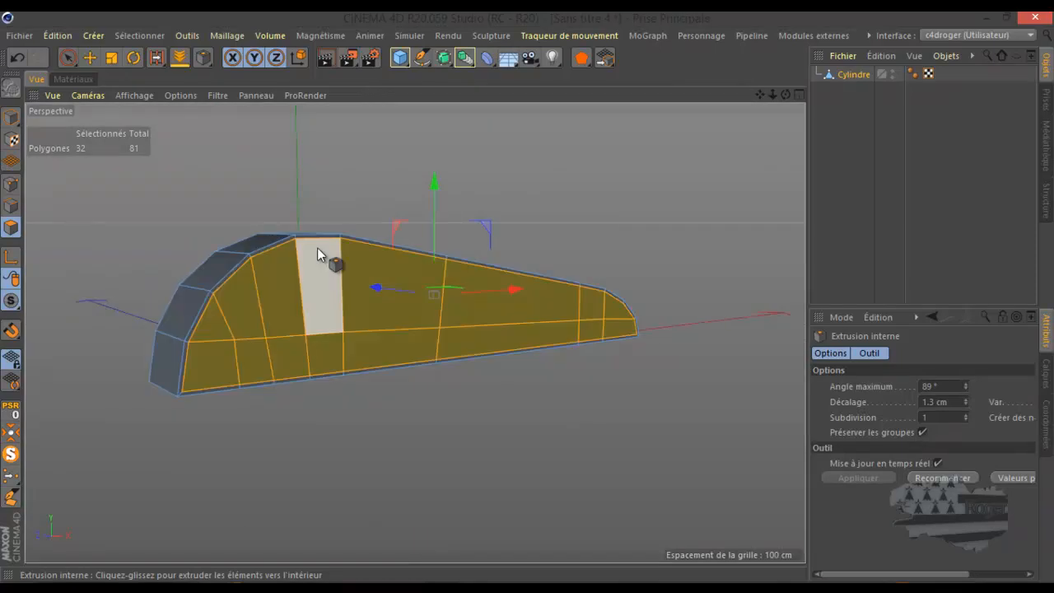
Step: Ring-select the crosswise edges of the outer strip and split them with Edge Cut using subdivision 2 and scale 278 %
drag(785, 93, 526, 296)
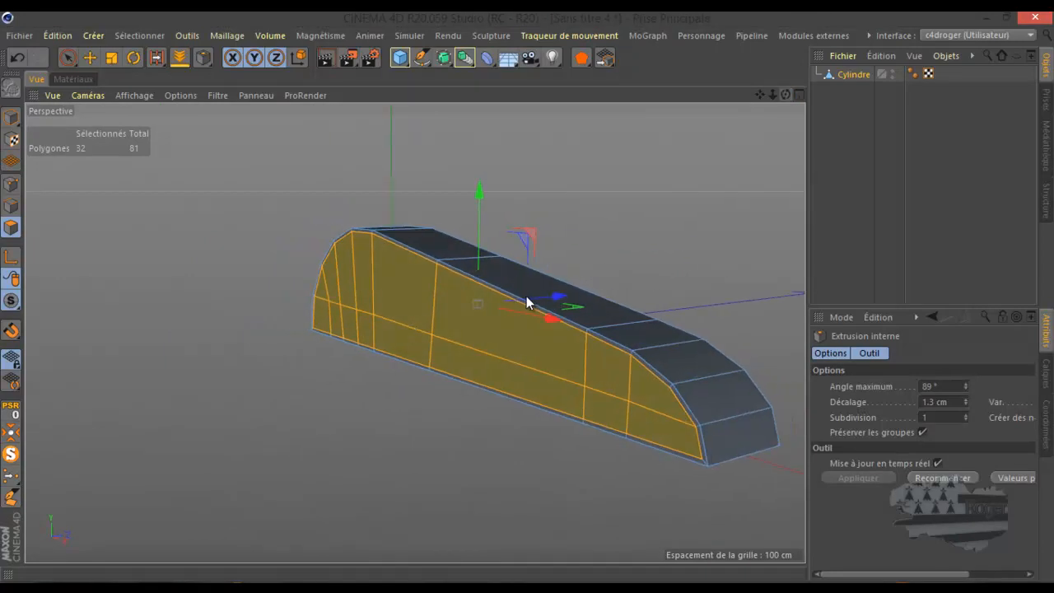
key(u)
key(b)
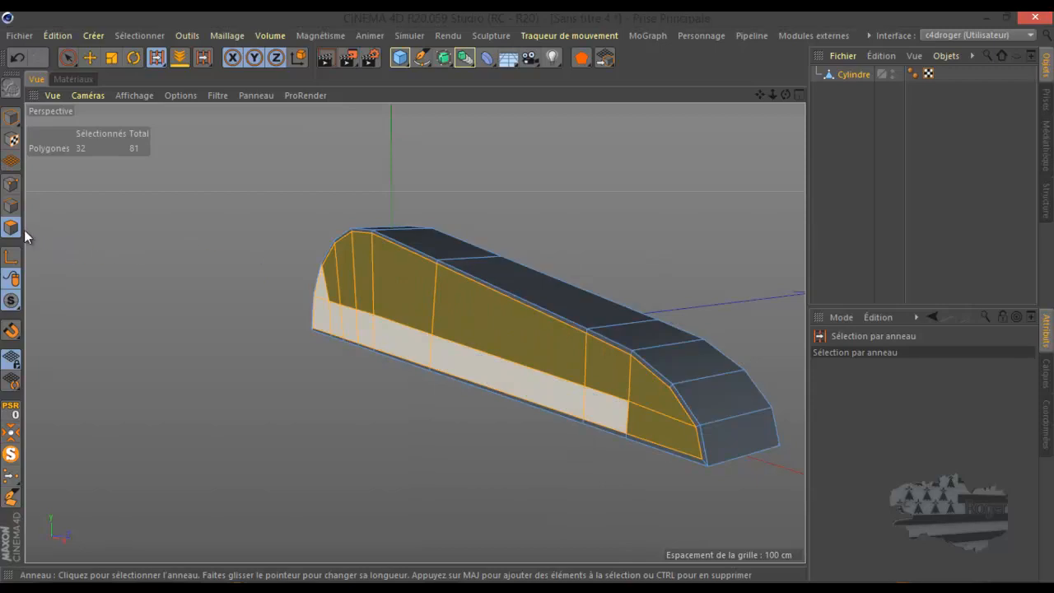
click(11, 205)
click(752, 462)
right_click(233, 341)
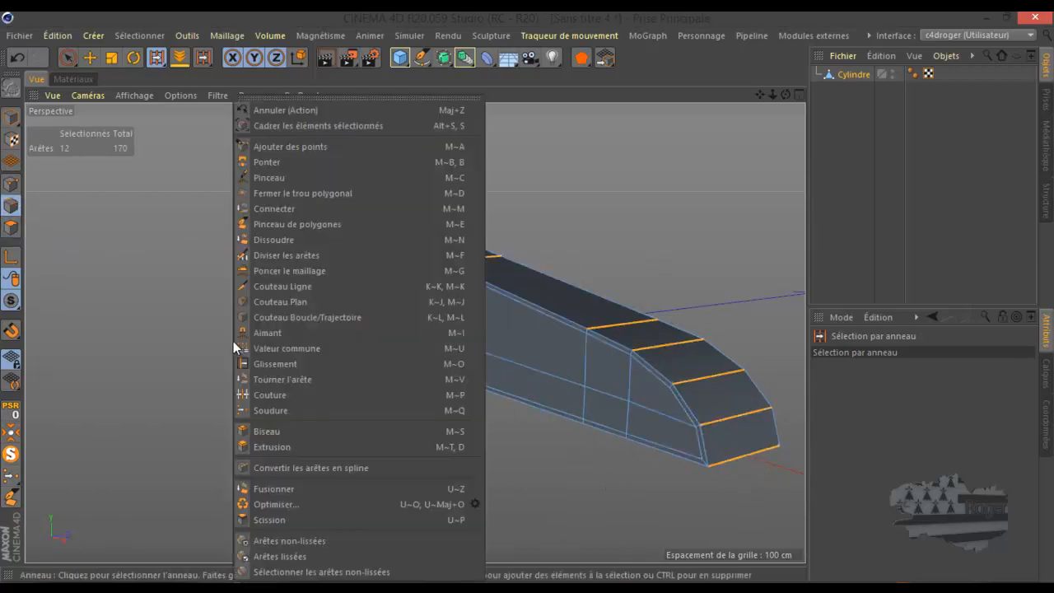
click(284, 258)
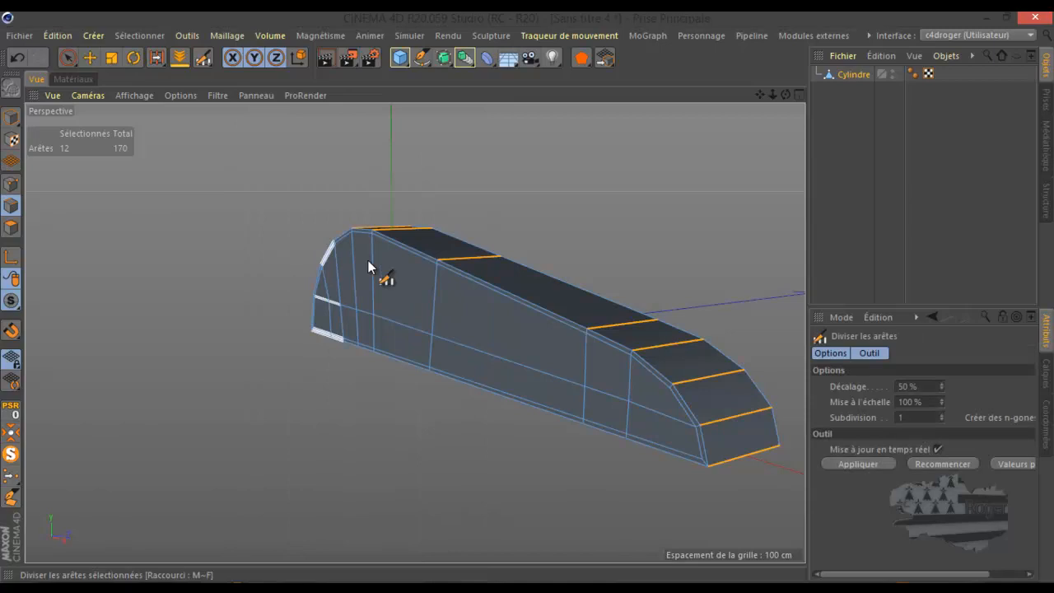
click(941, 414)
drag(759, 95, 528, 302)
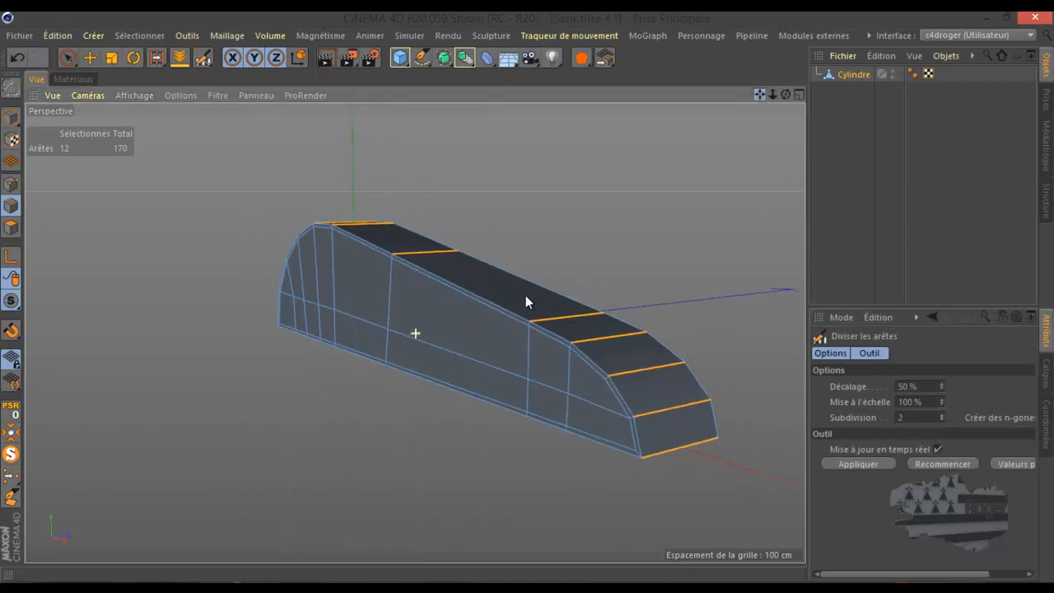
click(887, 464)
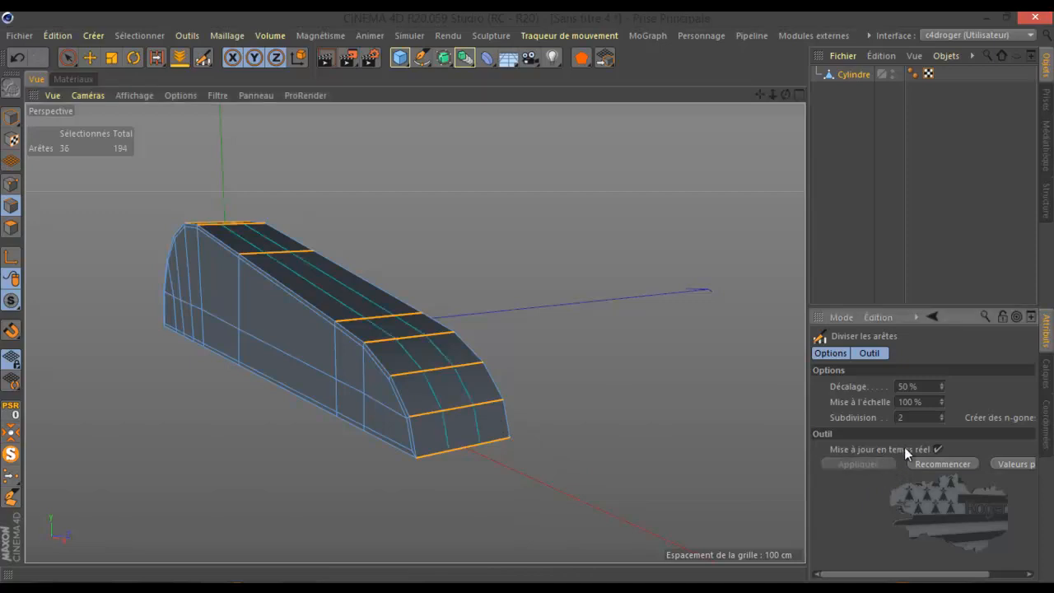
mouse_move(941, 397)
mouse_down()
mouse_move(950, 359)
mouse_move(942, 393)
mouse_up()
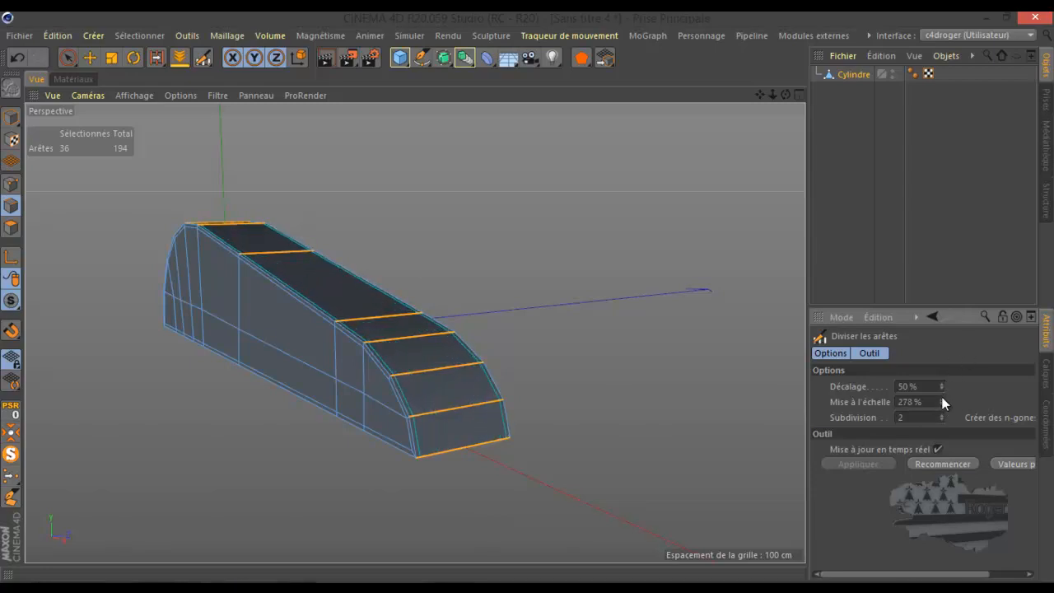
Step: Add a Subdivision Surface, make the cylinder its child, and examine the smoothing at the narrow tip
scroll(565, 409, down, 1)
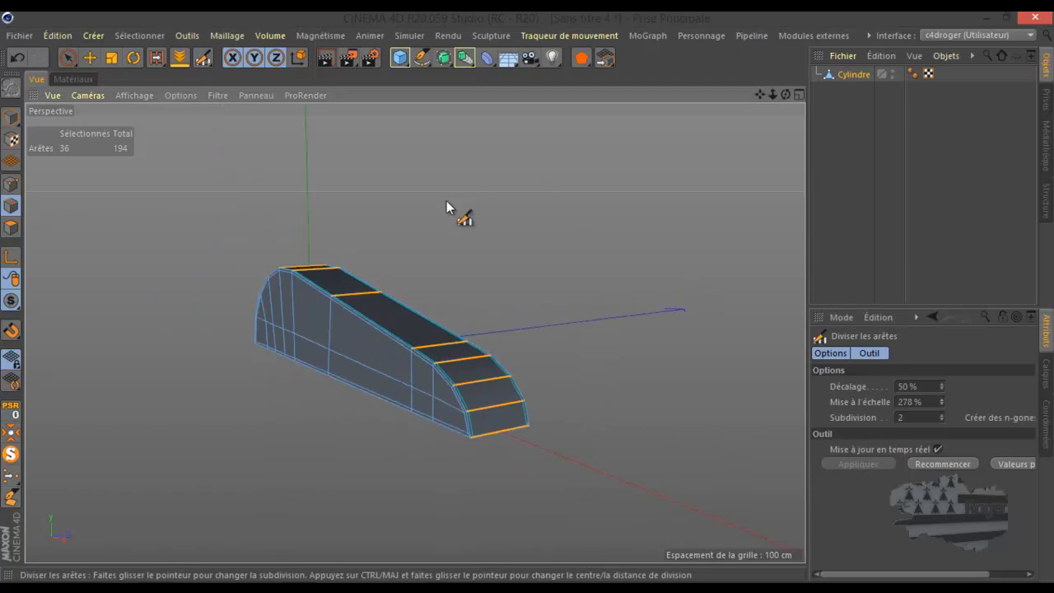
click(442, 57)
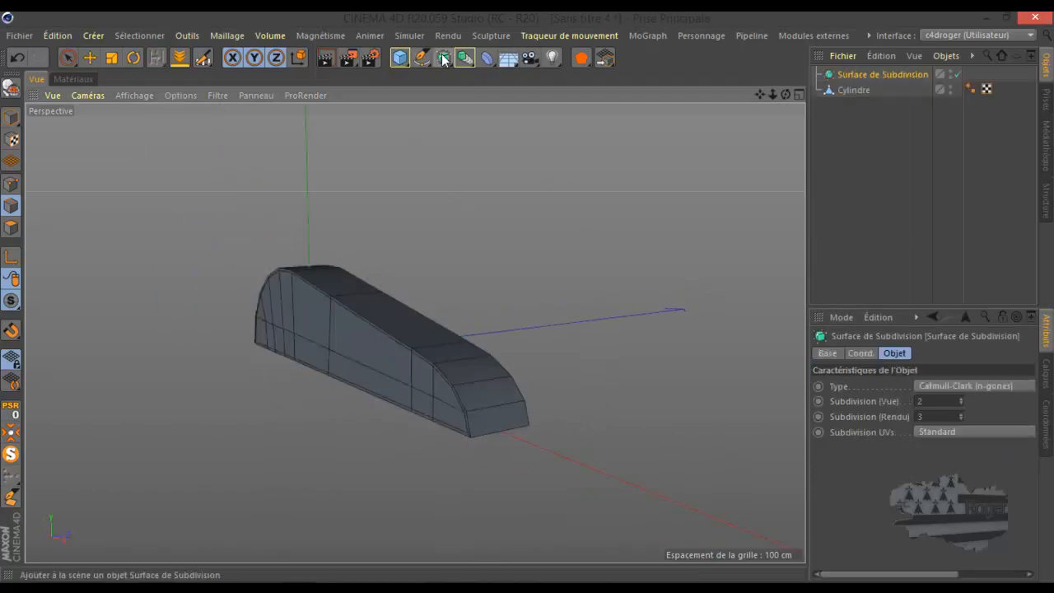
drag(856, 89, 868, 72)
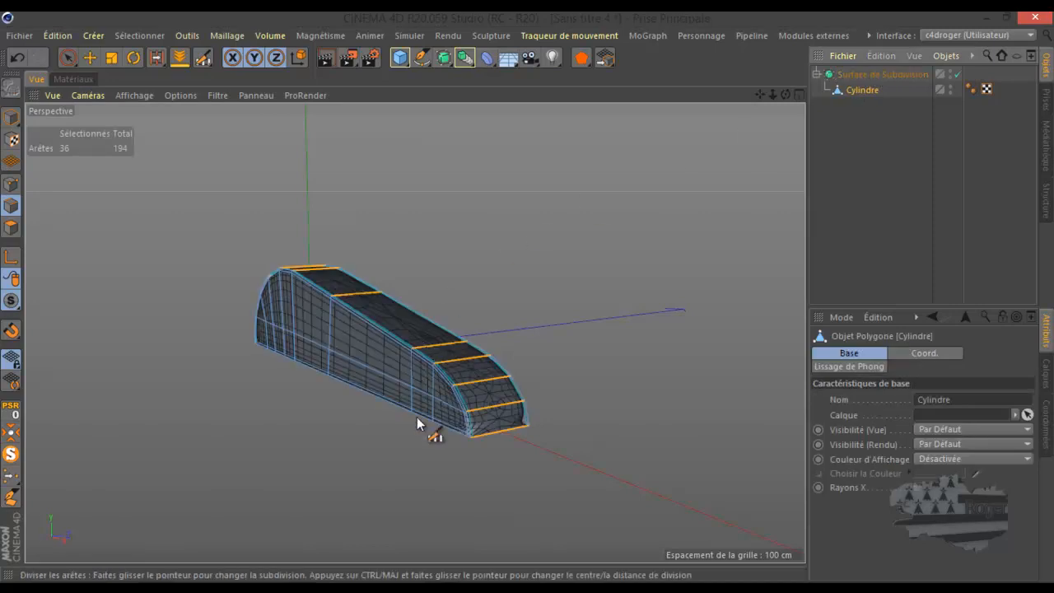
scroll(485, 427, up, 8)
scroll(482, 424, up, 2)
scroll(444, 434, up, 1)
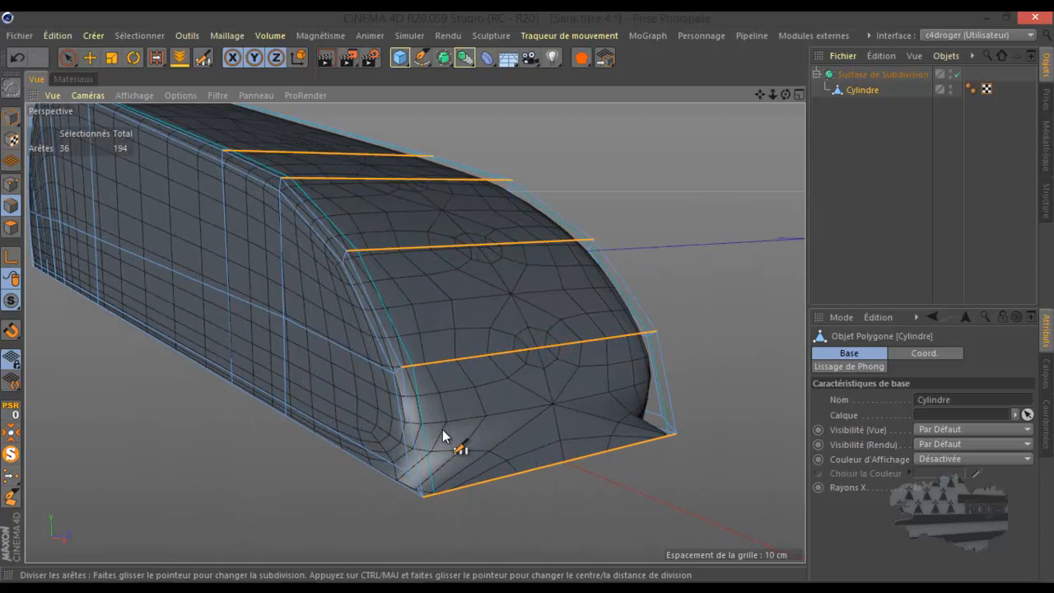
drag(787, 94, 534, 299)
scroll(664, 252, down, 3)
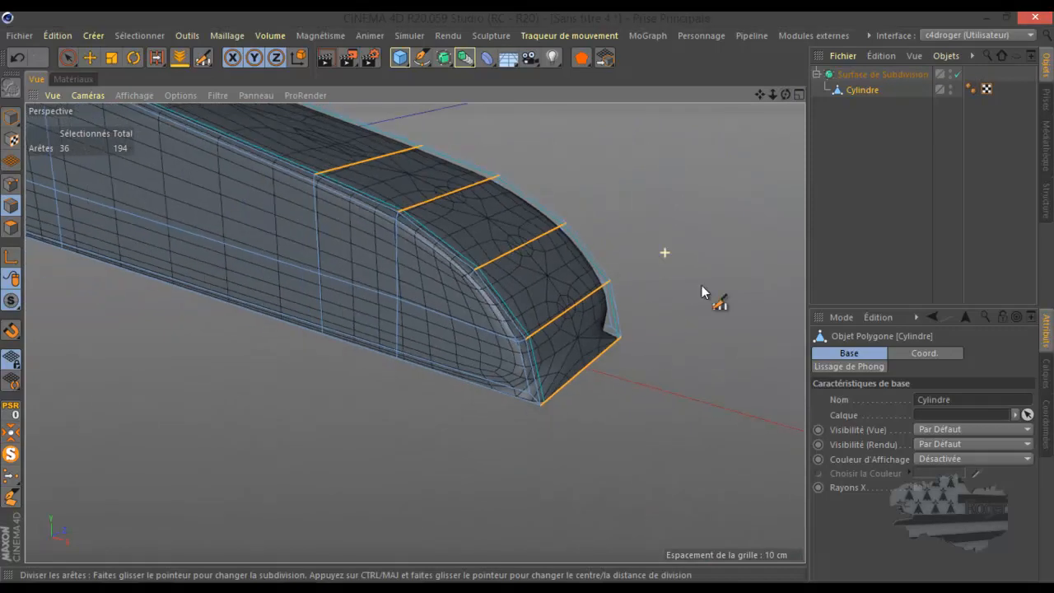
Step: Turn off the Subdivision Surface and select the n-gon polygons of the outer strip to check the topology
click(956, 74)
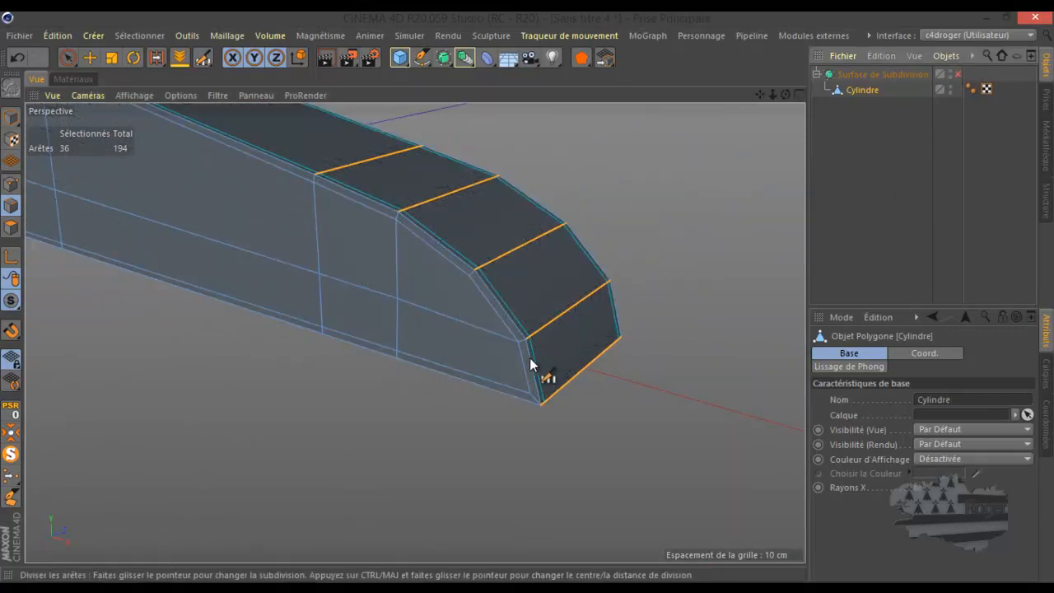
click(10, 231)
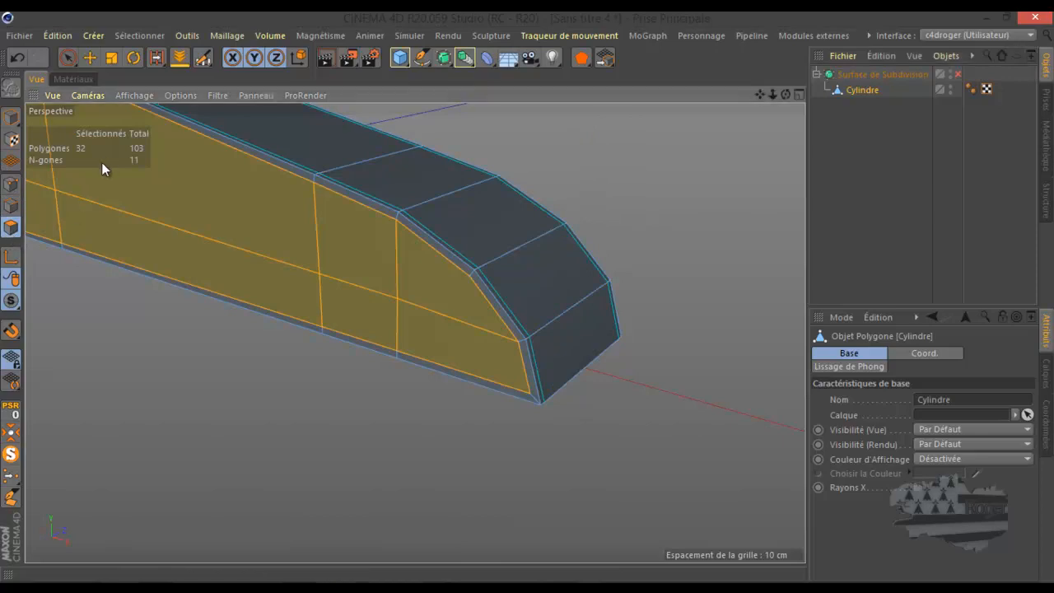
click(90, 57)
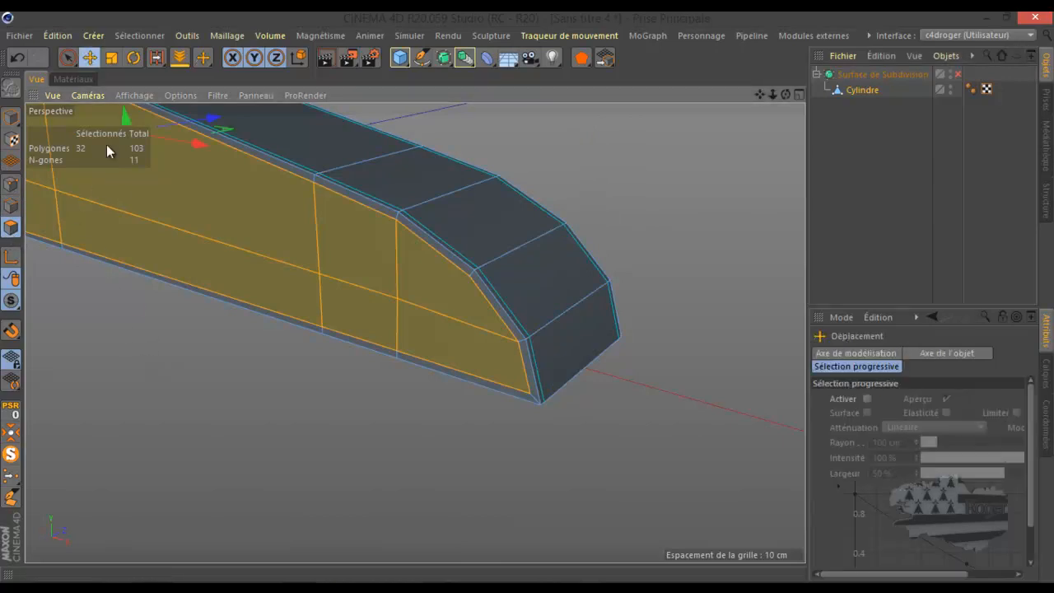
click(221, 394)
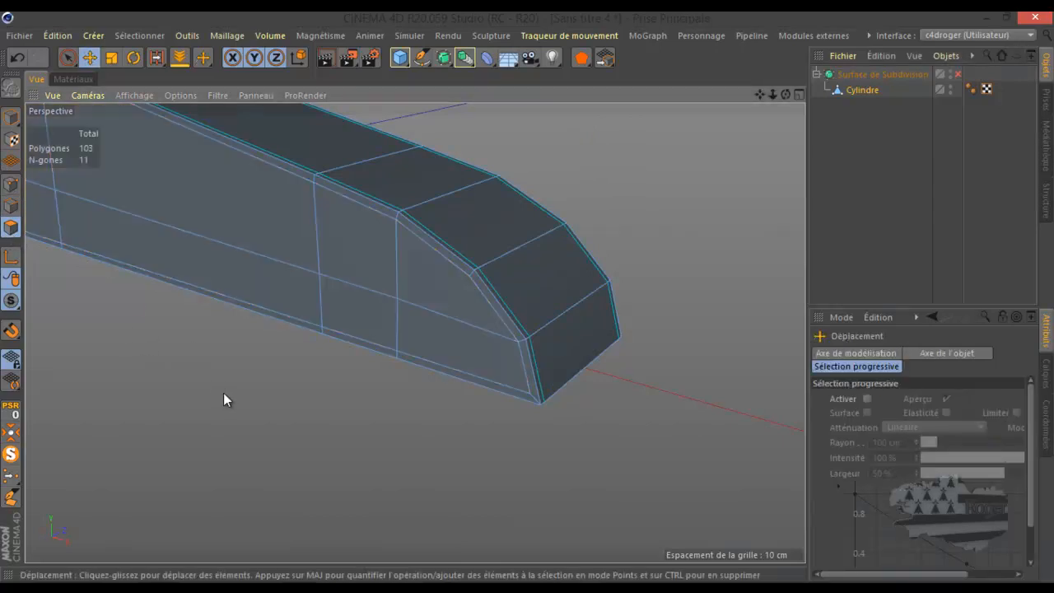
click(581, 58)
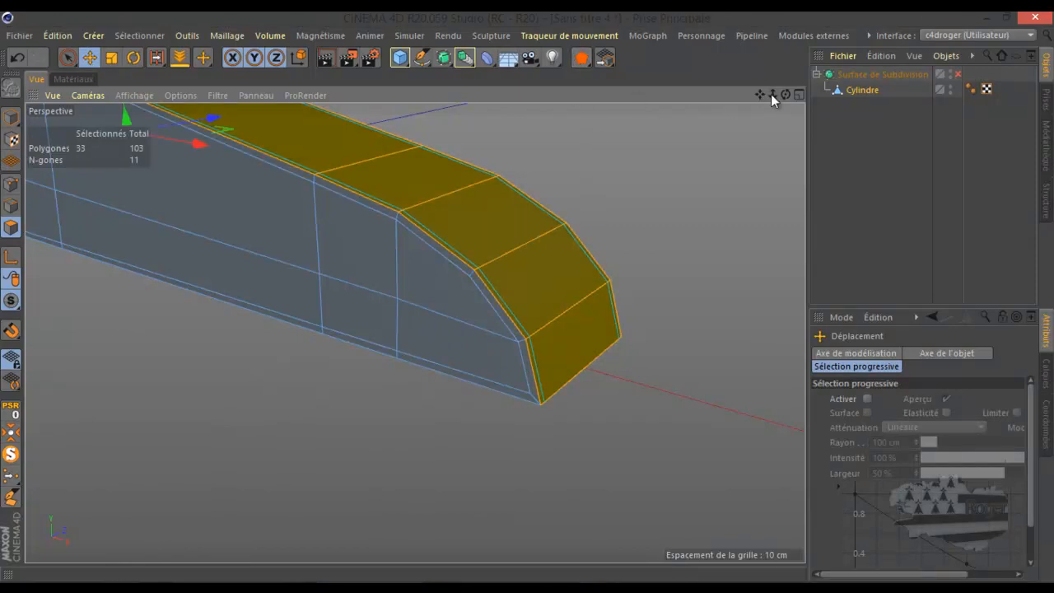
drag(785, 94, 528, 297)
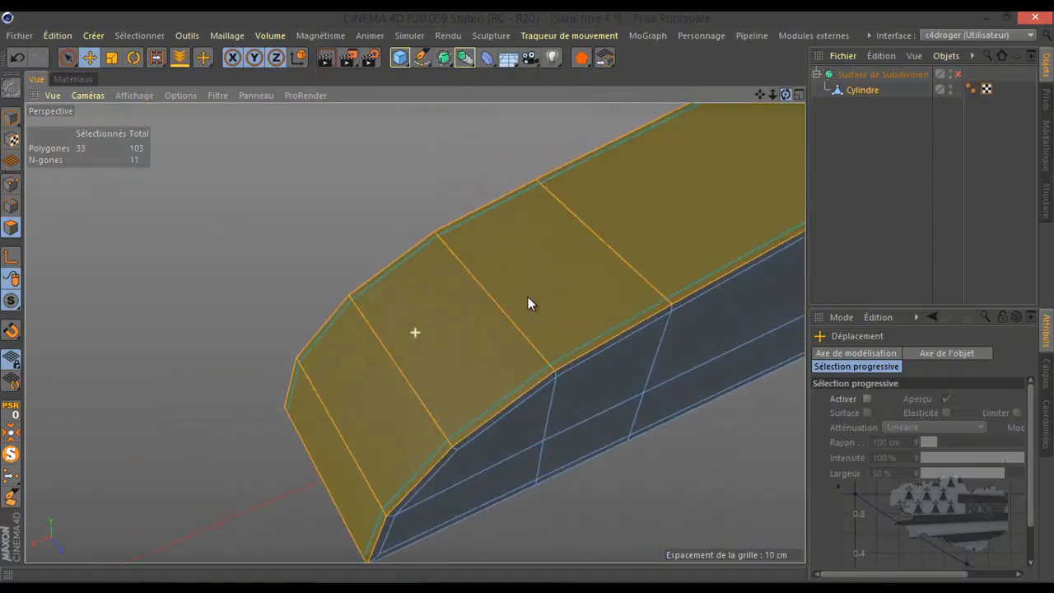
Step: Undo the Subdivision Surface and the outer strip's edge cut, going back to the inset side faces
click(14, 61)
click(14, 61)
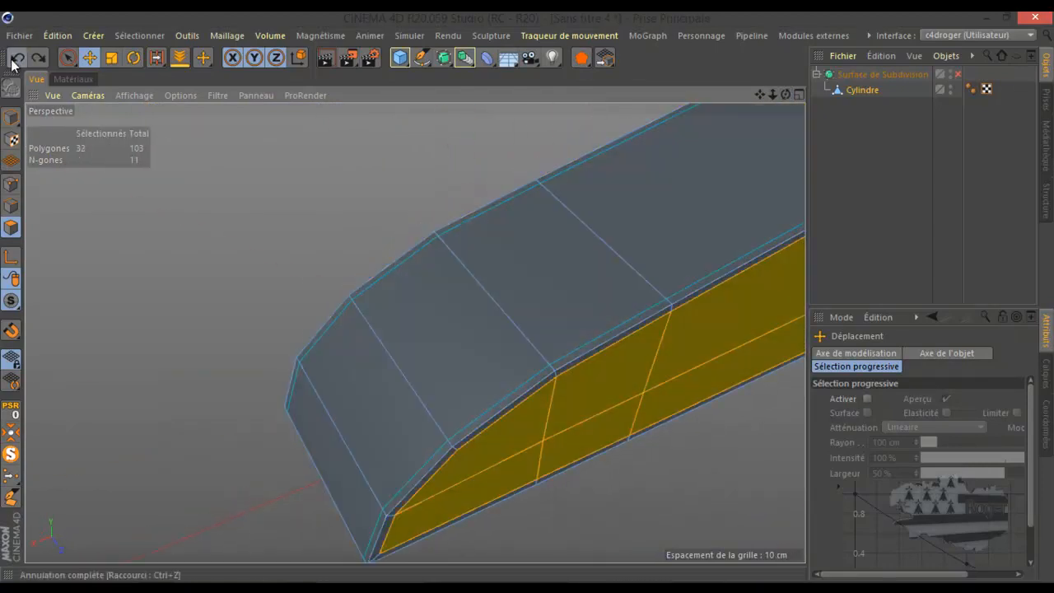
click(14, 61)
click(14, 61)
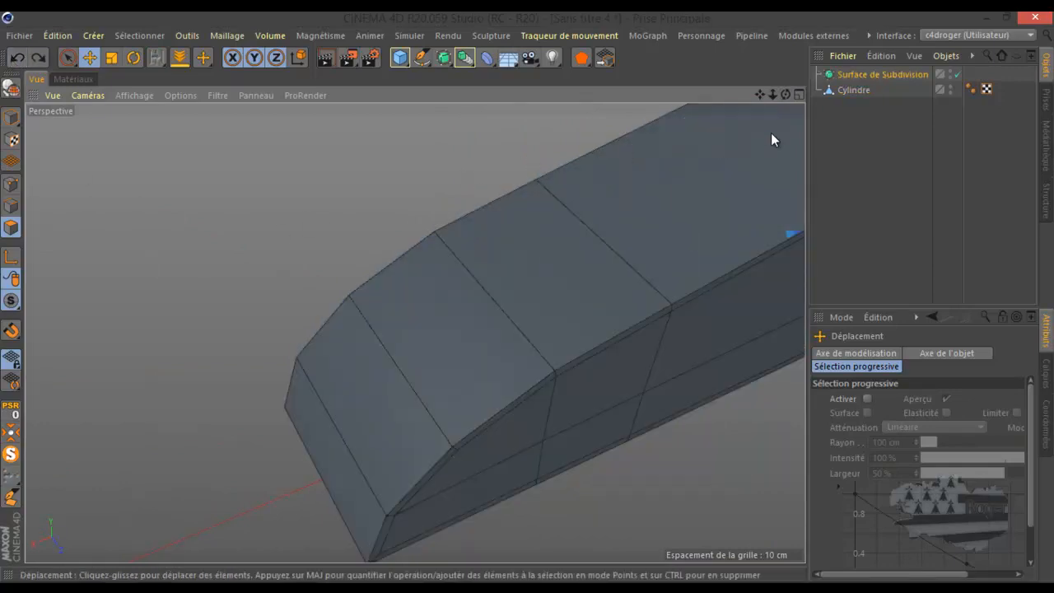
click(861, 89)
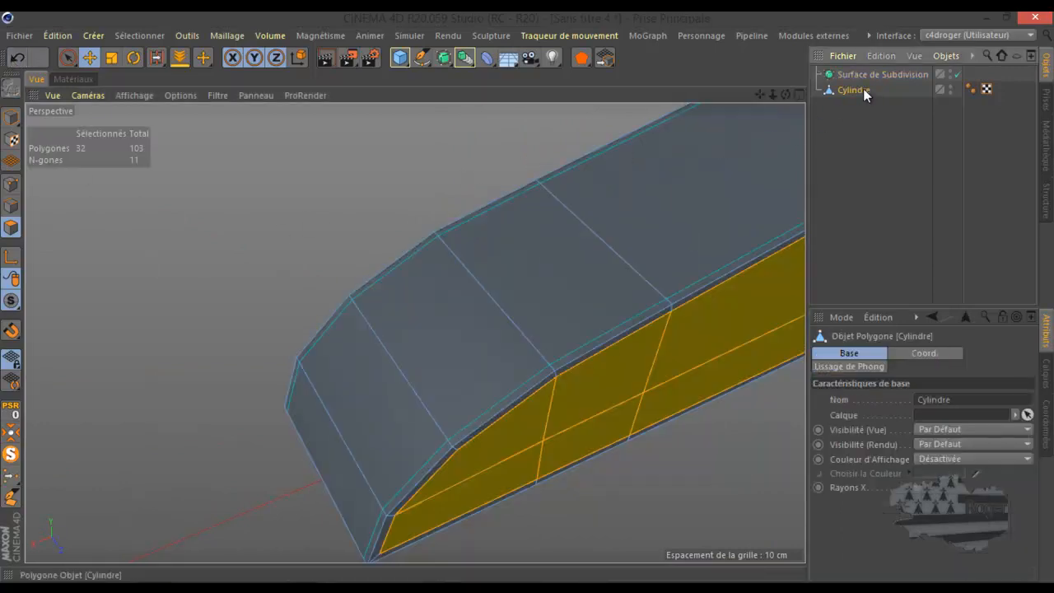
click(21, 59)
click(21, 59)
click(21, 59)
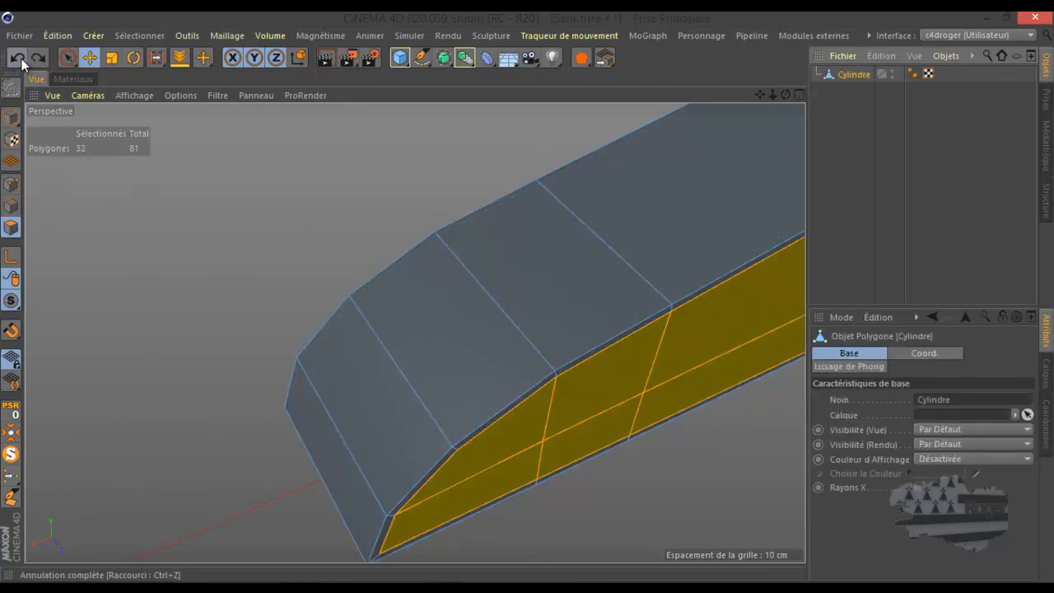
Step: Try adding Loop Cuts near both side borders of the outer strip, at offsets of 97.961 % and 2.177 %
scroll(218, 178, down, 2)
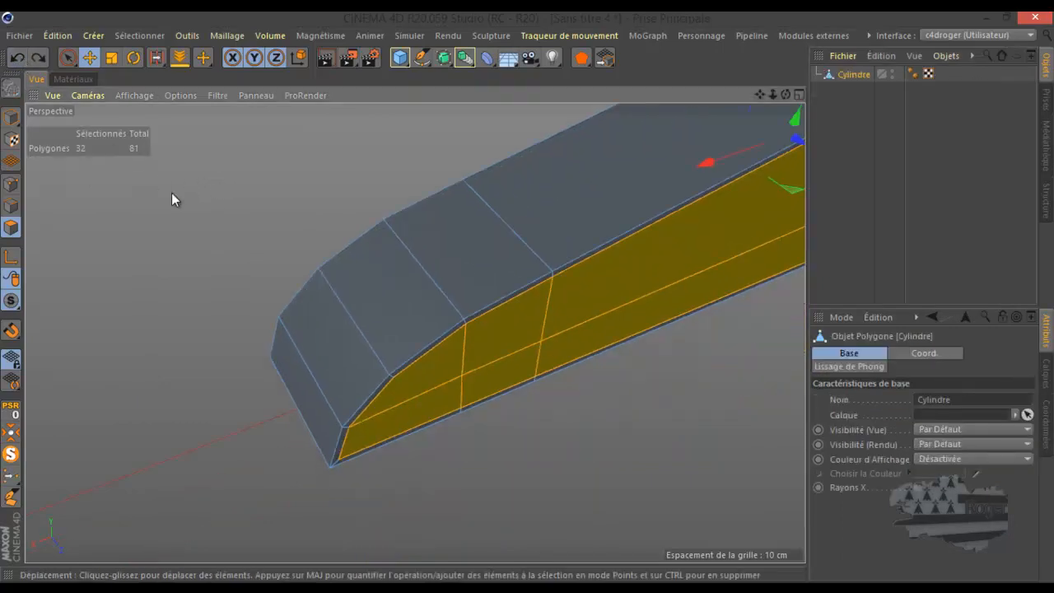
drag(784, 95, 526, 293)
scroll(657, 333, down, 7)
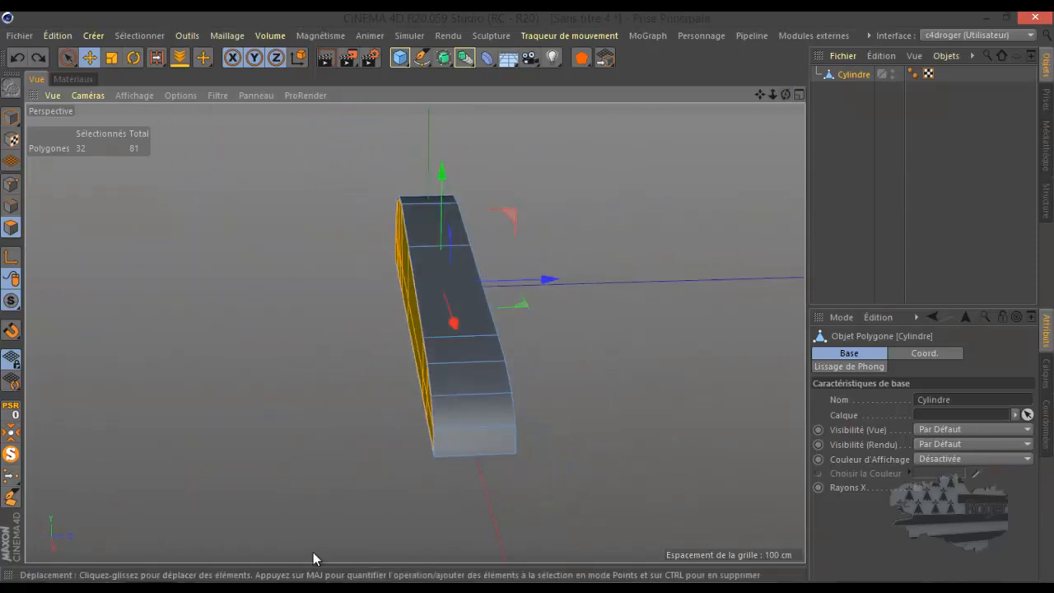
scroll(489, 467, up, 3)
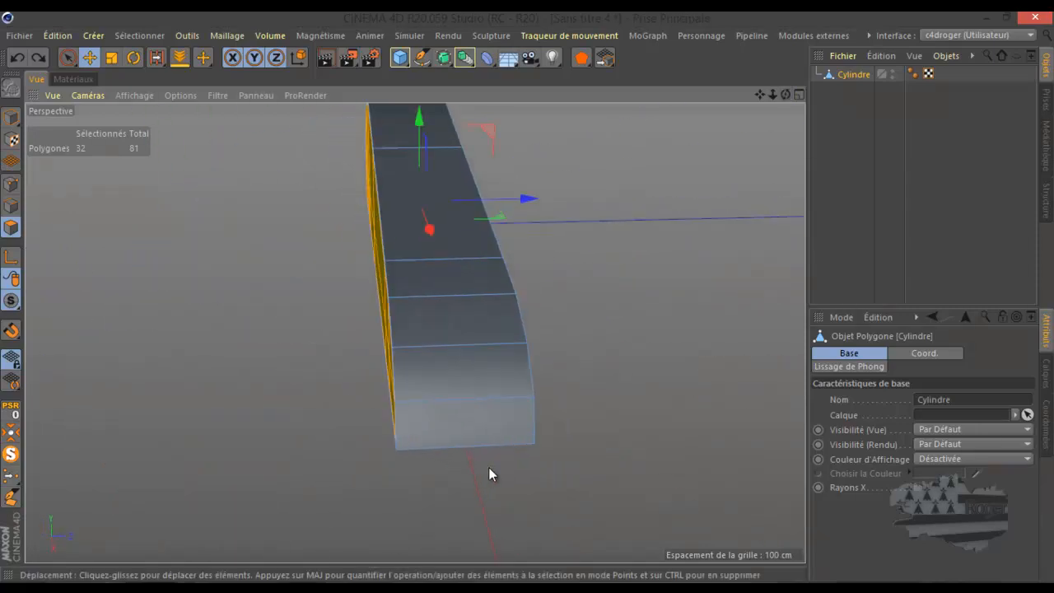
key(k)
key(l)
scroll(420, 455, up, 4)
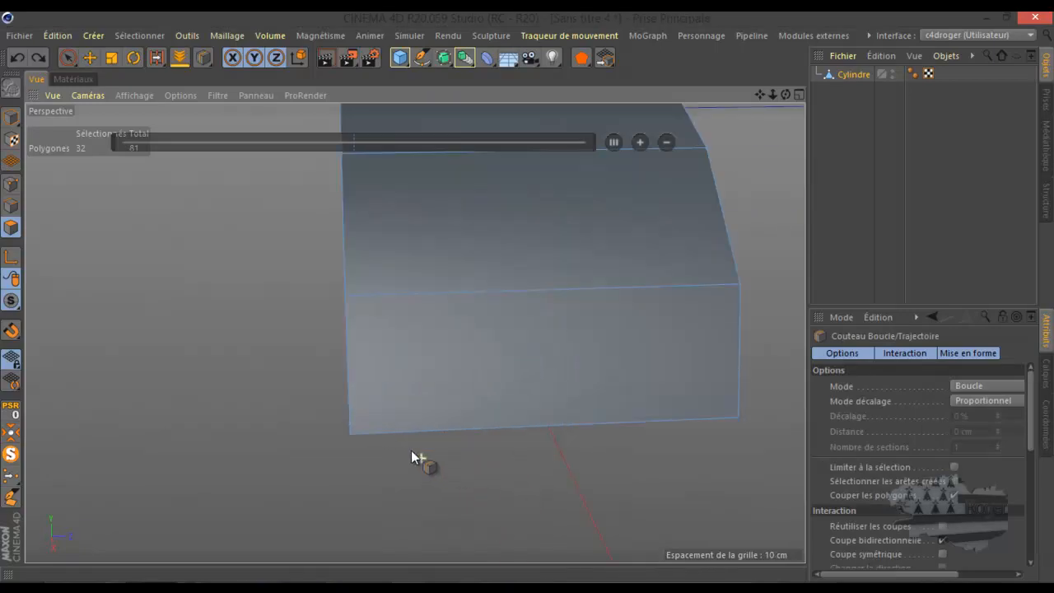
click(358, 431)
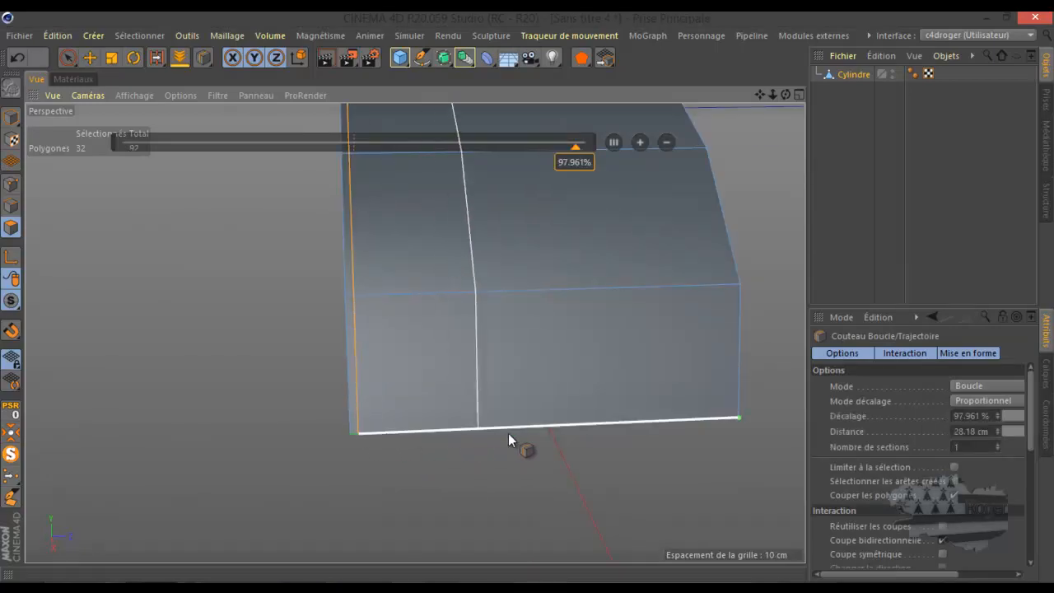
click(729, 420)
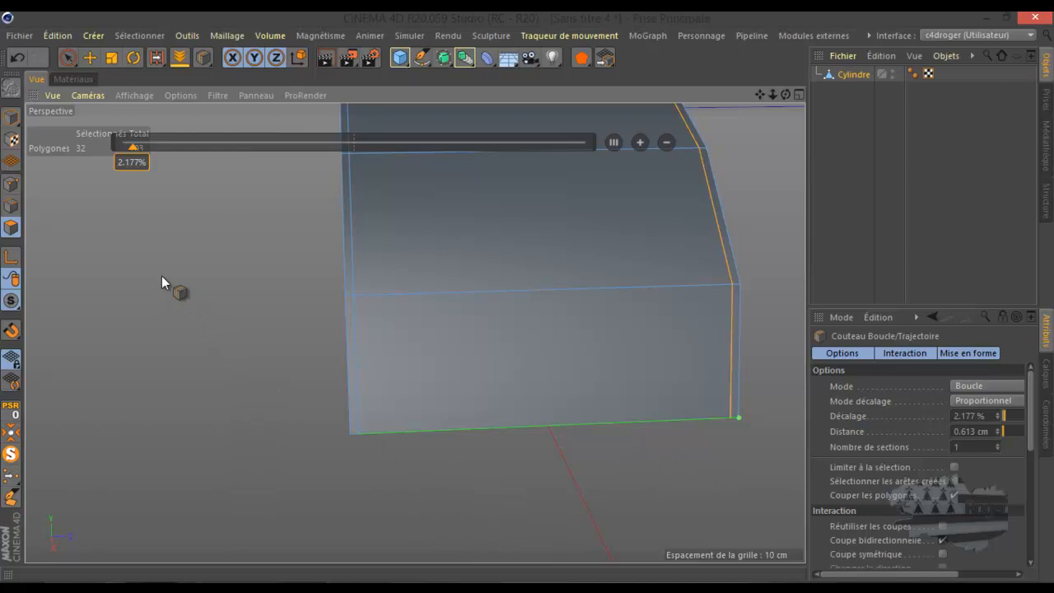
Step: Undo both loop cuts on the outer strip while keeping the inset of the side faces
click(18, 58)
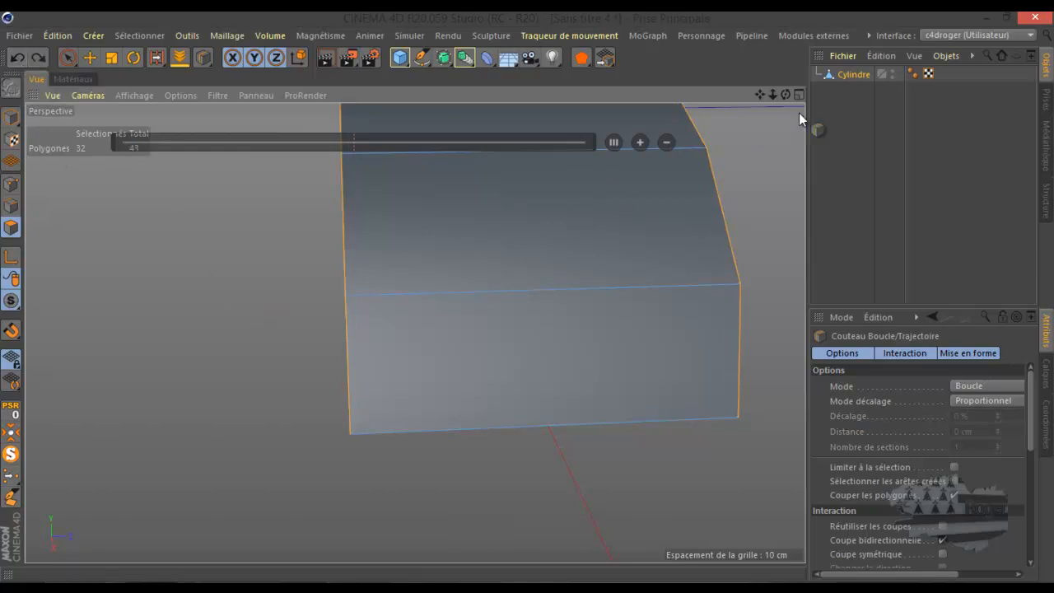
drag(784, 96, 531, 294)
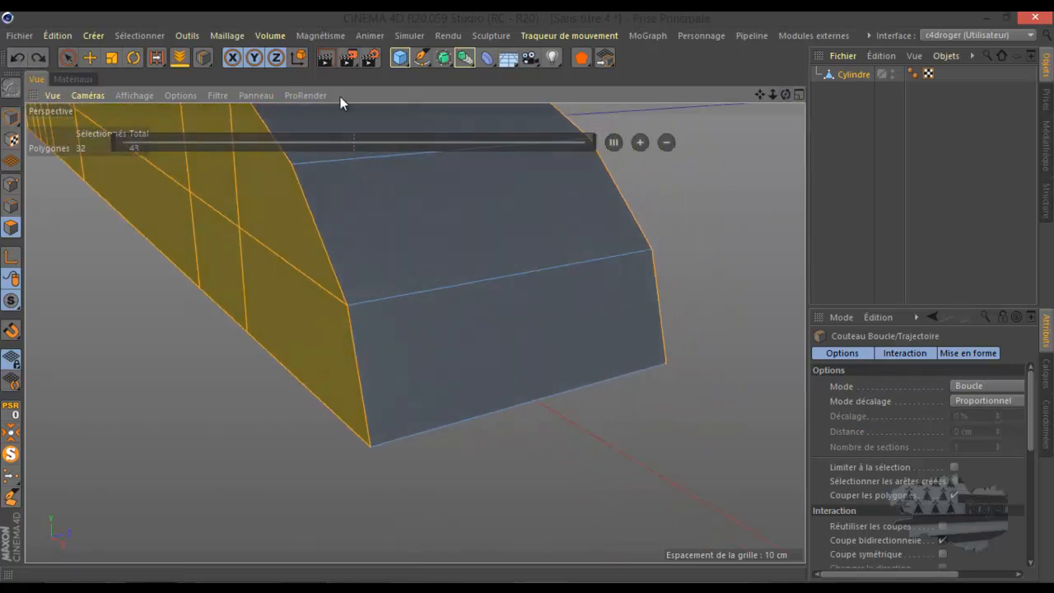
click(38, 57)
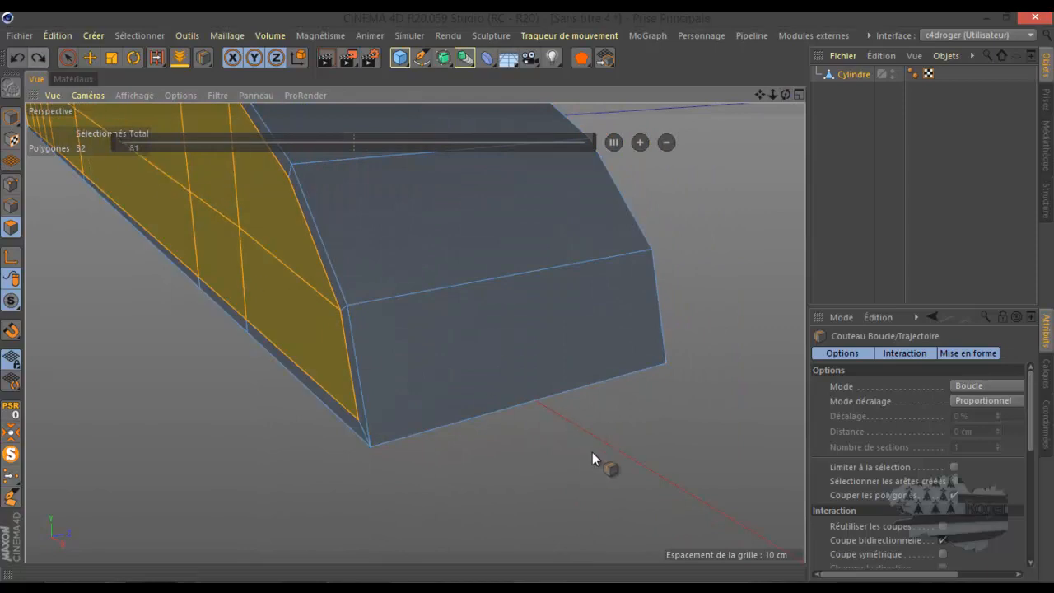
Step: Ring-select the outer strip's crosswise edges, split them with Edge Cut at subdivision 2, scale 278 % and n-gon creation off, and deselect them
click(11, 206)
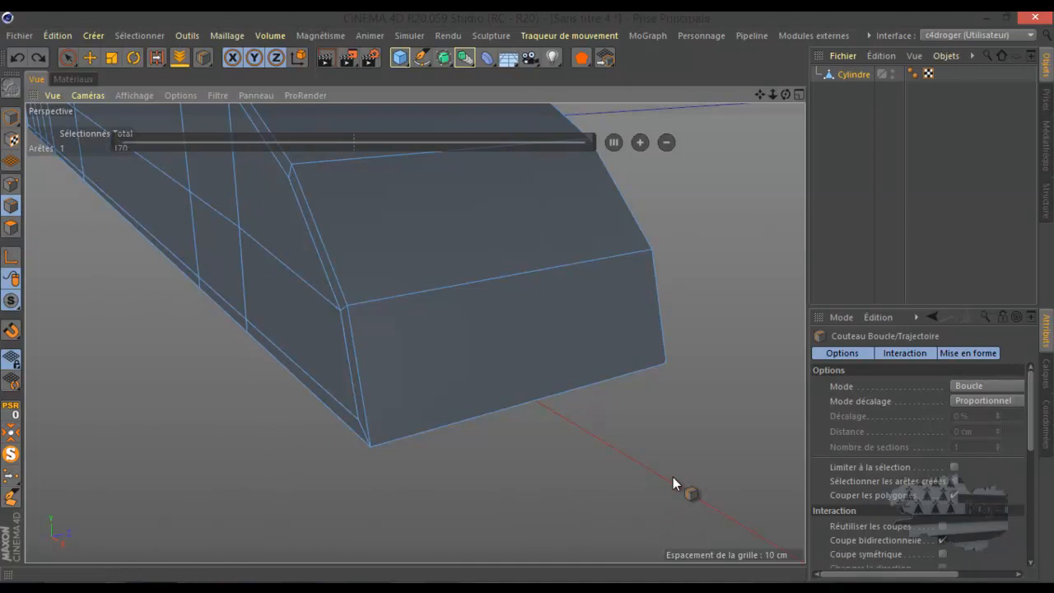
key(u)
key(b)
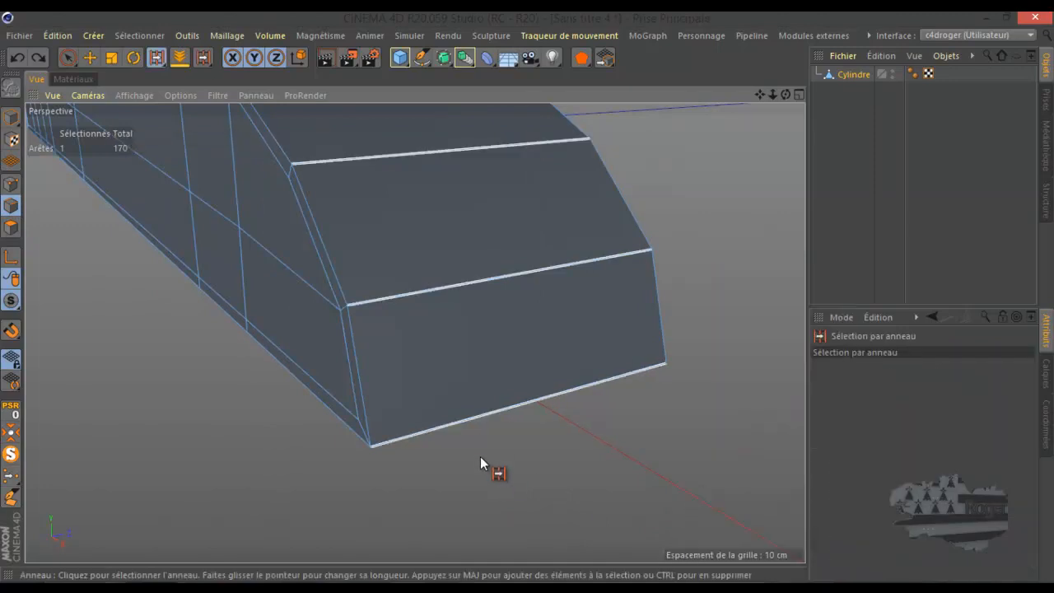
click(480, 435)
right_click(590, 445)
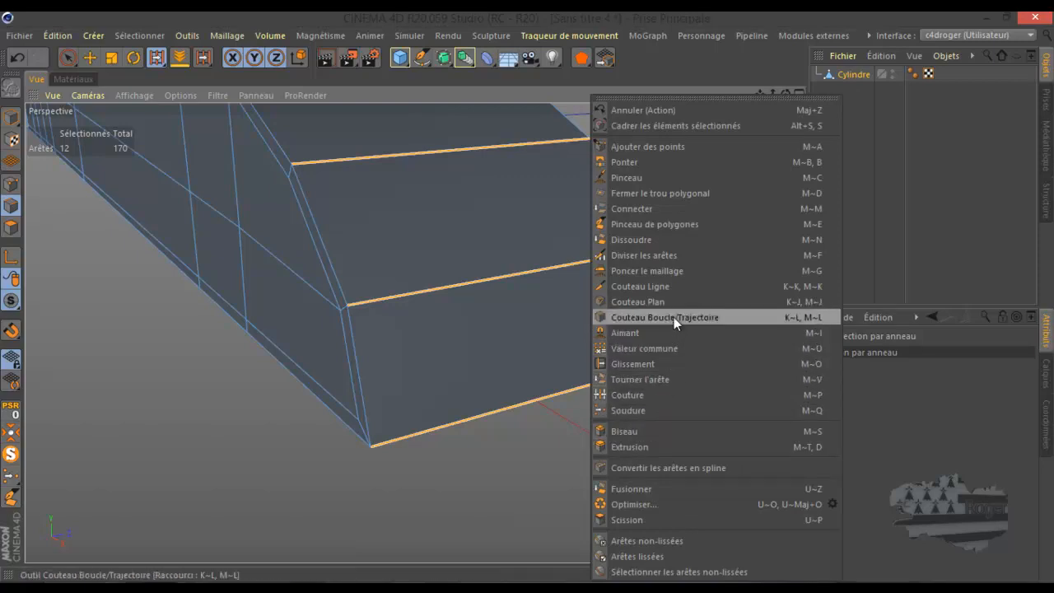
click(676, 254)
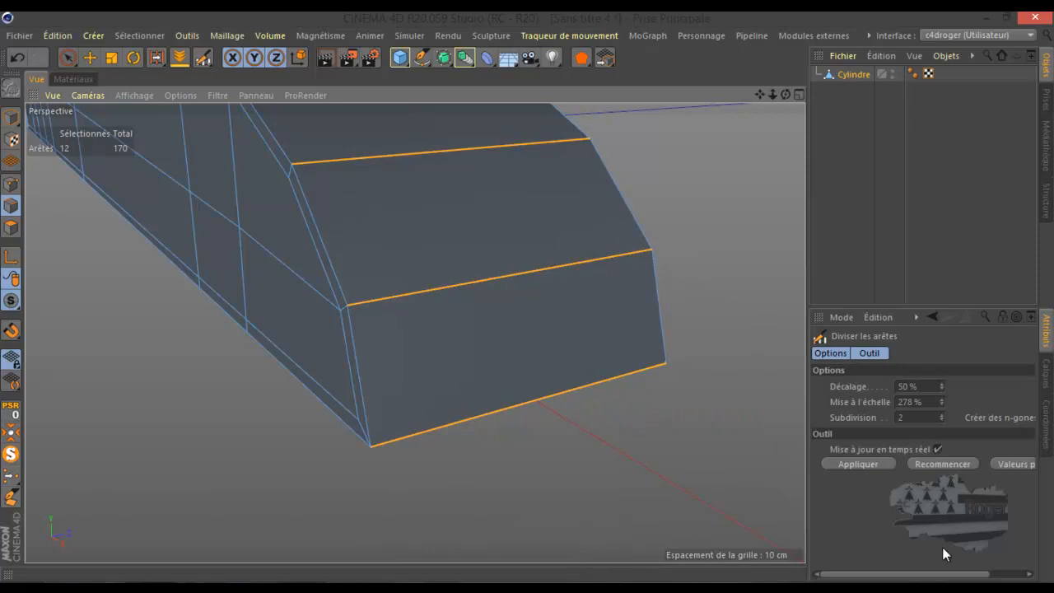
drag(946, 574, 992, 573)
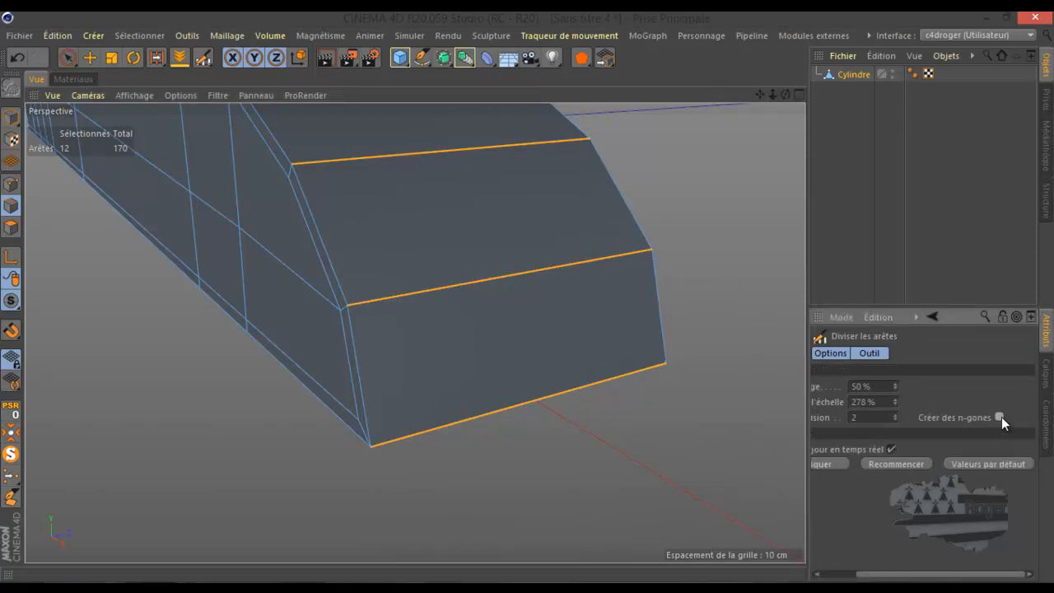
click(825, 466)
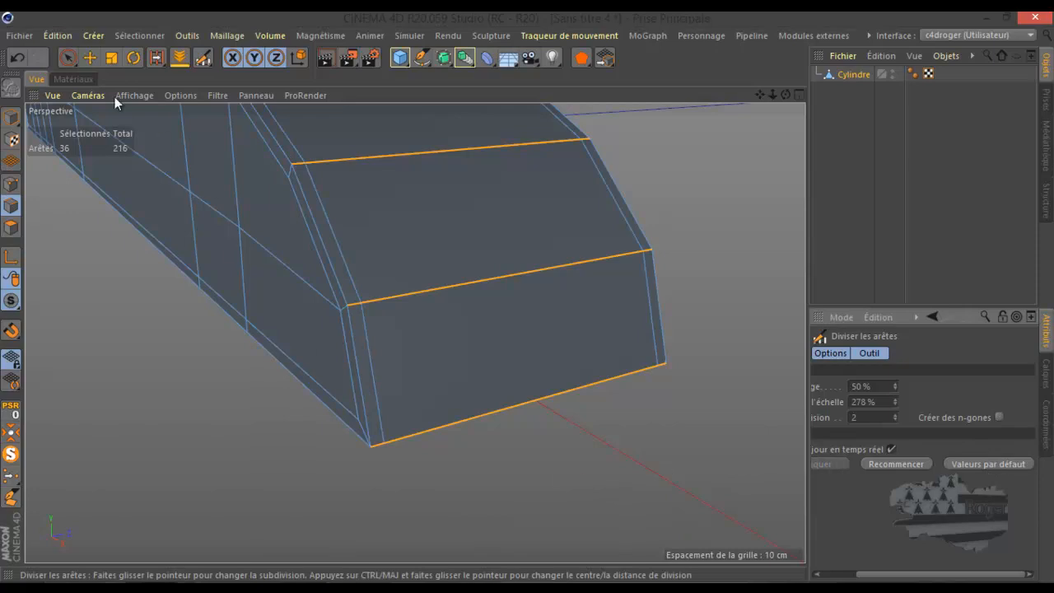
click(89, 57)
click(198, 421)
Step: Add a Subdivision Surface, make the cylinder its child, and examine the smoothed narrow tip
scroll(217, 424, down, 9)
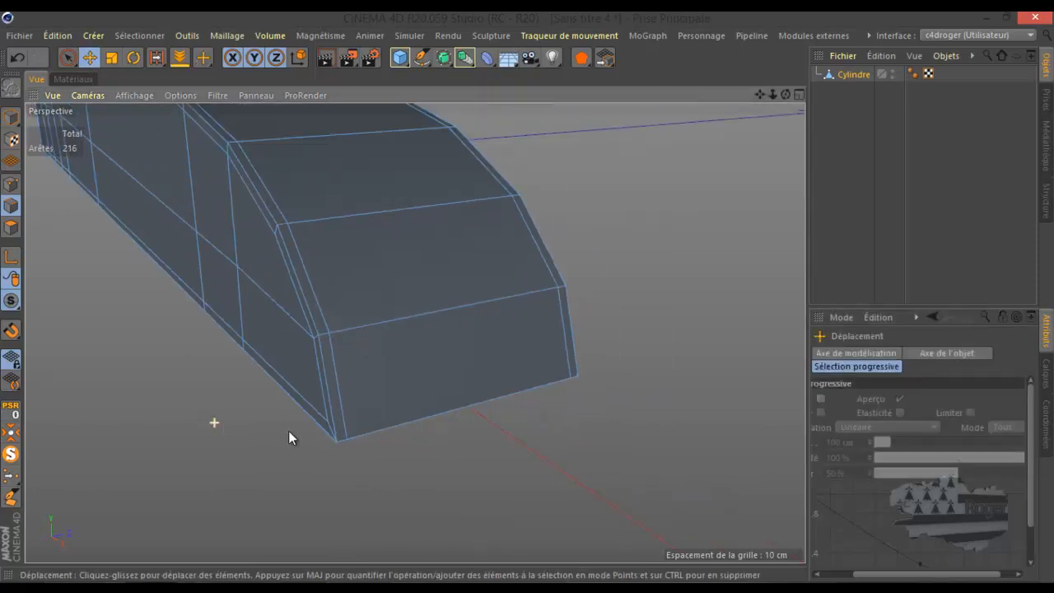
mouse_move(783, 89)
mouse_down()
mouse_move(526, 294)
mouse_move(765, 89)
mouse_up()
click(446, 59)
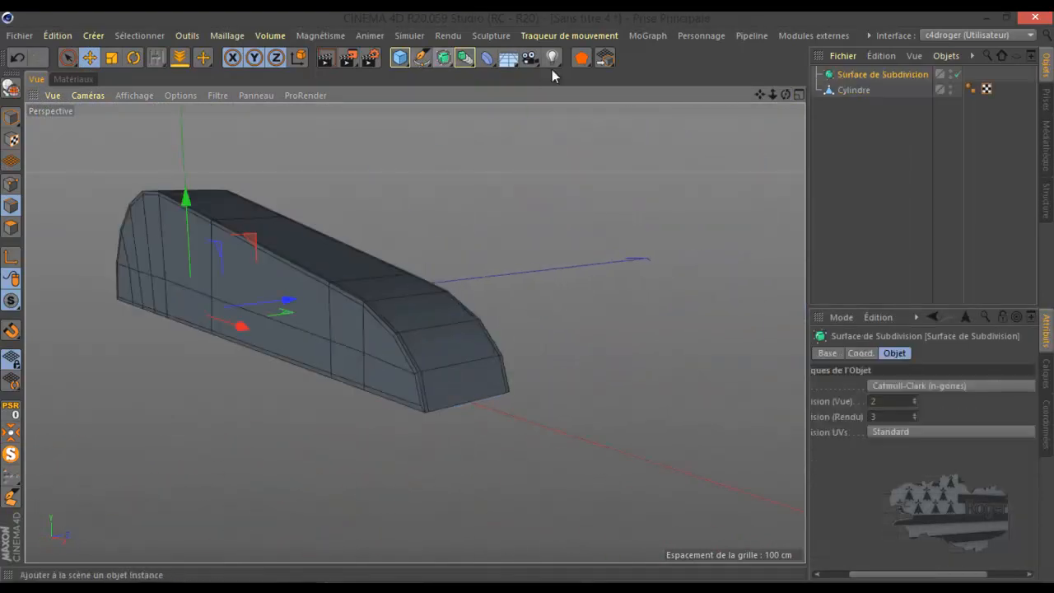
drag(852, 92, 864, 73)
scroll(425, 403, up, 6)
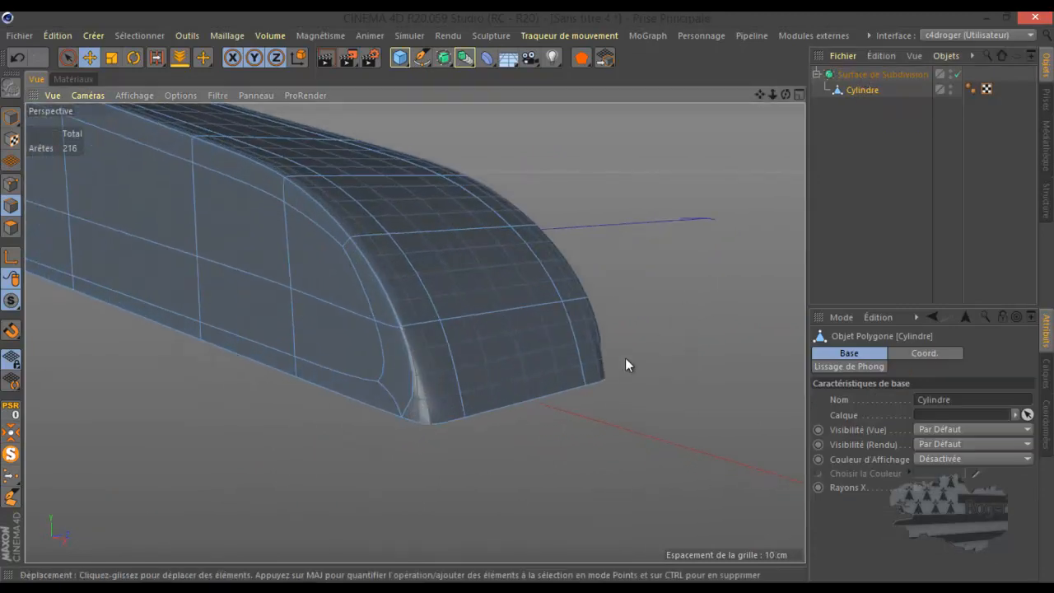
Step: Turn off the Subdivision Surface and, in the front view, line-cut horizontally from the narrow tip's lower inset corner past the outer edge
middle_click(549, 436)
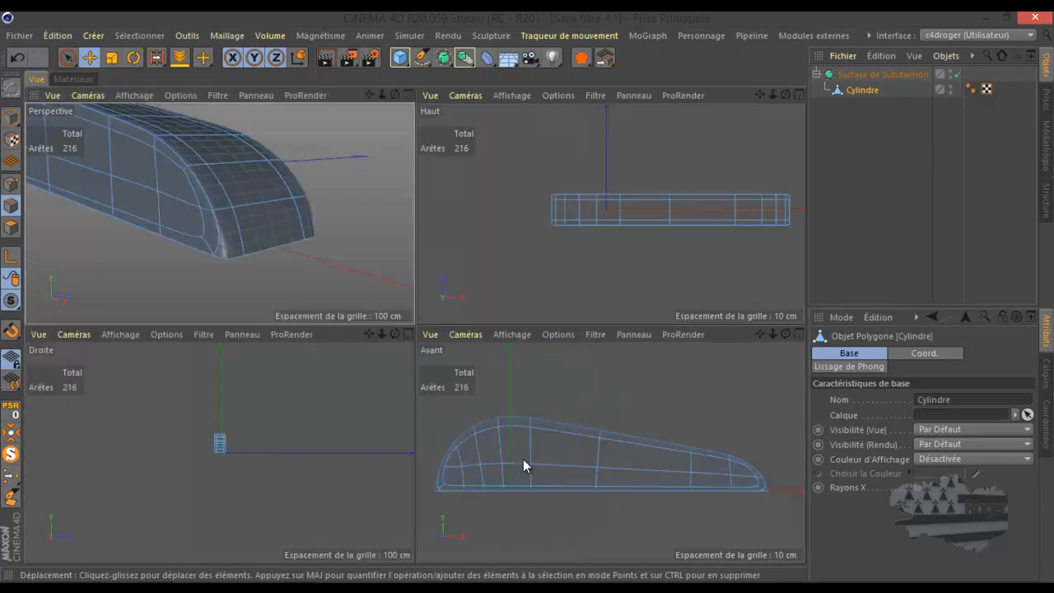
middle_click(491, 490)
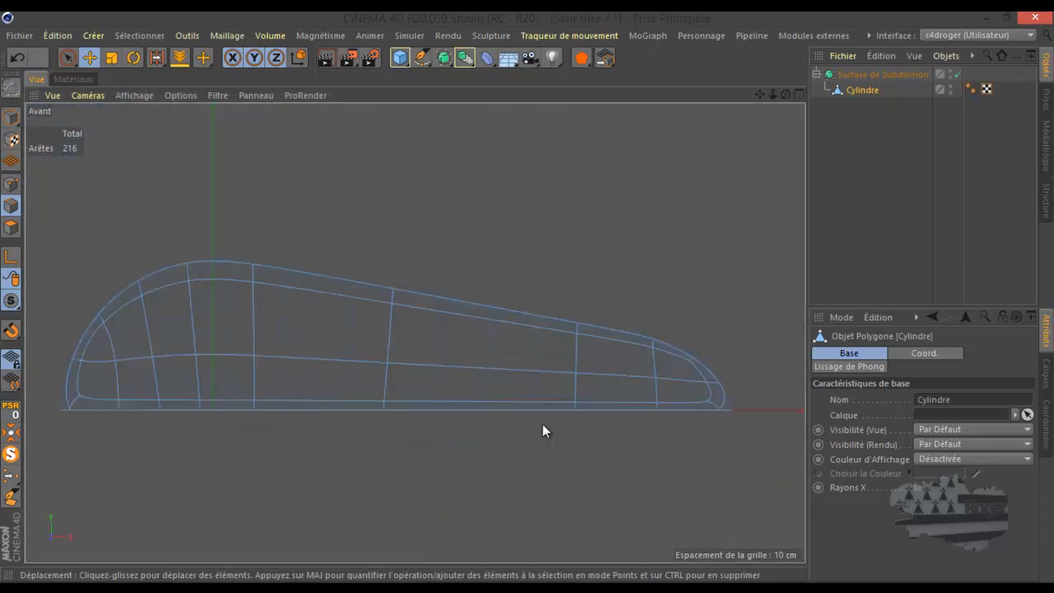
click(957, 74)
scroll(736, 406, up, 3)
scroll(736, 406, up, 5)
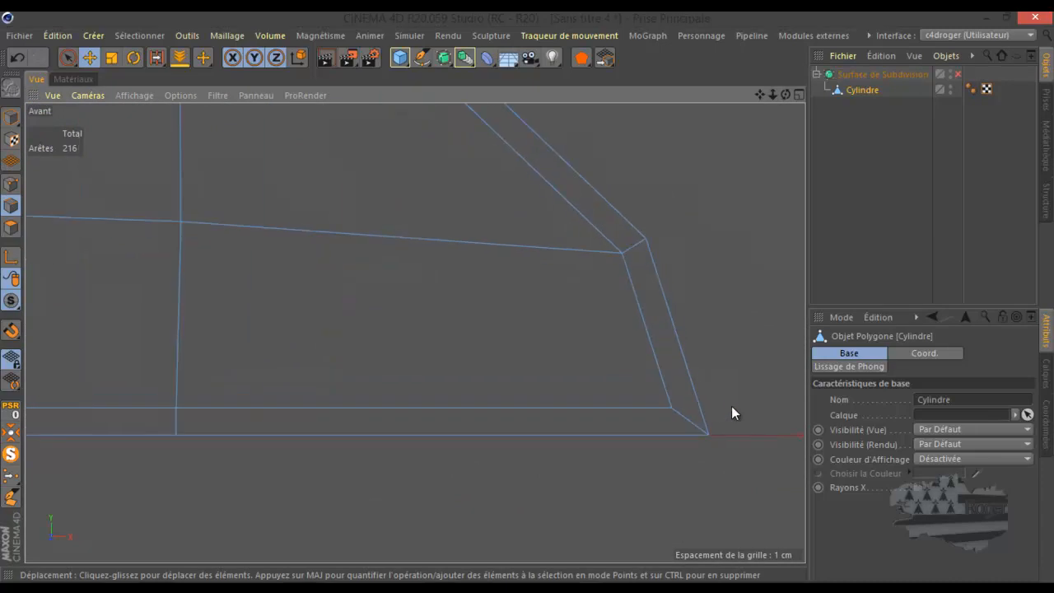
key(k)
key(k)
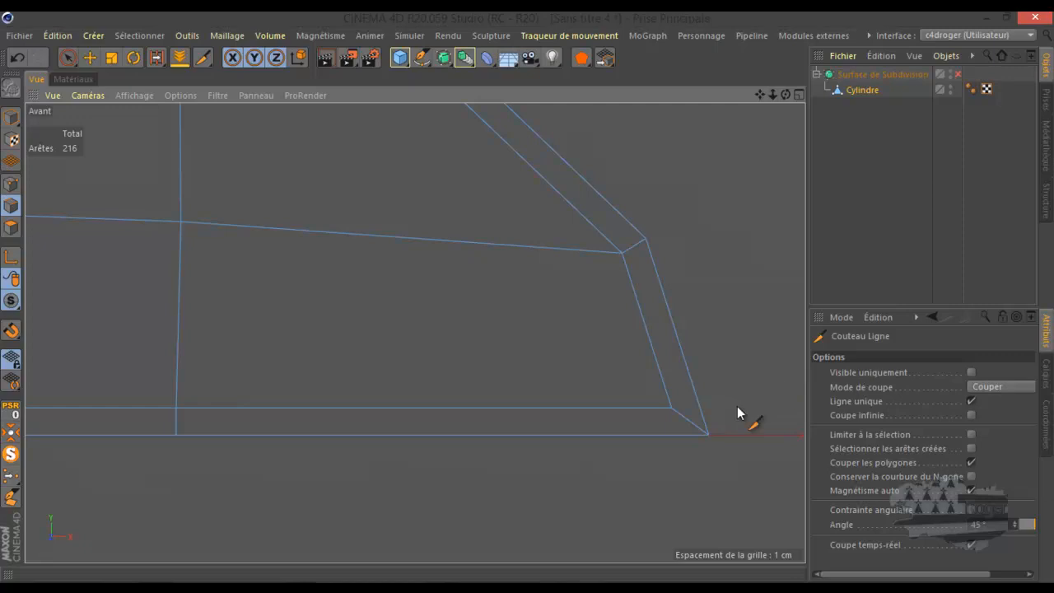
click(672, 407)
click(740, 407)
key(Escape)
click(672, 408)
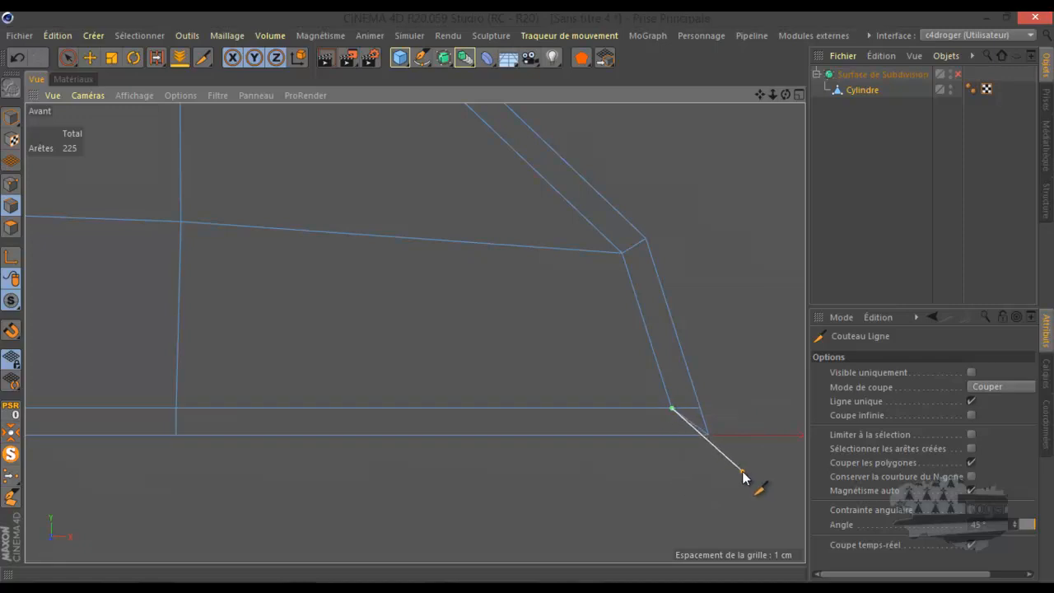
click(684, 466)
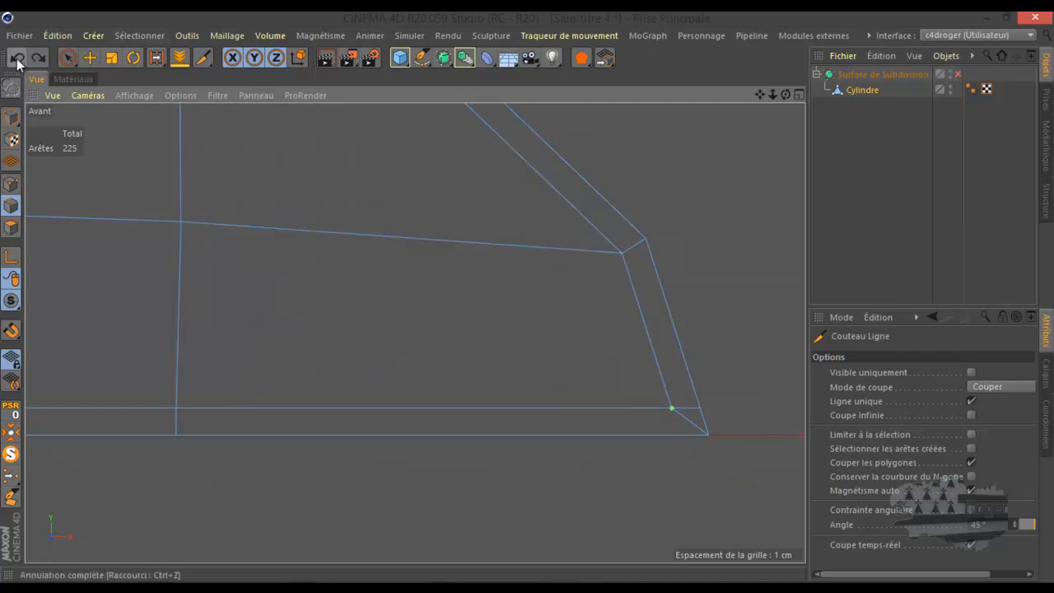
Step: Line-cut horizontally from the lower inset corner at the wide rounded end out past the outer edge
scroll(758, 409, down, 5)
scroll(769, 415, down, 3)
scroll(356, 418, up, 6)
scroll(390, 406, up, 4)
drag(381, 382, 297, 380)
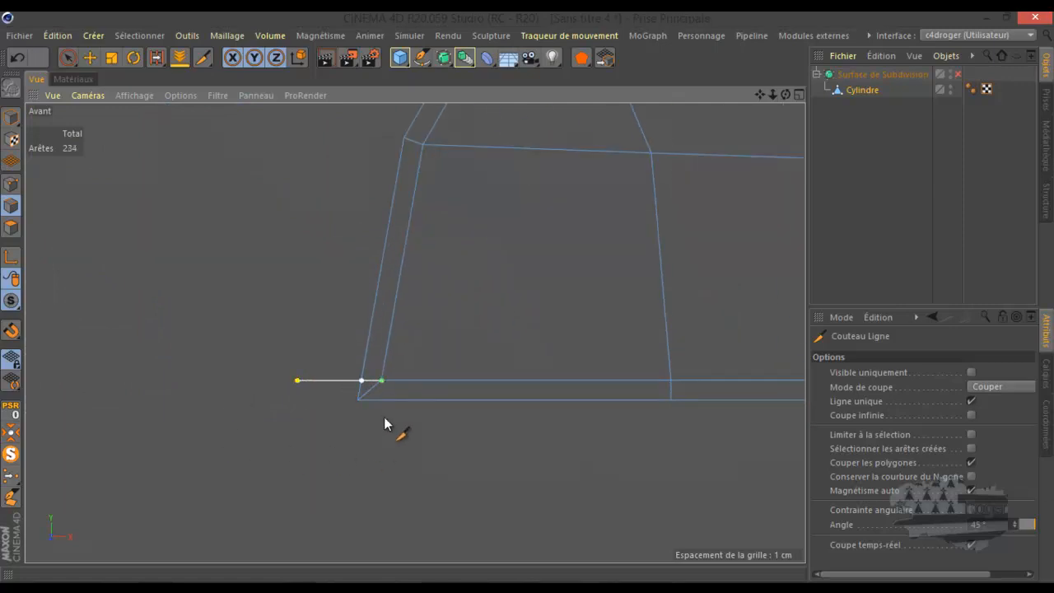
Step: At the wide end's lower corner, line-cut vertically from the inset corner past the bottom edge and dissolve the two diagonal corner edges
drag(384, 381, 378, 427)
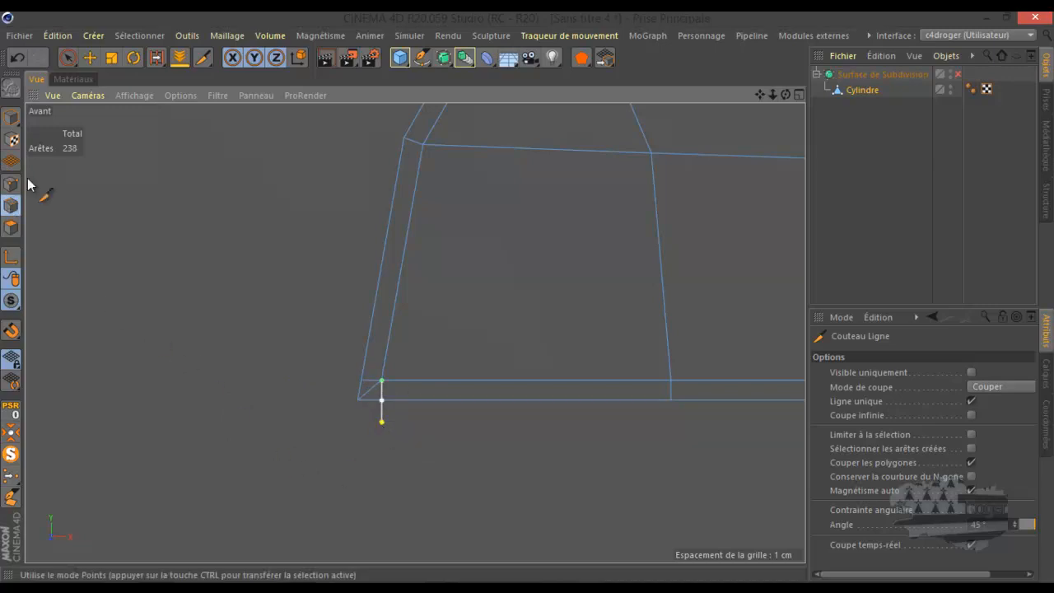
click(91, 58)
click(369, 388)
right_click(162, 362)
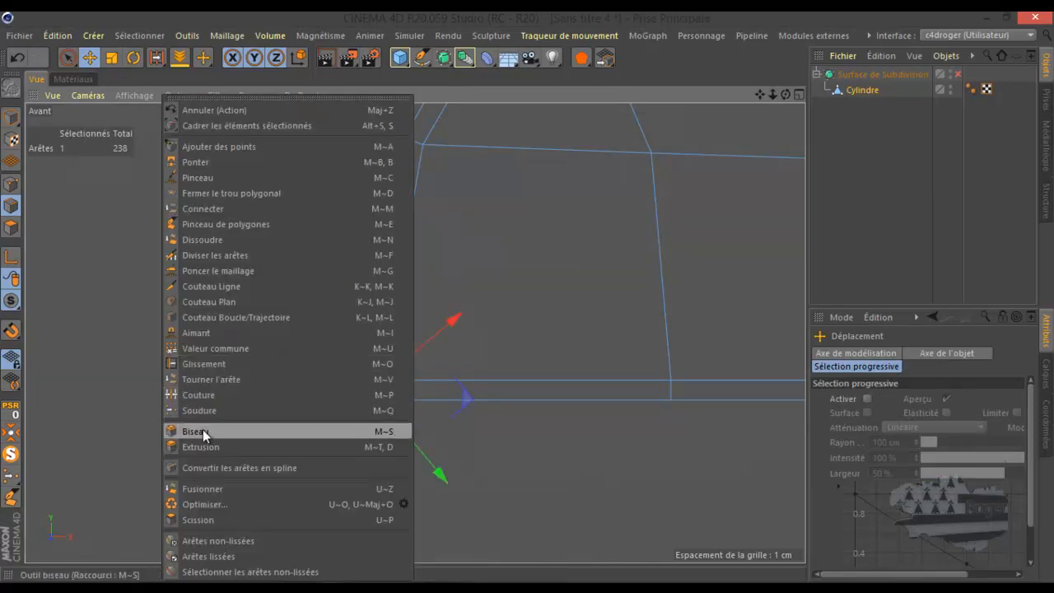
click(222, 239)
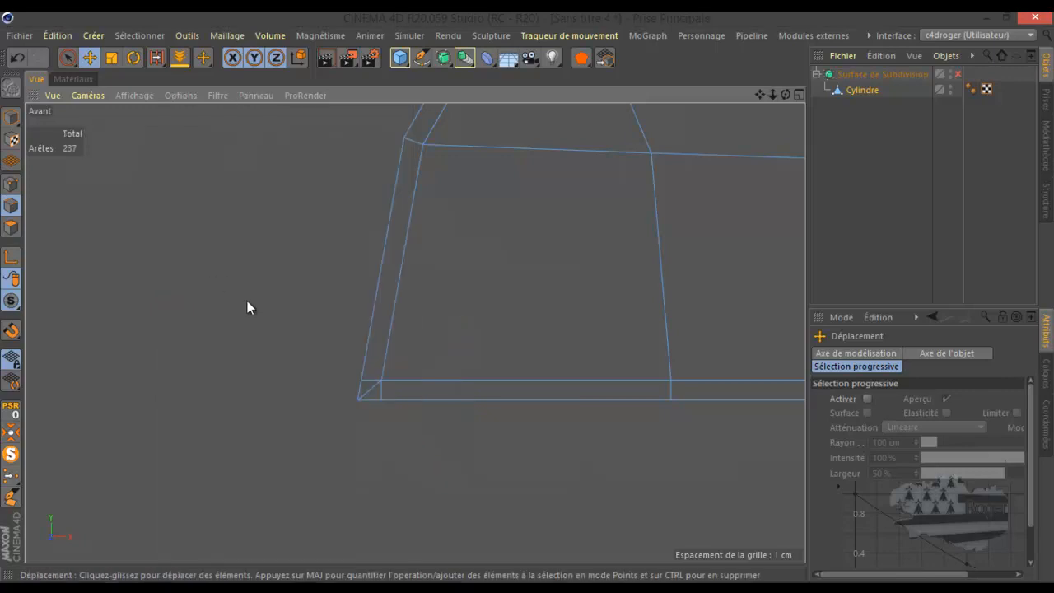
click(370, 388)
right_click(191, 303)
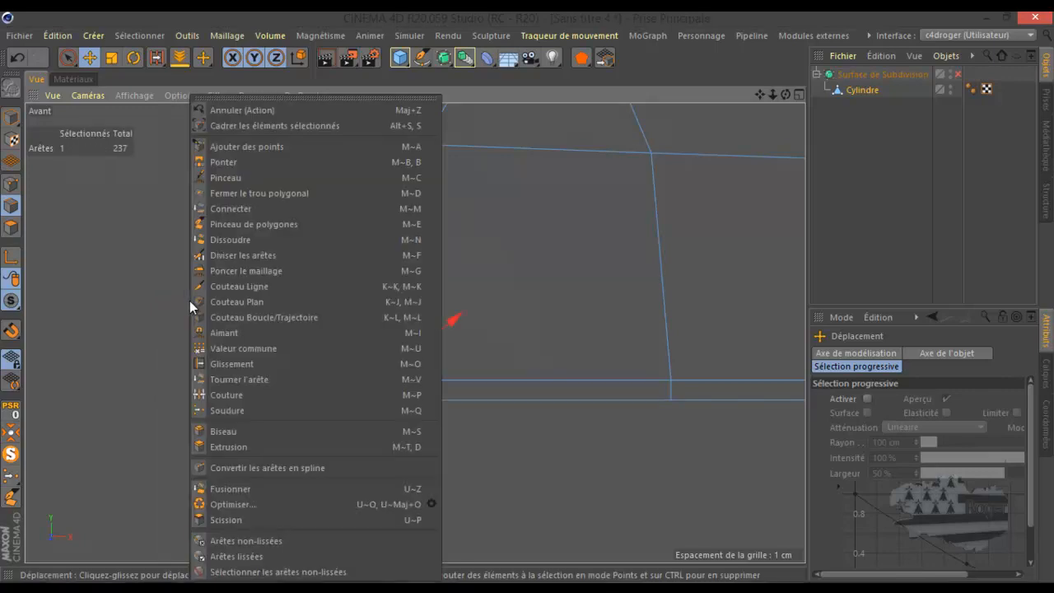
click(230, 239)
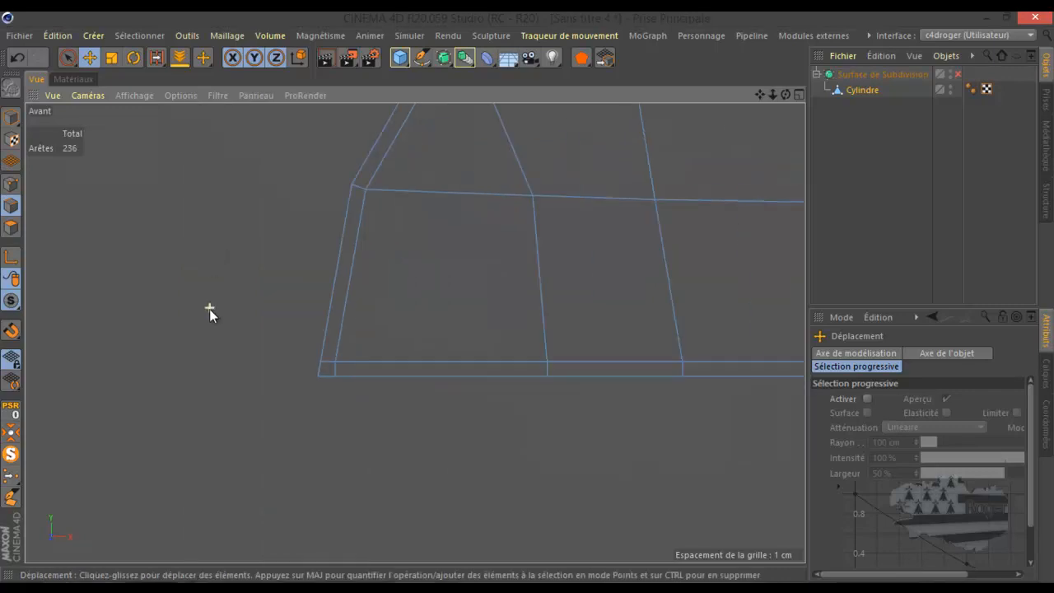
Step: In the front view, line-cut vertically from the narrow tip's lower inset corner down past the bottom edge
middle_click(210, 308)
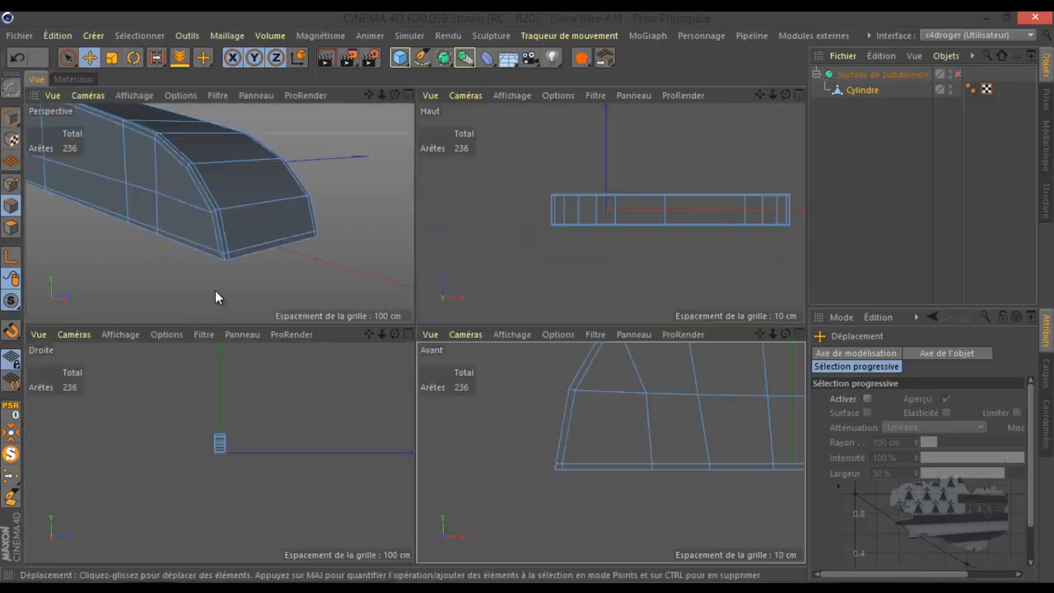
alt+right_drag(238, 289, 351, 278)
drag(395, 94, 410, 285)
alt+right_drag(359, 188, 362, 211)
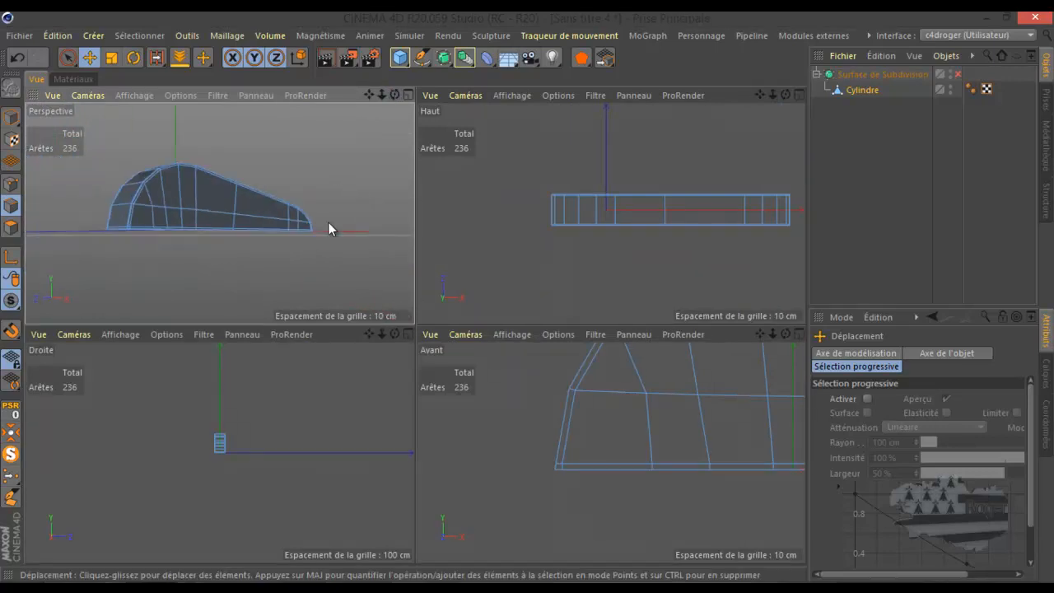
scroll(114, 224, up, 5)
scroll(188, 261, up, 2)
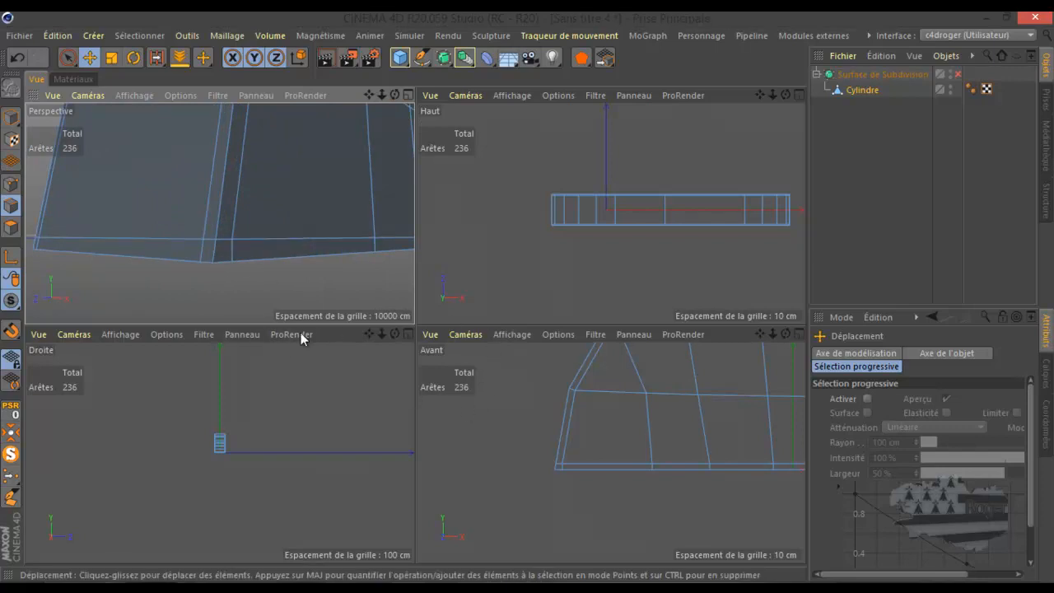
middle_click(527, 441)
scroll(411, 425, down, 6)
scroll(674, 390, up, 6)
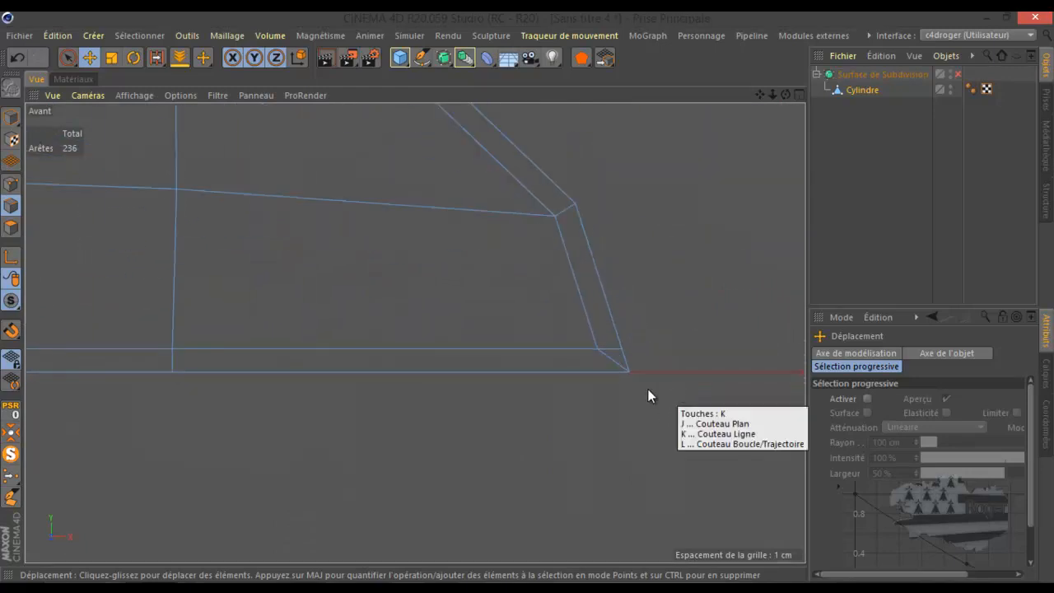
key(k)
click(599, 349)
click(598, 392)
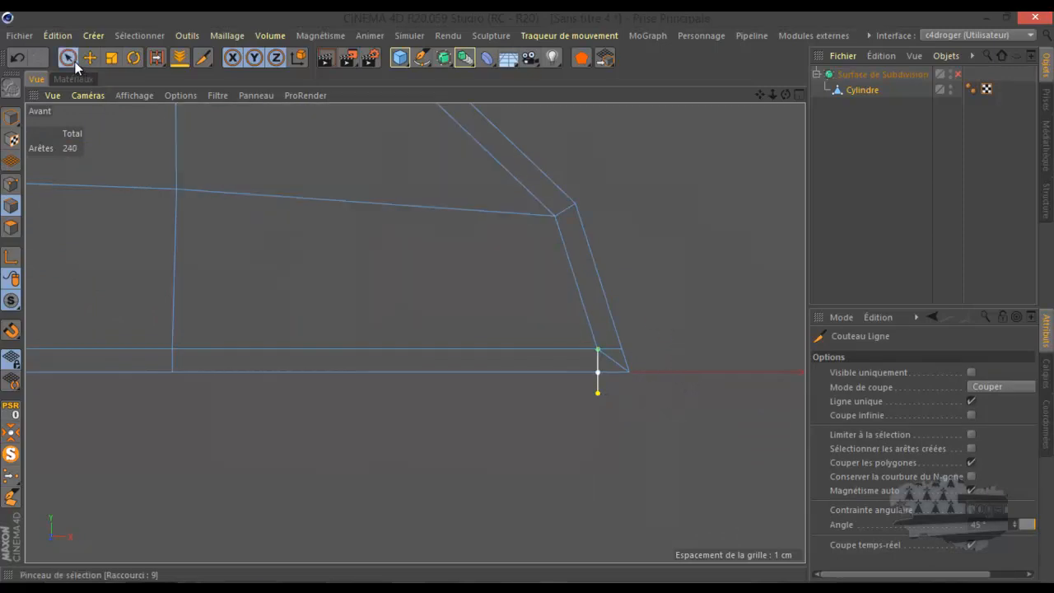
Step: Select the diagonal edges at the narrow tip's lower corner on both sides and dissolve them
click(73, 61)
click(612, 361)
right_click(675, 274)
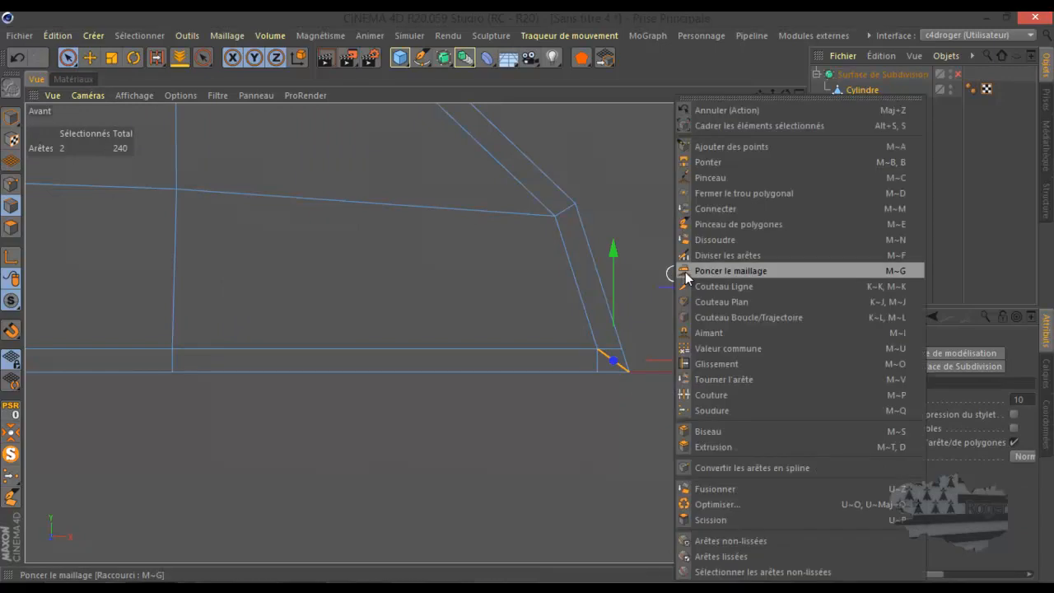
click(708, 240)
Step: Turn on the Subdivision Surface in the perspective view and examine the smoothed shape around its lower corners and both ends
scroll(683, 348, down, 2)
scroll(682, 347, down, 2)
middle_click(486, 377)
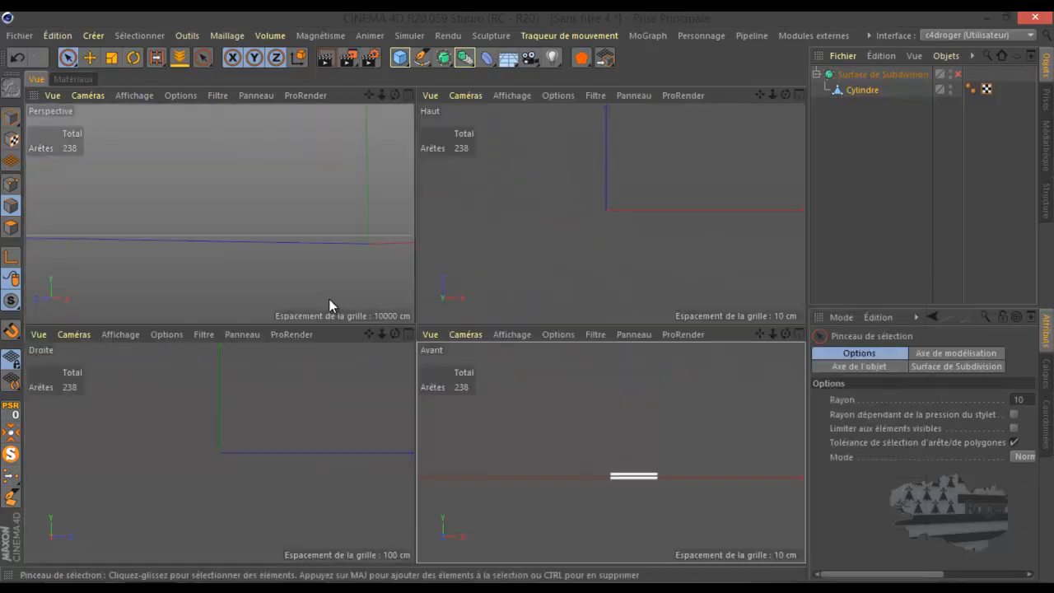
middle_click(313, 296)
scroll(249, 309, down, 5)
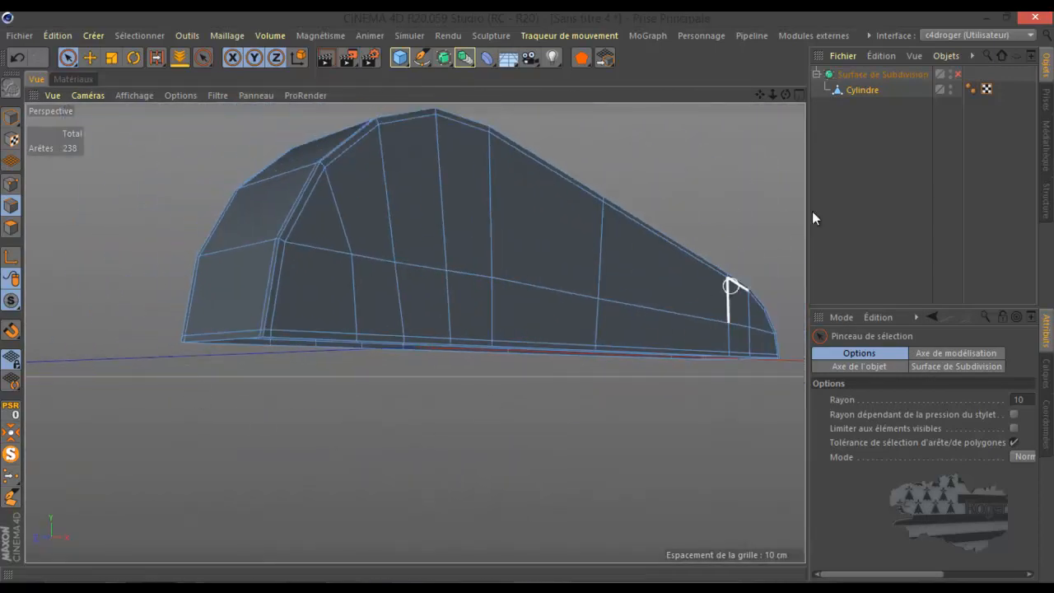
click(956, 74)
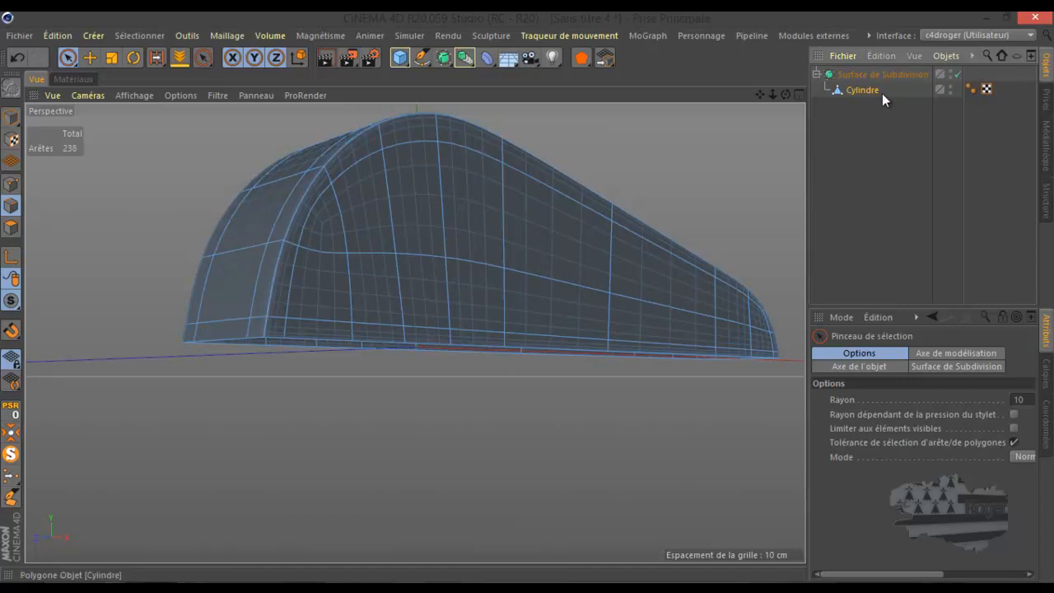
scroll(355, 408, down, 4)
drag(786, 95, 527, 295)
alt+drag(423, 304, 211, 370)
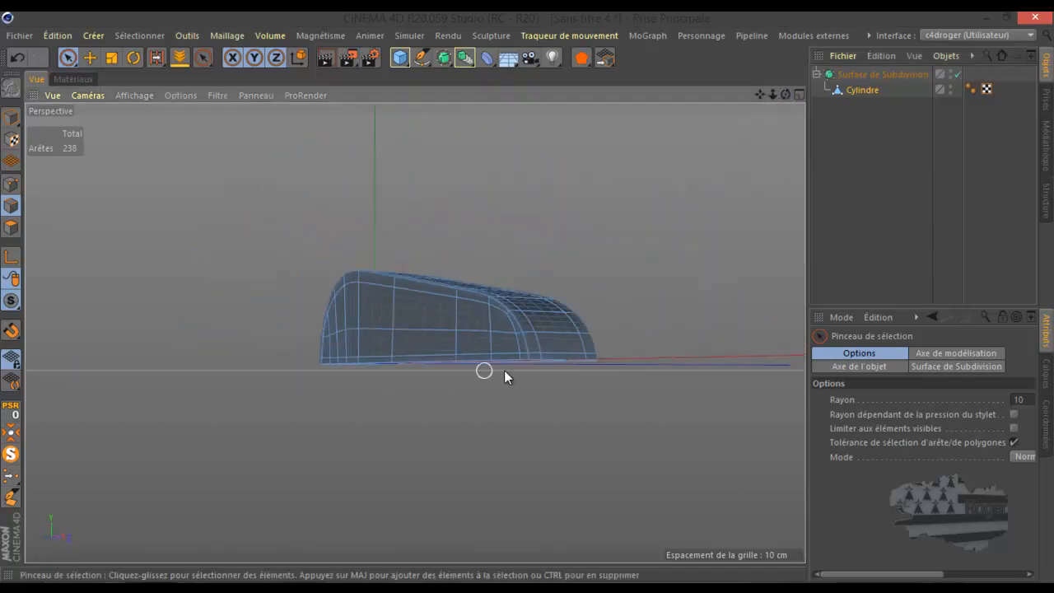
scroll(565, 360, up, 6)
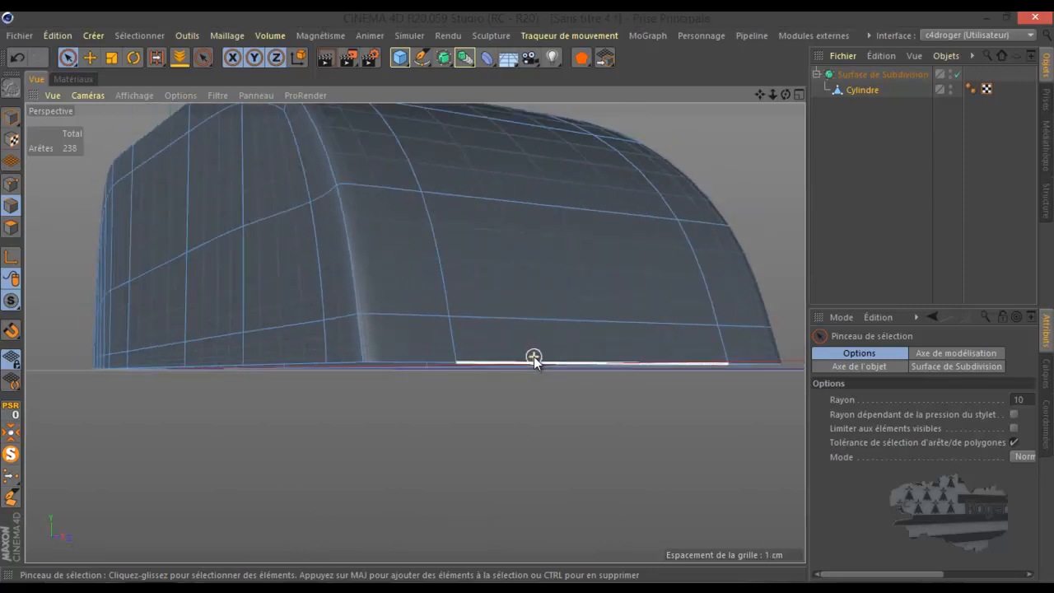
scroll(534, 363, down, 10)
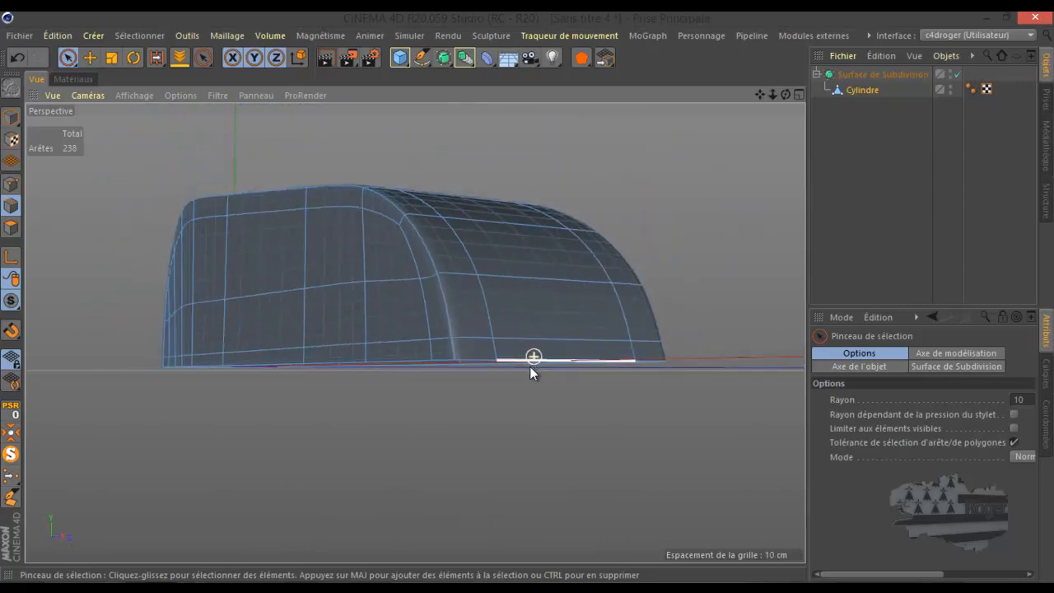
Step: Turn off the Subdivision Surface and add a new cylinder primitive, viewed from the front
click(885, 75)
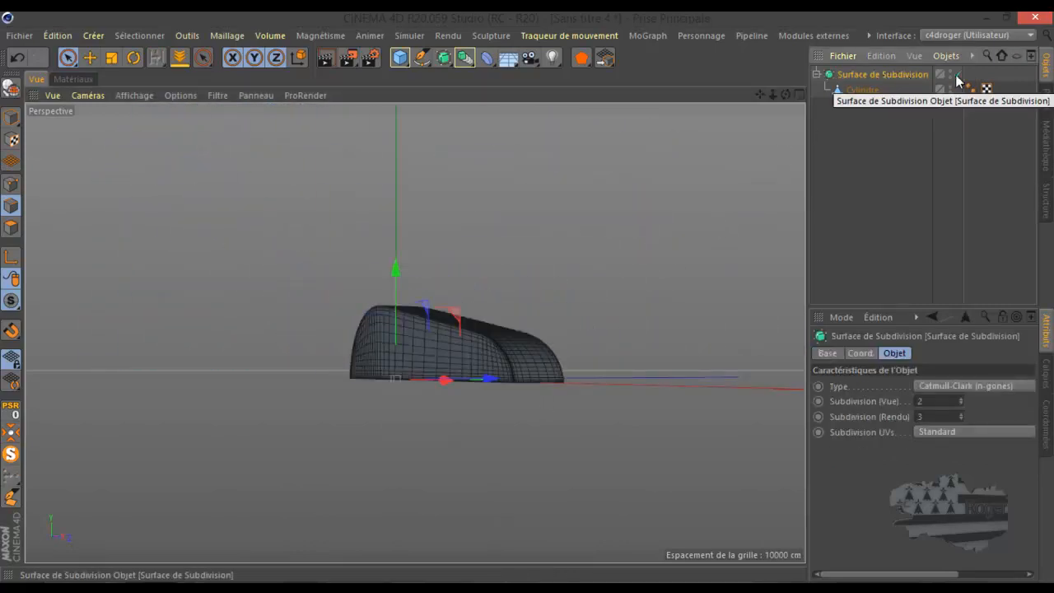
click(955, 75)
click(862, 91)
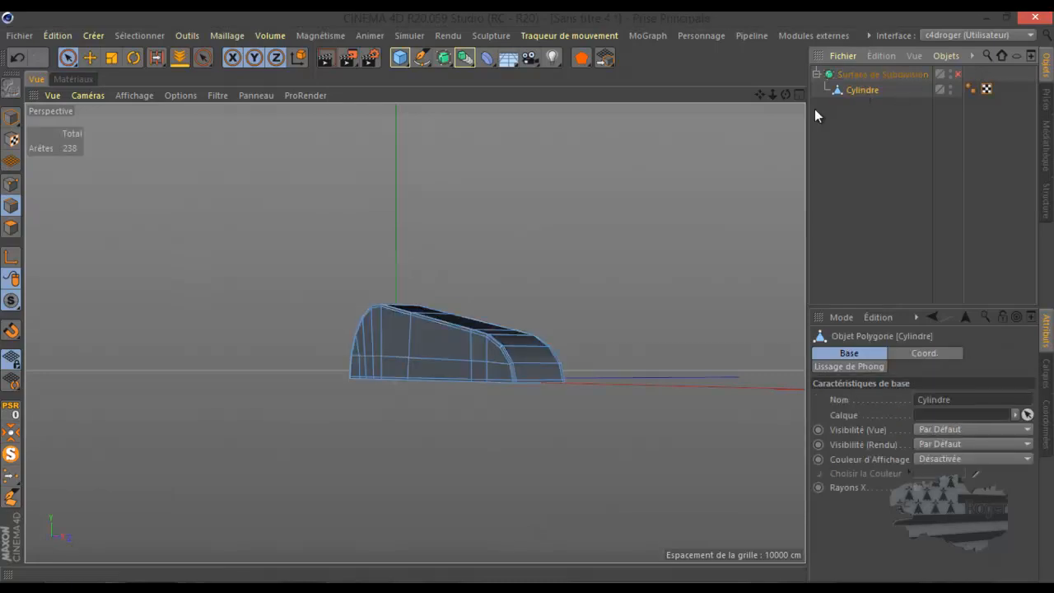
middle_click(561, 247)
middle_click(530, 272)
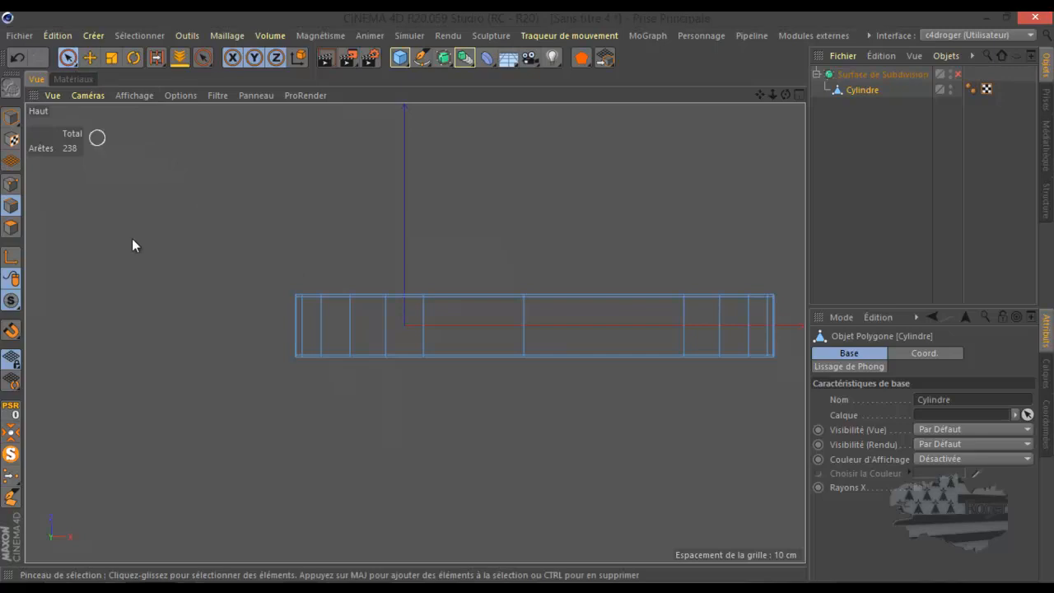
middle_click(236, 353)
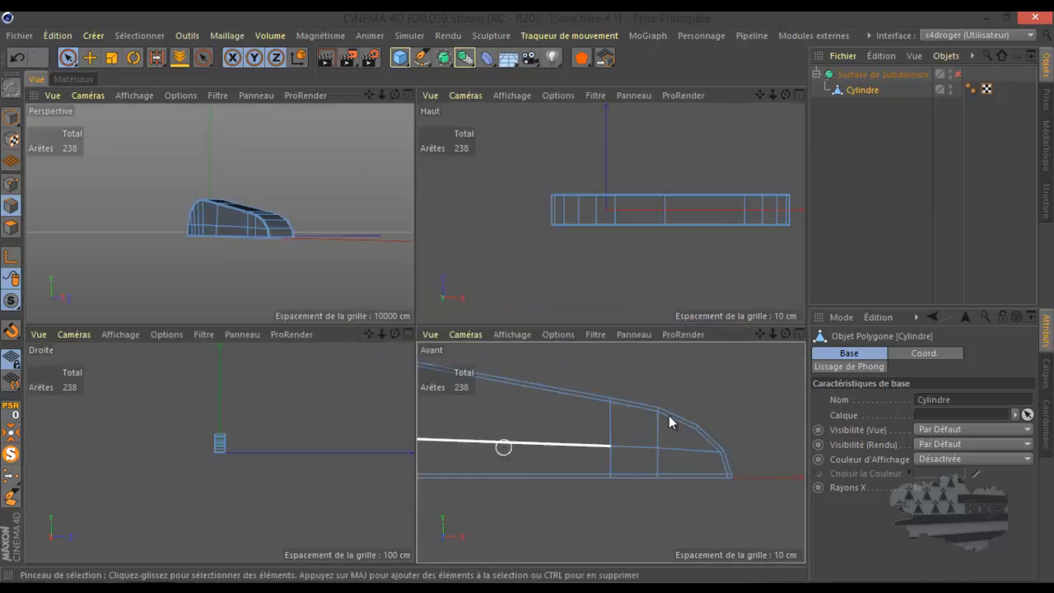
middle_click(668, 415)
scroll(668, 415, down, 5)
scroll(540, 388, up, 5)
drag(395, 62, 746, 98)
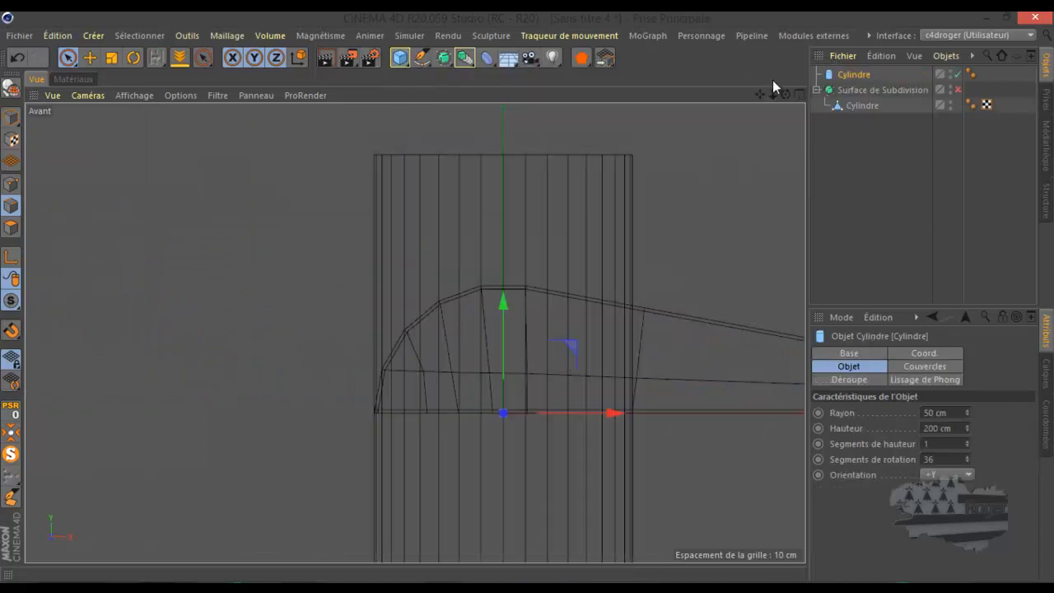
Step: Set the new cylinder's orientation to -Z and its rotation segments to 18
click(939, 472)
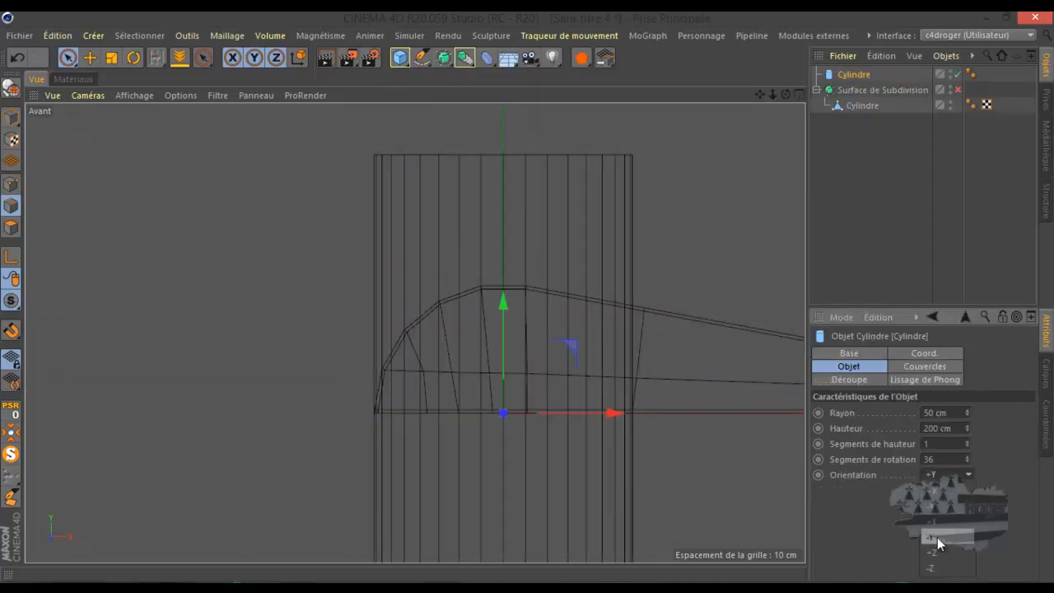
click(937, 568)
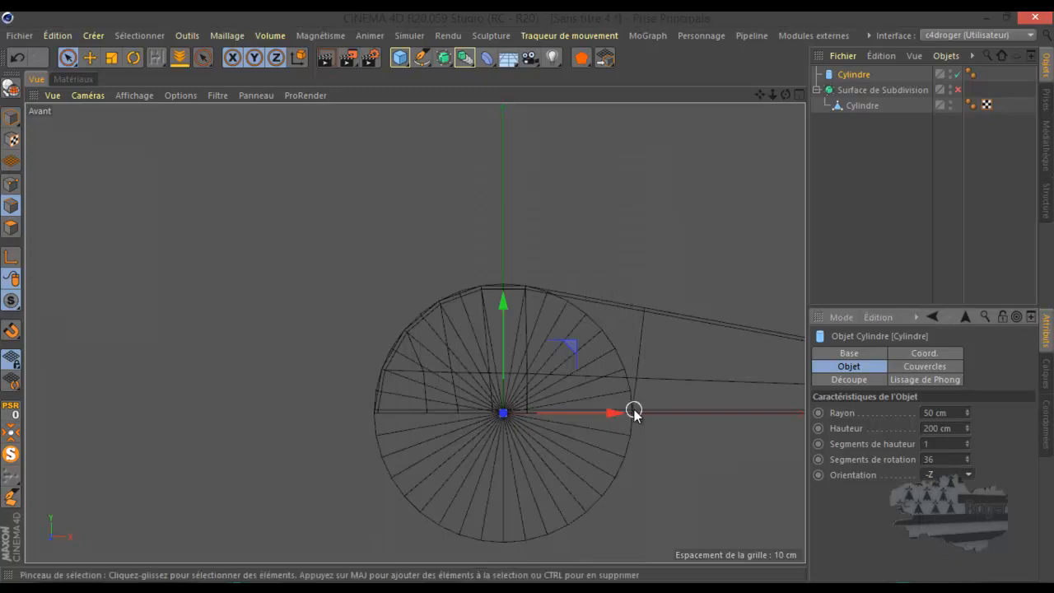
click(952, 461)
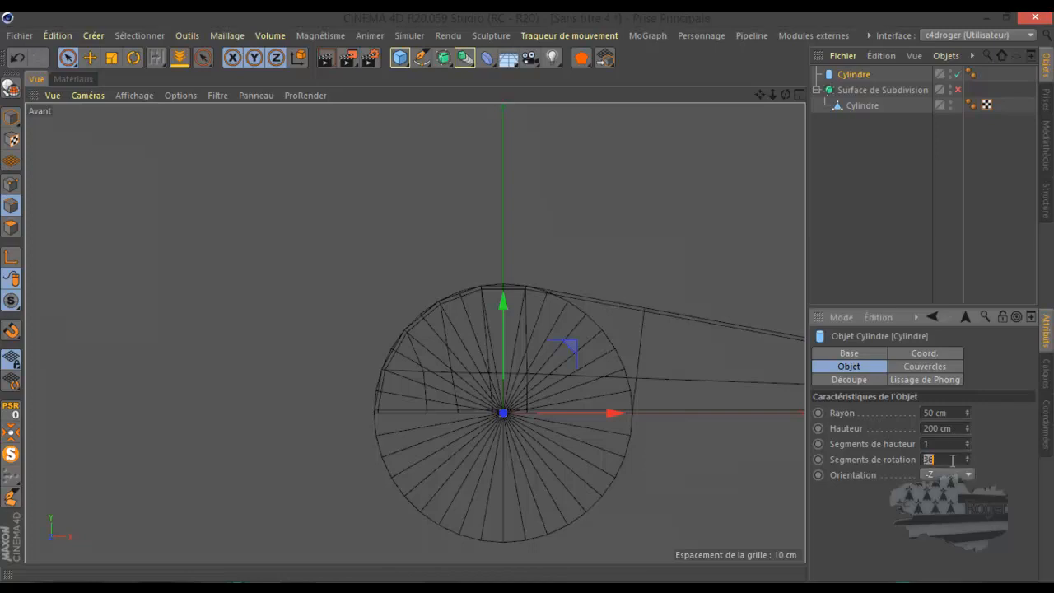
key(Return)
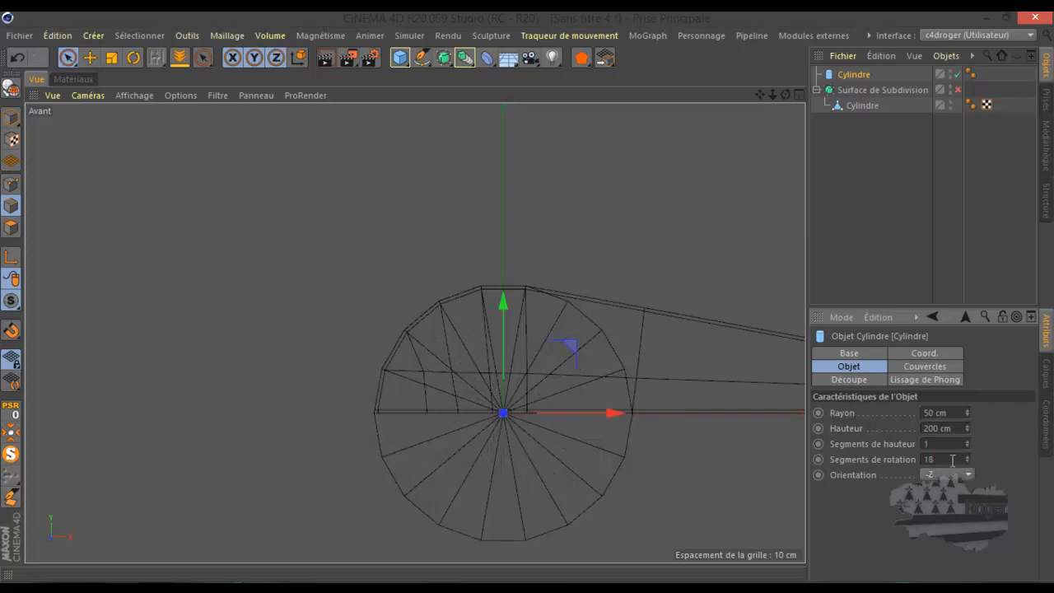
Step: In the top view, reduce the new cylinder's height to 18 cm
middle_click(330, 322)
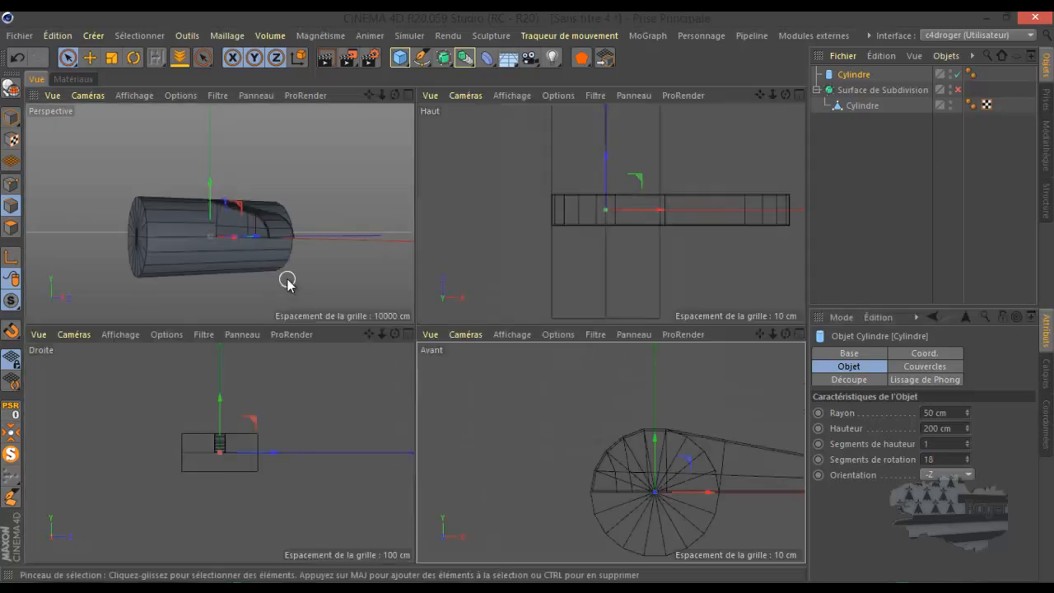
middle_click(480, 272)
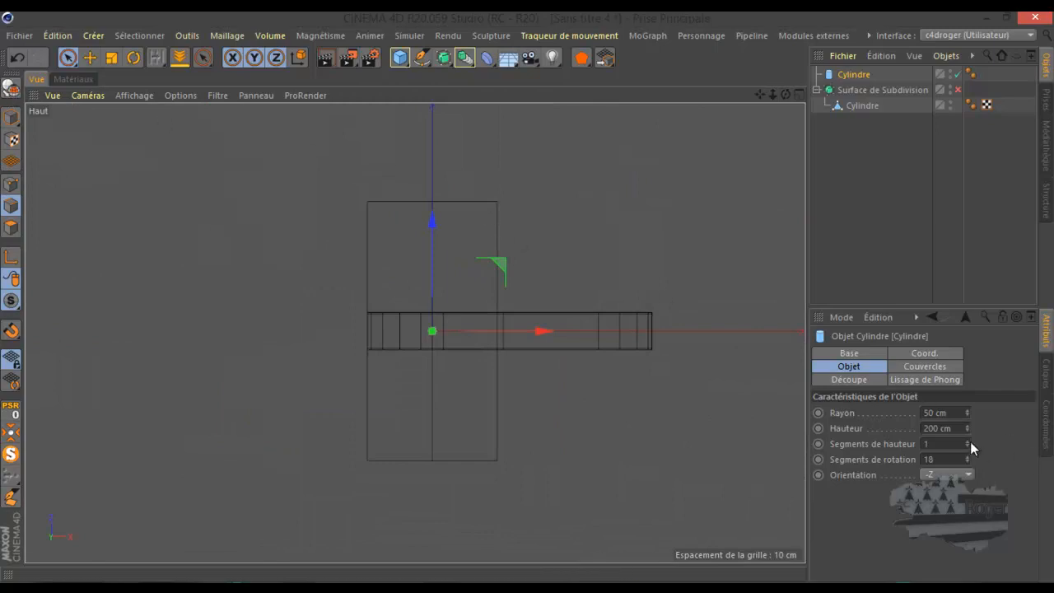
drag(968, 431, 971, 443)
drag(969, 460, 967, 430)
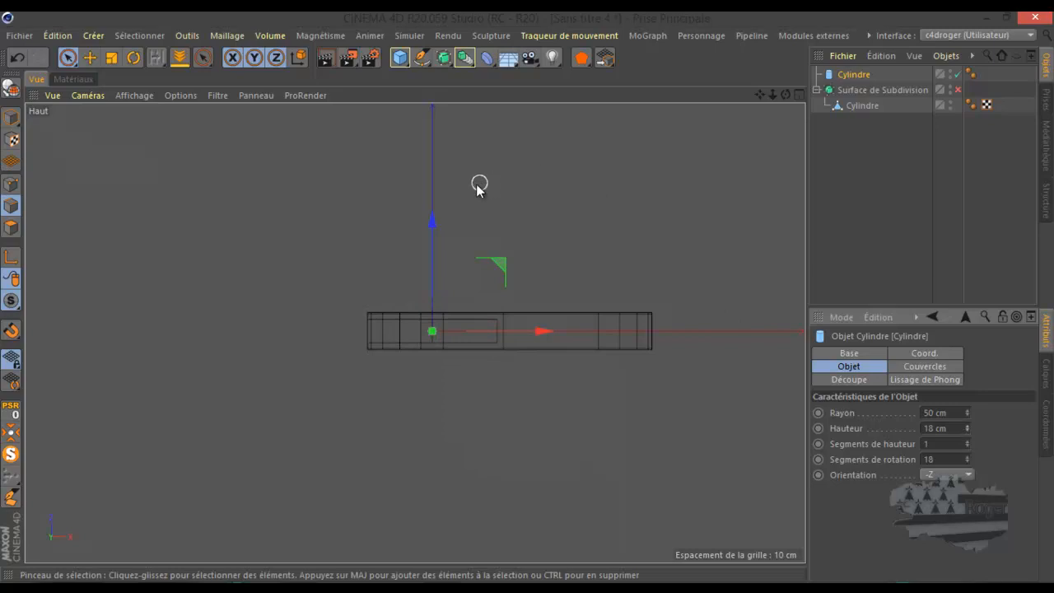
Step: Move the new cylinder along the Z axis in the top view until it sits just beside the tapered shape
drag(434, 219, 438, 187)
scroll(419, 311, up, 3)
scroll(447, 329, up, 1)
drag(486, 138, 486, 143)
middle_click(390, 212)
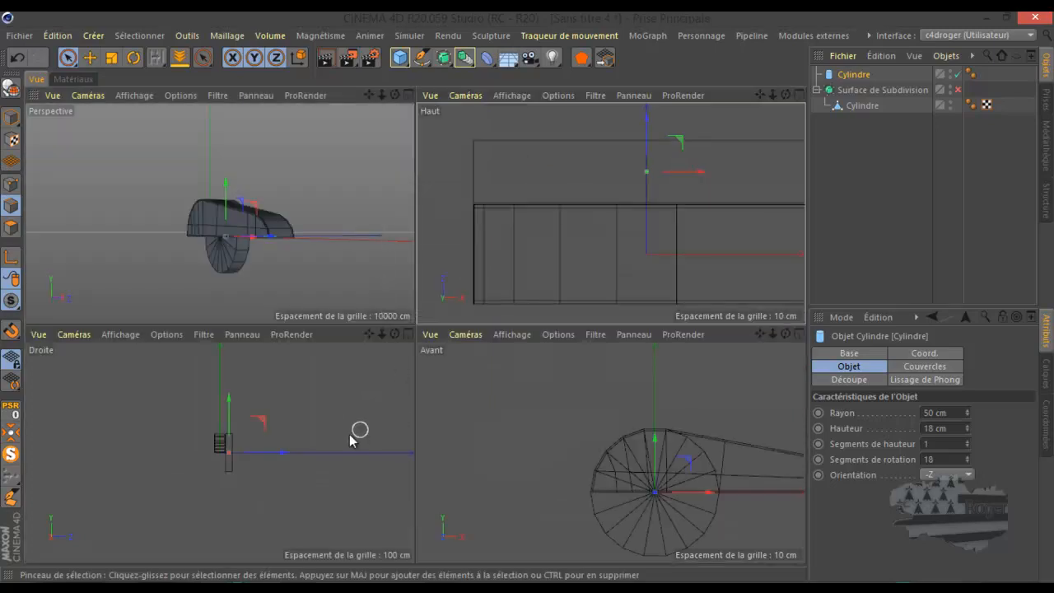
Step: Make the new cylinder editable and delete all points of its lower half, selected with a rectangle in the front view
middle_click(466, 434)
click(9, 86)
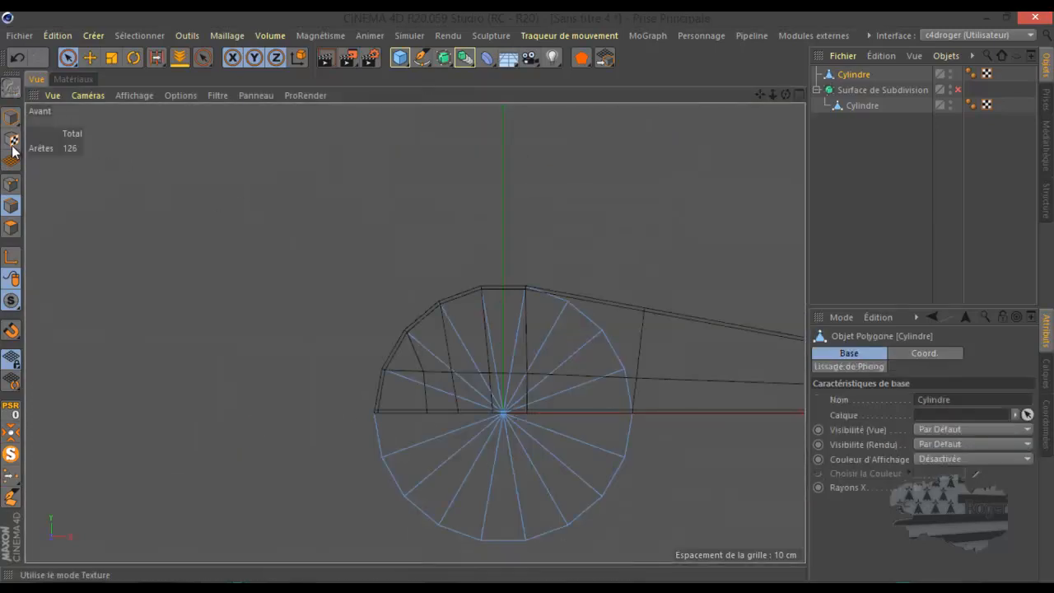
drag(68, 59, 123, 103)
scroll(225, 283, down, 3)
drag(259, 387, 619, 490)
key(Delete)
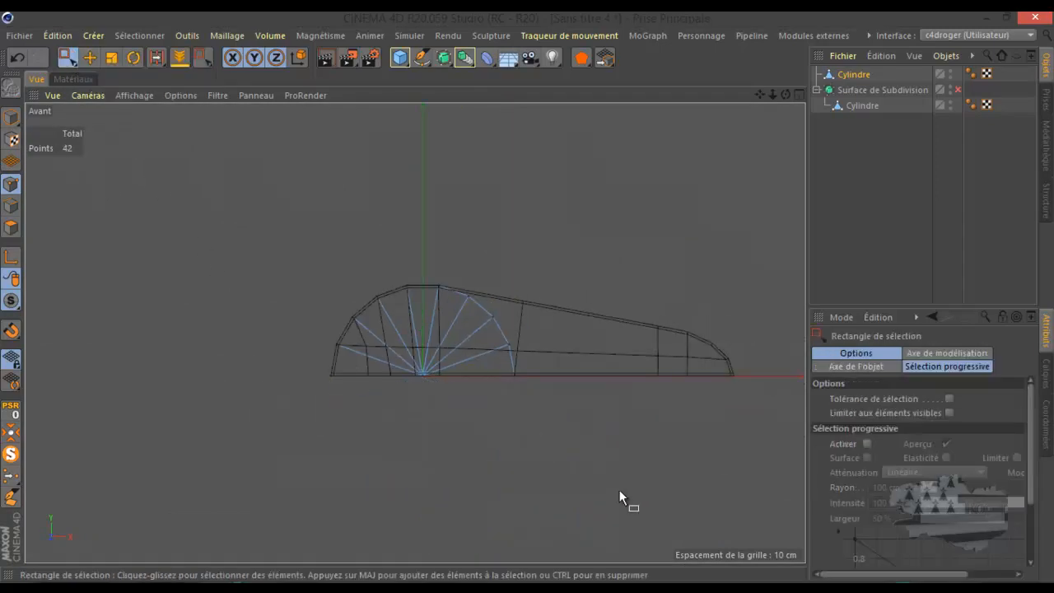
middle_click(366, 318)
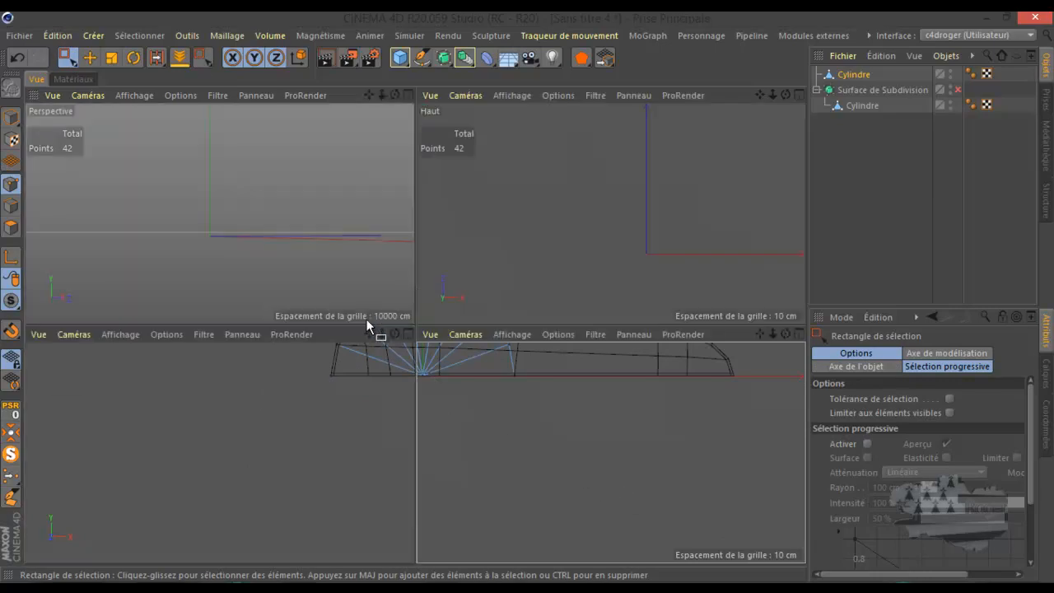
middle_click(336, 234)
drag(783, 94, 528, 295)
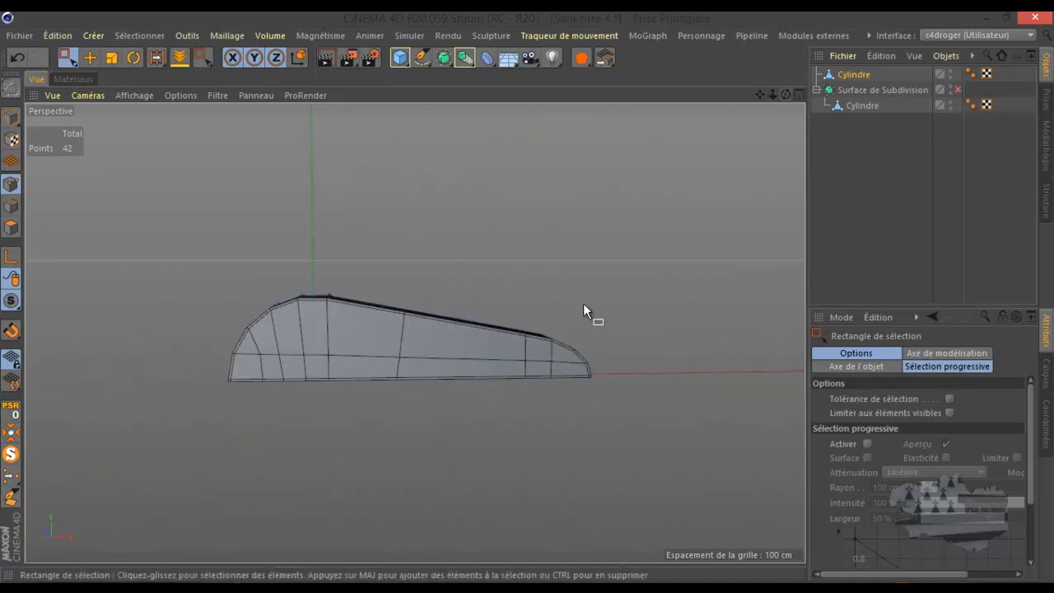
drag(786, 95, 680, 210)
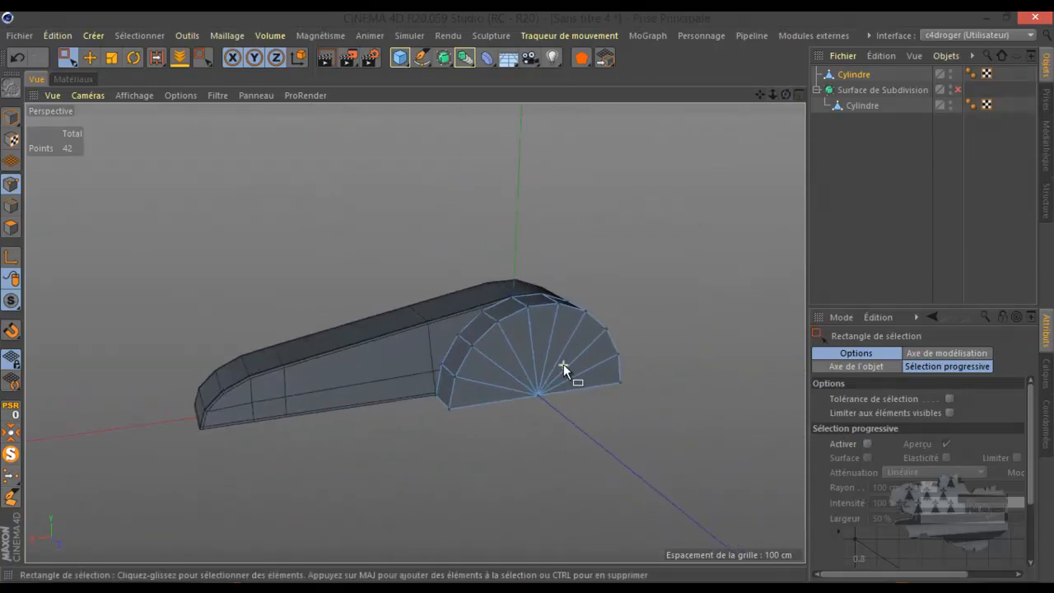
Step: Add a loop cut to the half-cylinder's front cap close to its curved rim, at an offset of 2.534%
scroll(563, 363, up, 4)
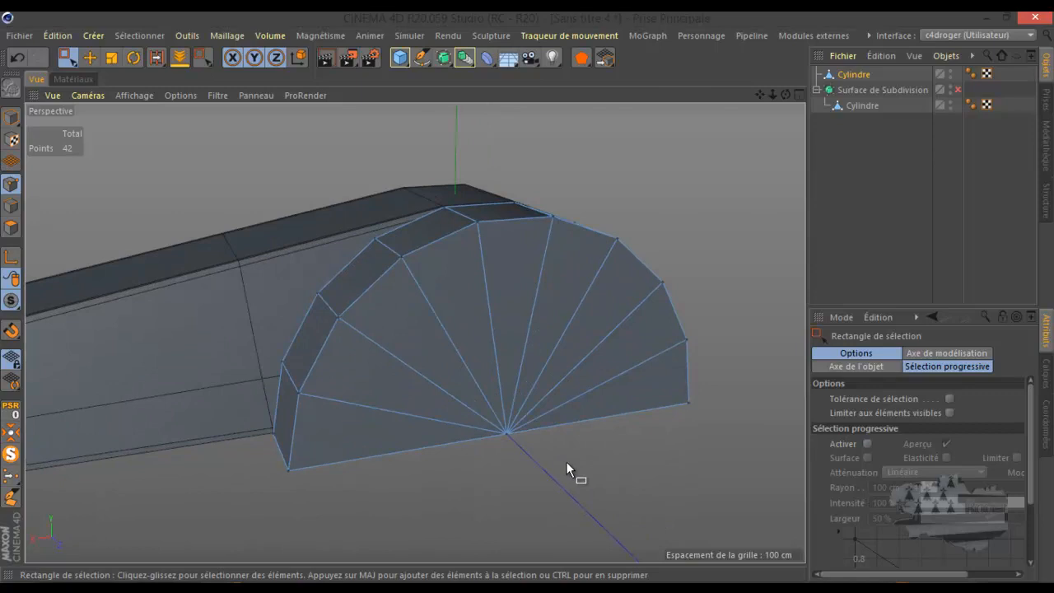
key(k)
key(l)
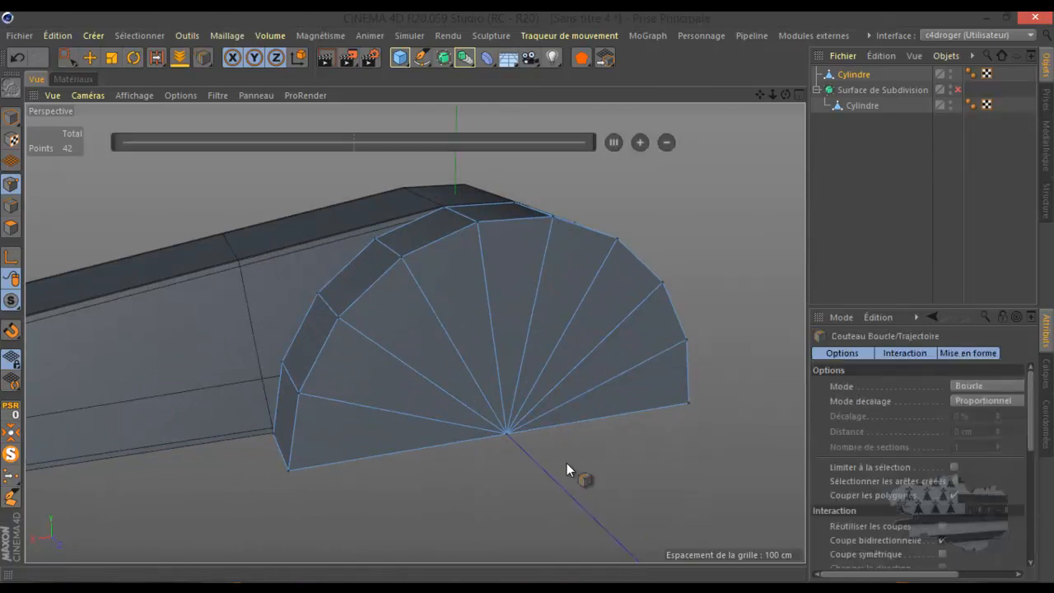
click(684, 403)
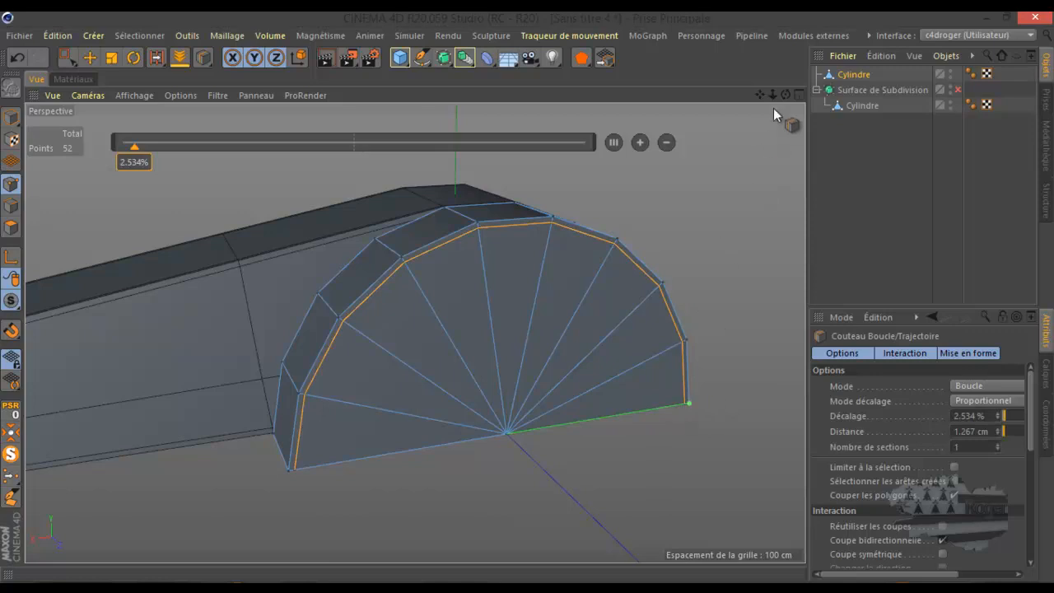
Step: Isolate the half-cylinder and add a loop cut to its opposite cap close to the curved rim, at an offset of 1.632%
drag(784, 94, 529, 294)
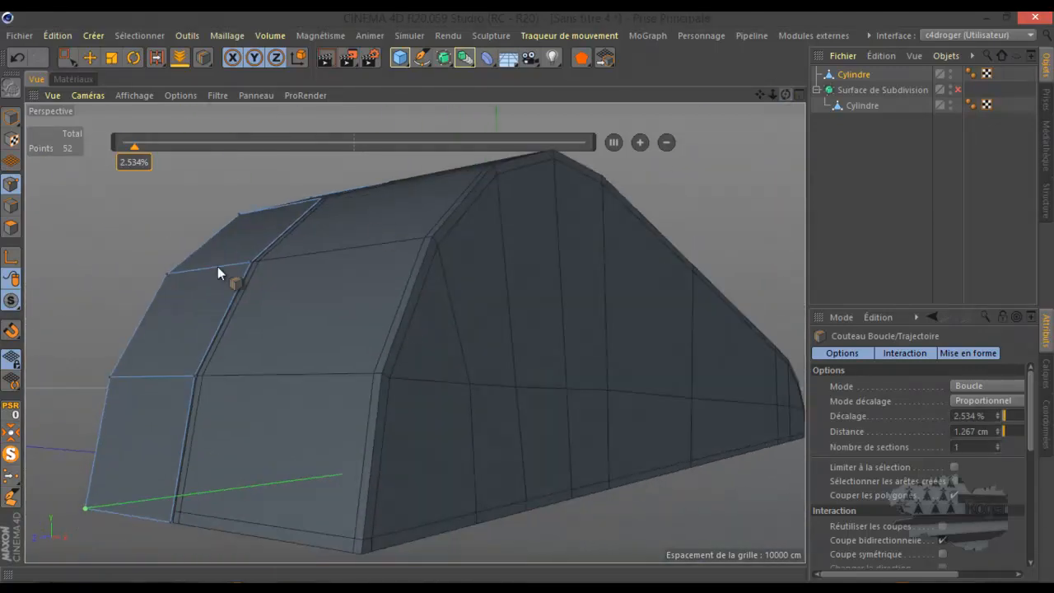
click(15, 428)
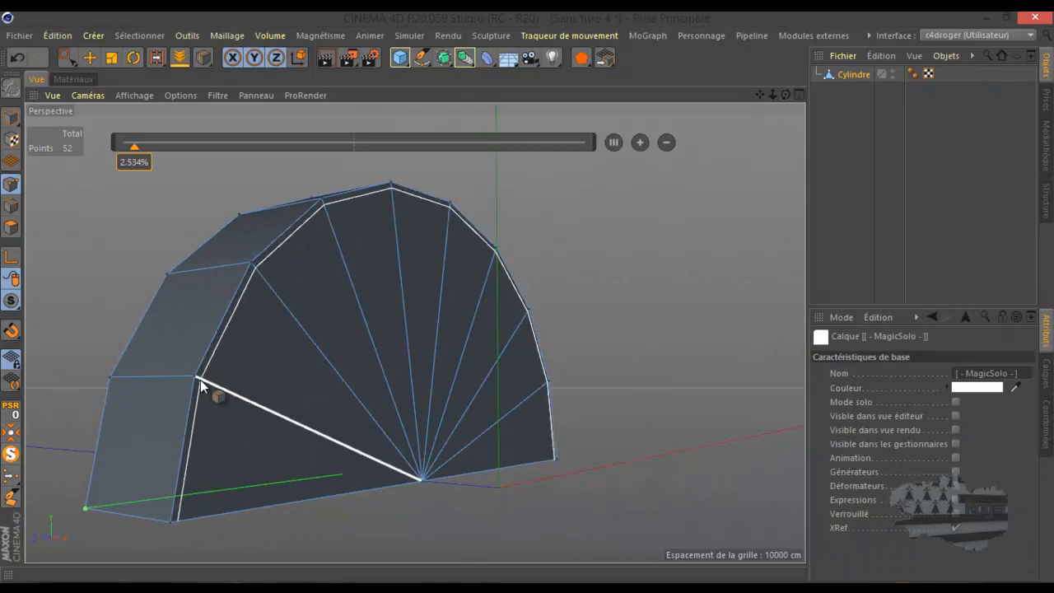
click(200, 380)
scroll(631, 260, down, 2)
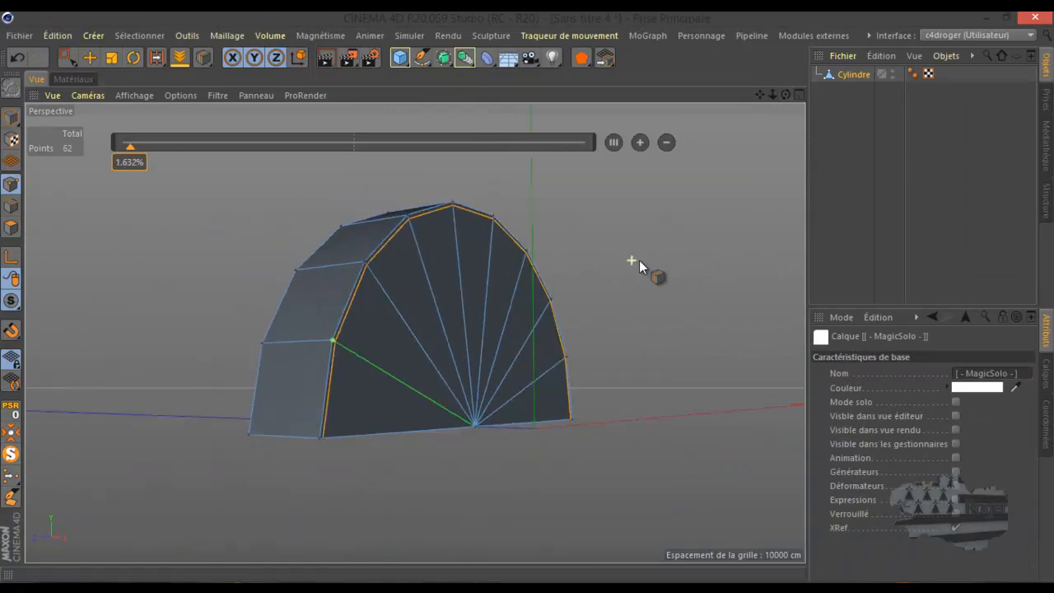
Step: Add a loop cut along each border of the half-cylinder's curved surface, at offsets of 97.541% and 97.966%
scroll(280, 452, up, 5)
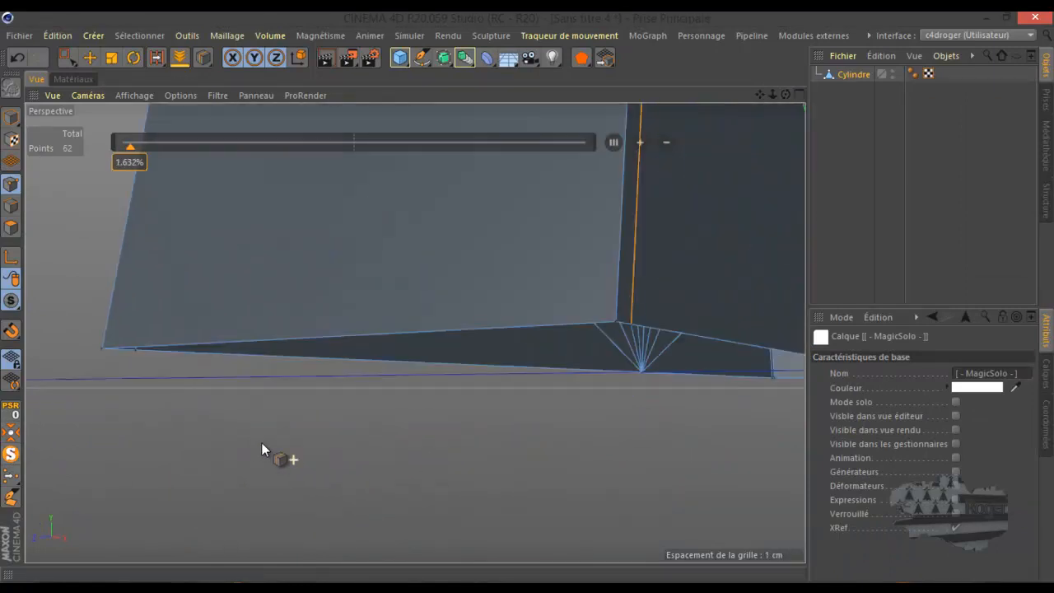
click(110, 343)
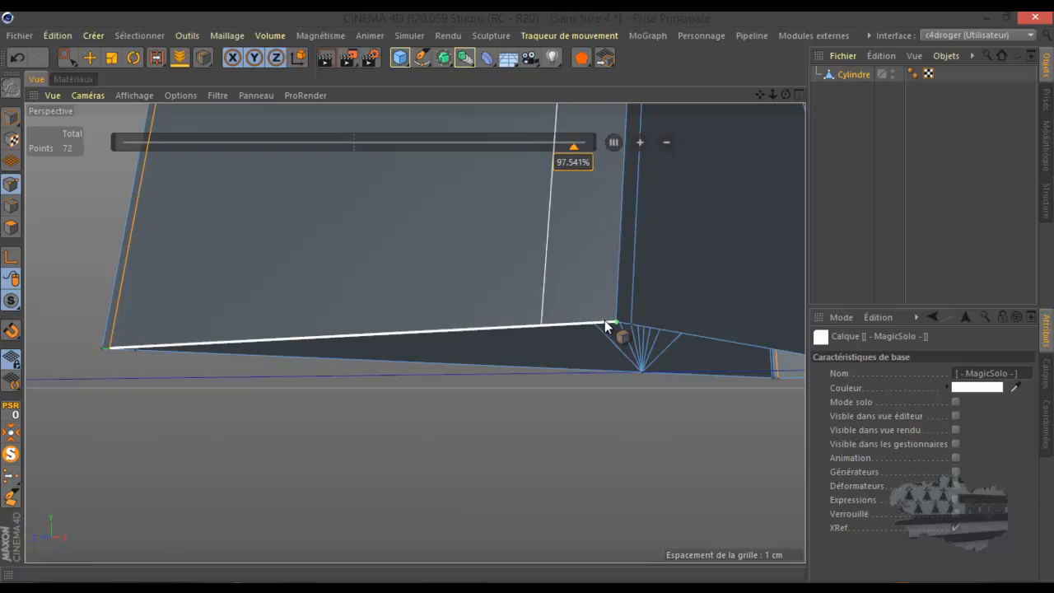
scroll(589, 445, down, 6)
scroll(583, 450, down, 2)
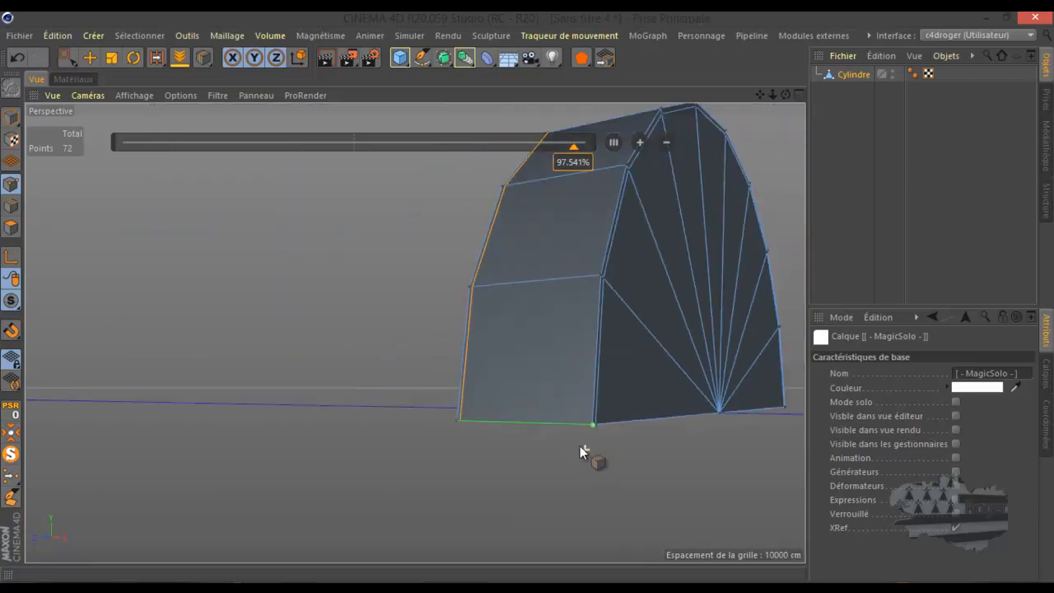
scroll(588, 299, up, 8)
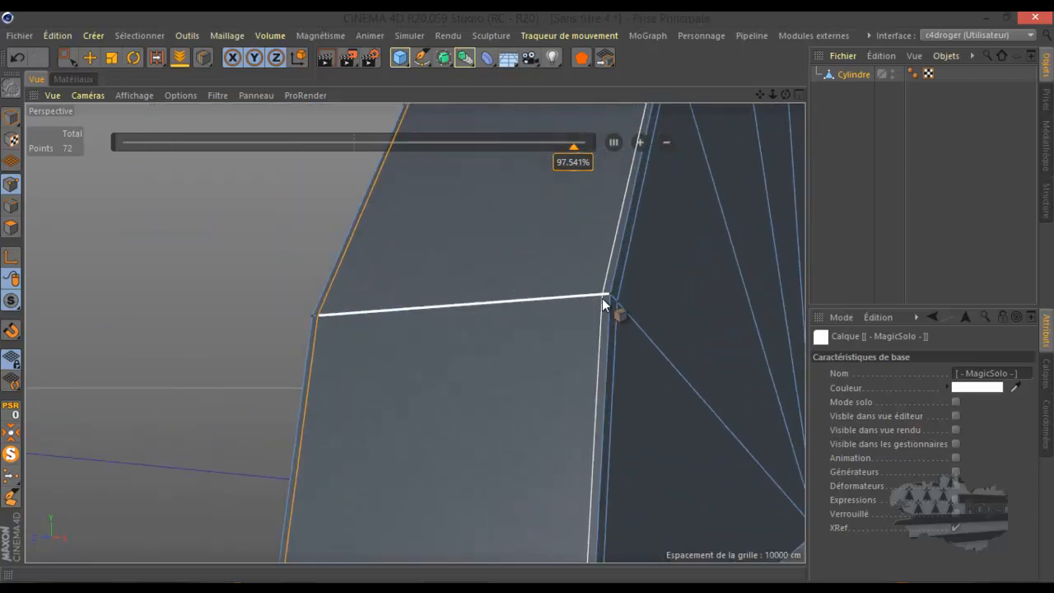
click(603, 297)
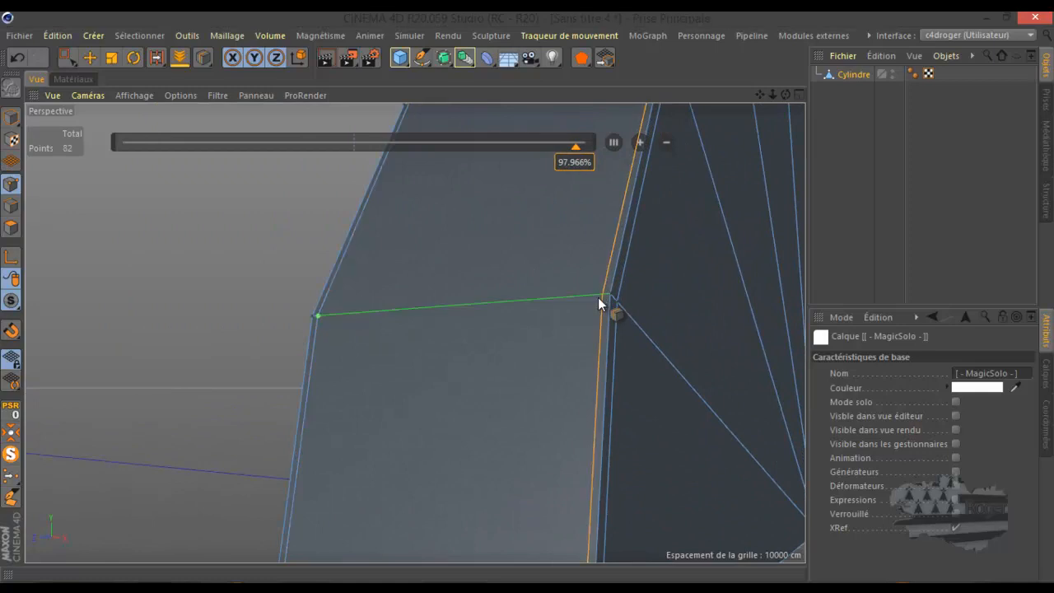
Step: Switch to edge mode and set up Loop Selection with boundary selection enabled (Sélectionner les délimitations) and loop search left off
scroll(475, 311, down, 5)
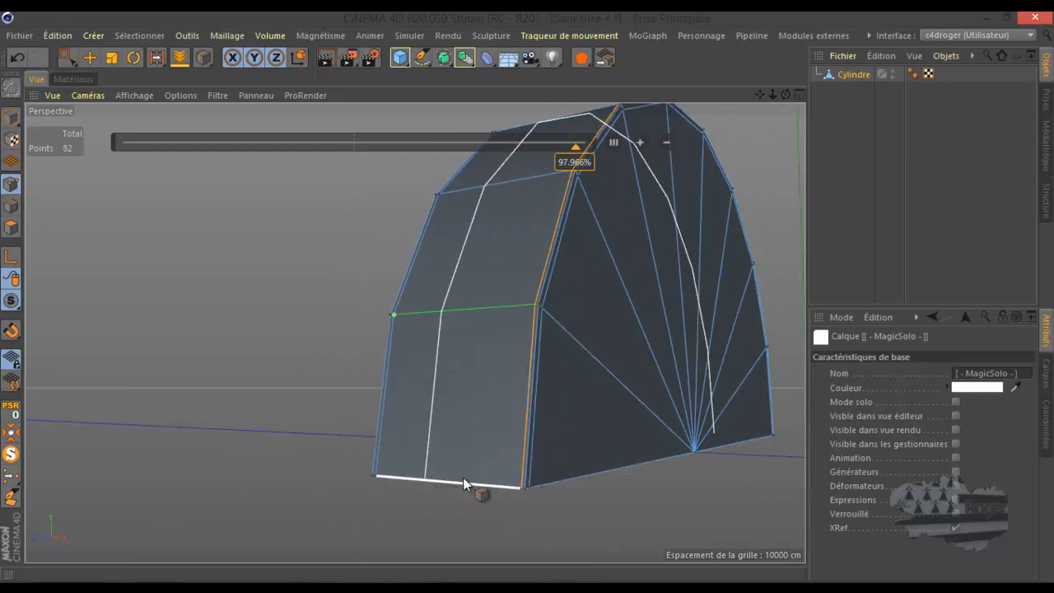
click(11, 206)
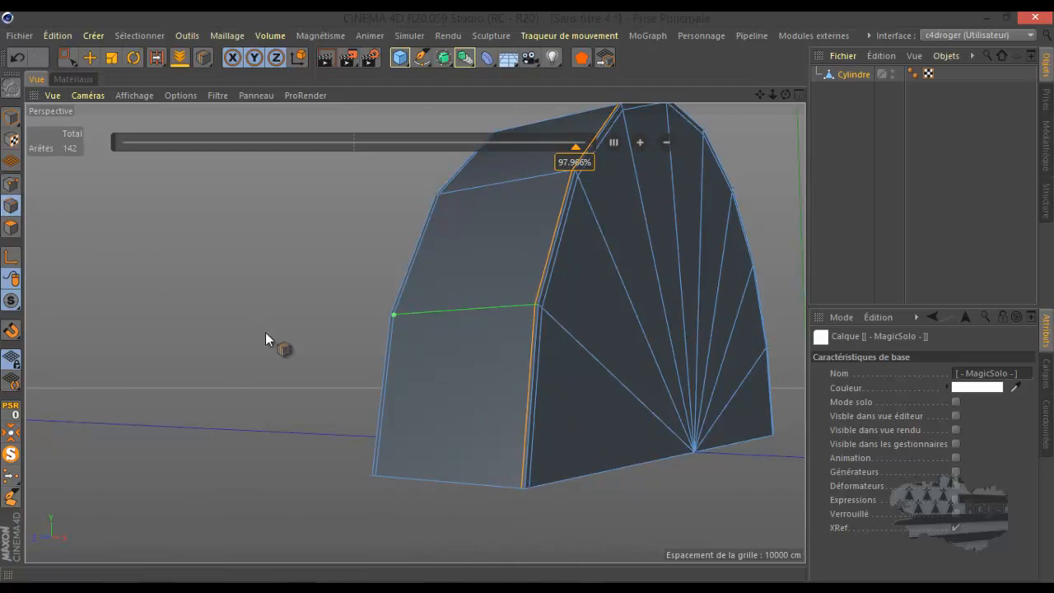
key(u)
key(l)
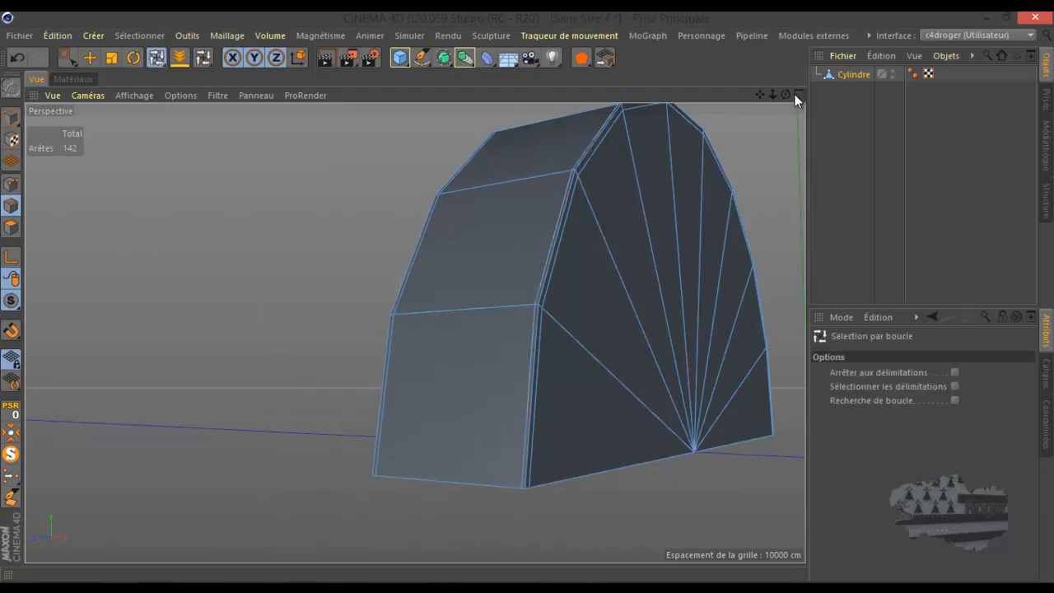
drag(784, 94, 670, 257)
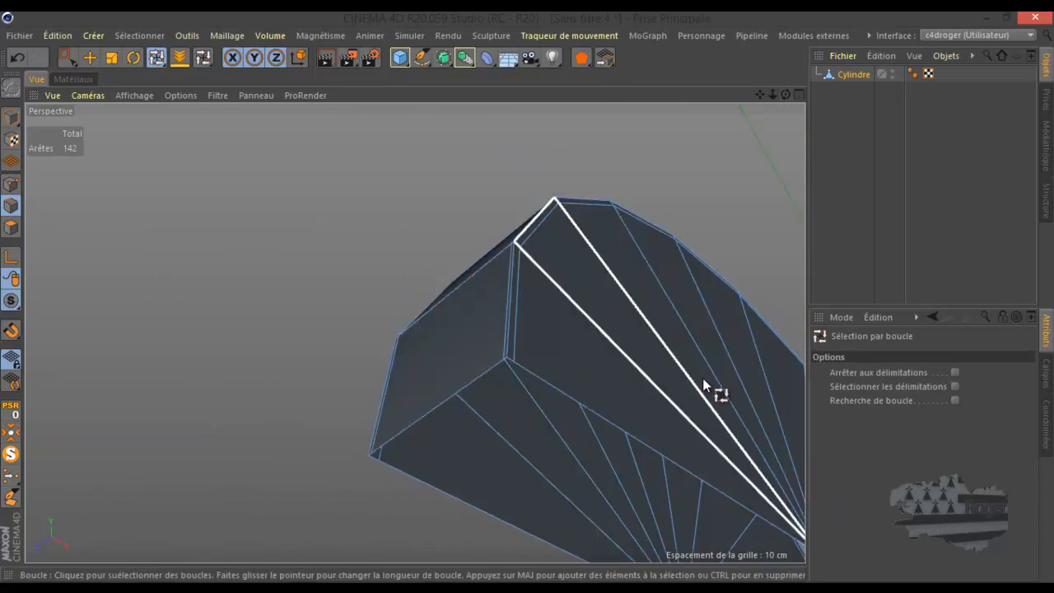
click(954, 400)
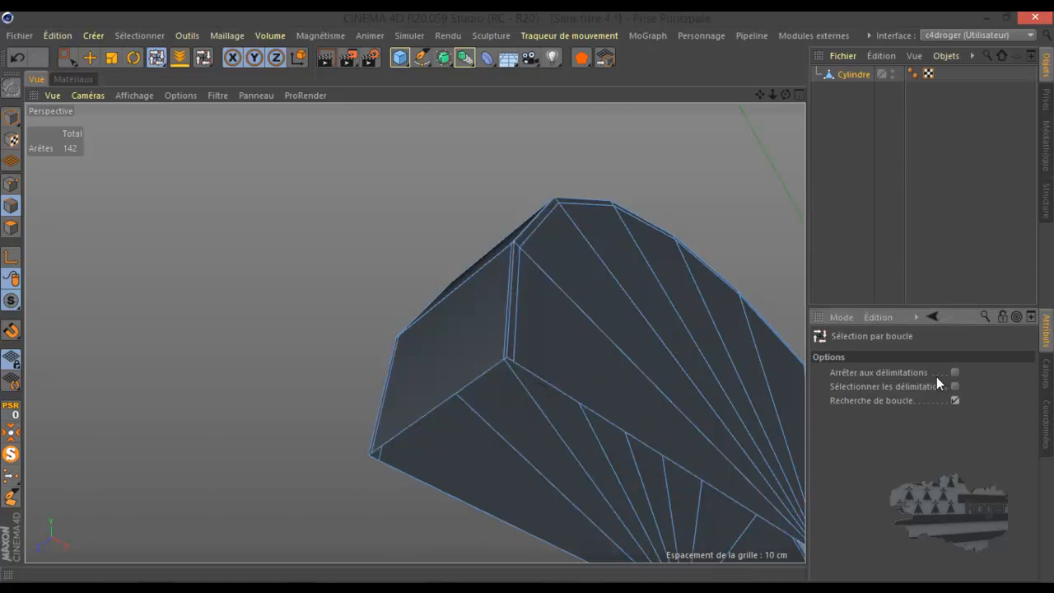
click(955, 386)
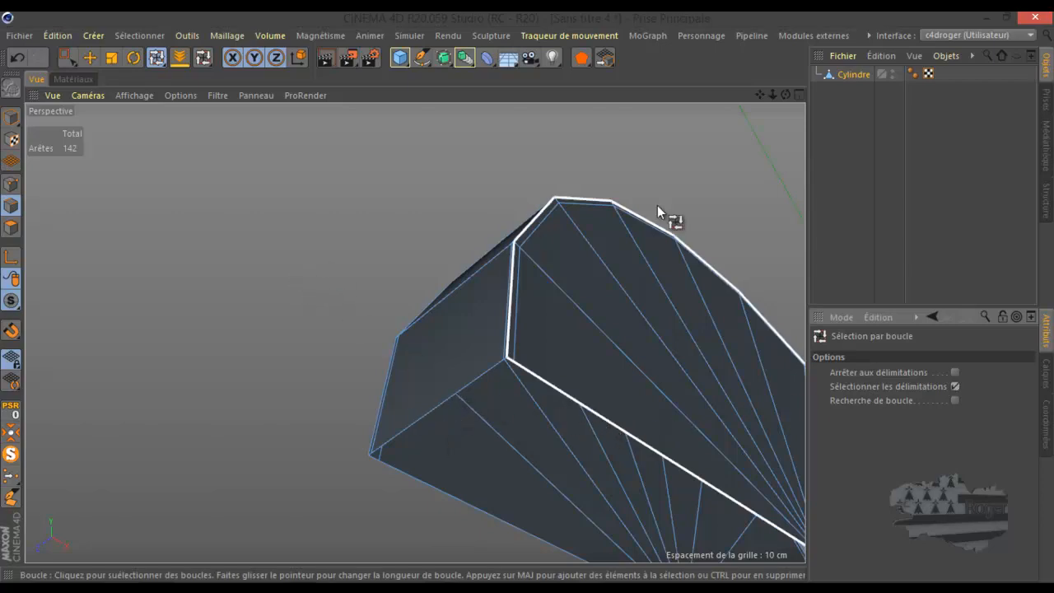
scroll(863, 191, down, 1)
scroll(197, 301, down, 3)
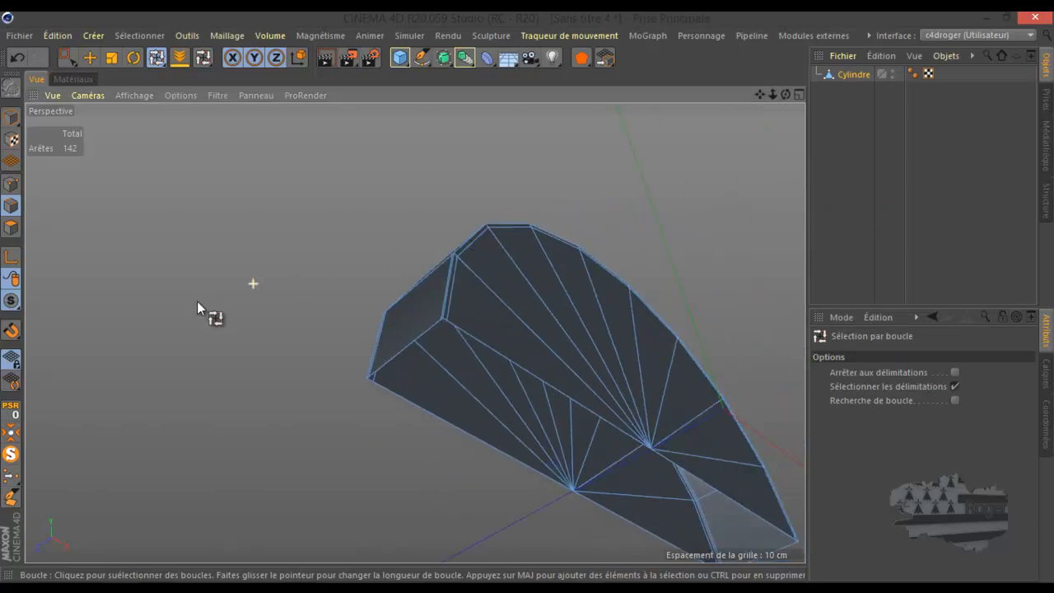
Step: Switch to point mode and optimize the half-cylinder's mesh to merge its duplicate points
right_click(186, 232)
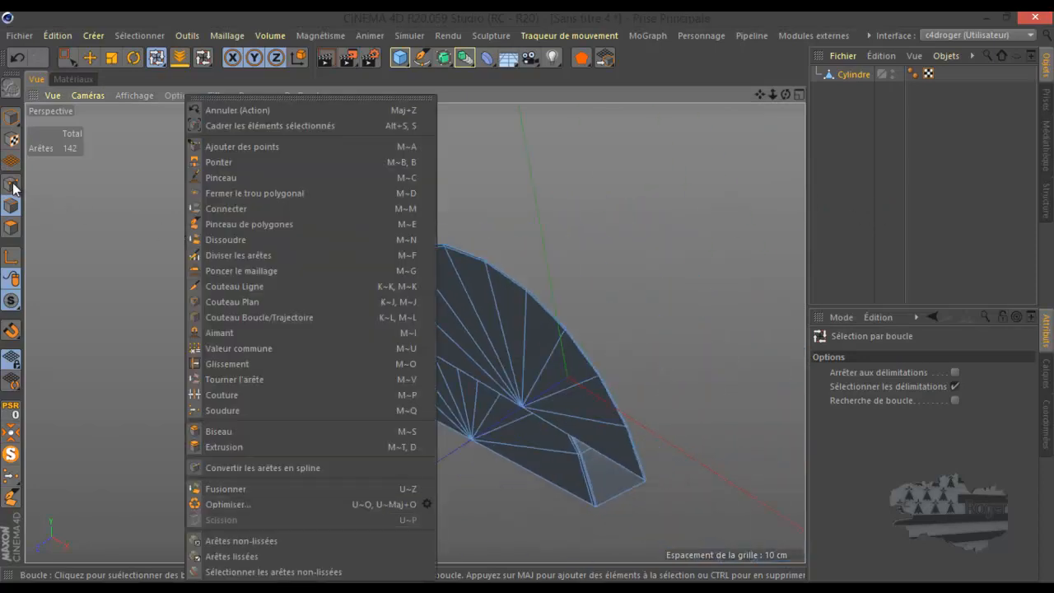
click(11, 185)
right_click(172, 188)
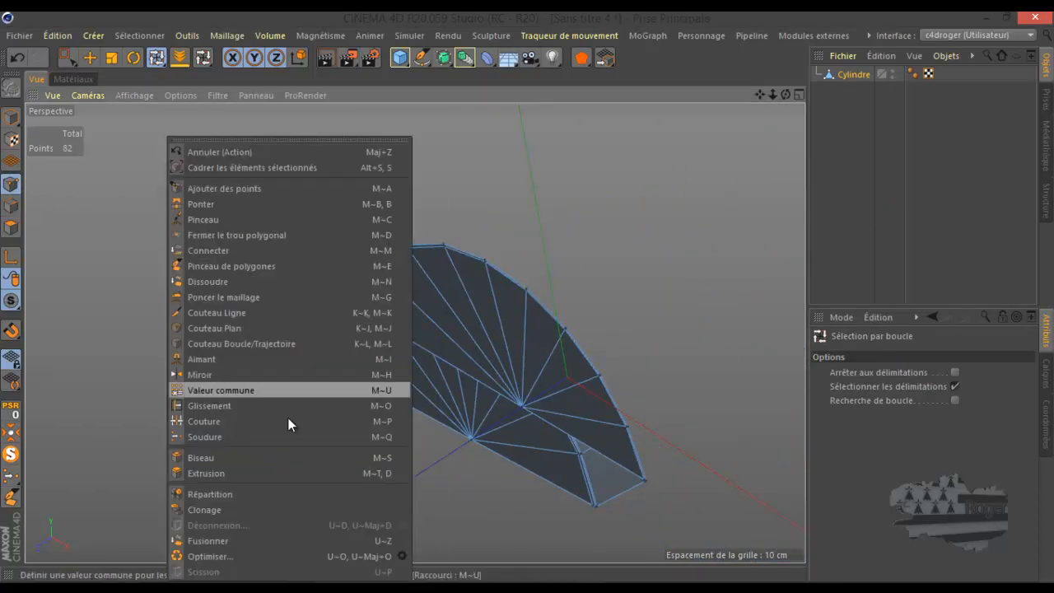
click(266, 555)
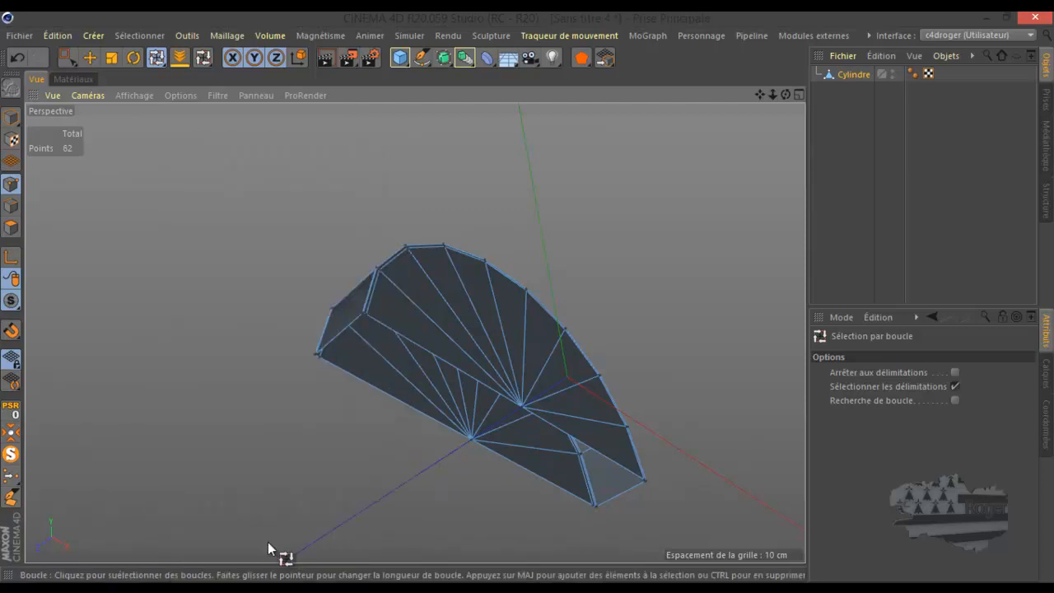
Step: Select the whole open boundary edge loop around the half-cylinder's underside in edge mode
click(346, 338)
scroll(524, 212, down, 1)
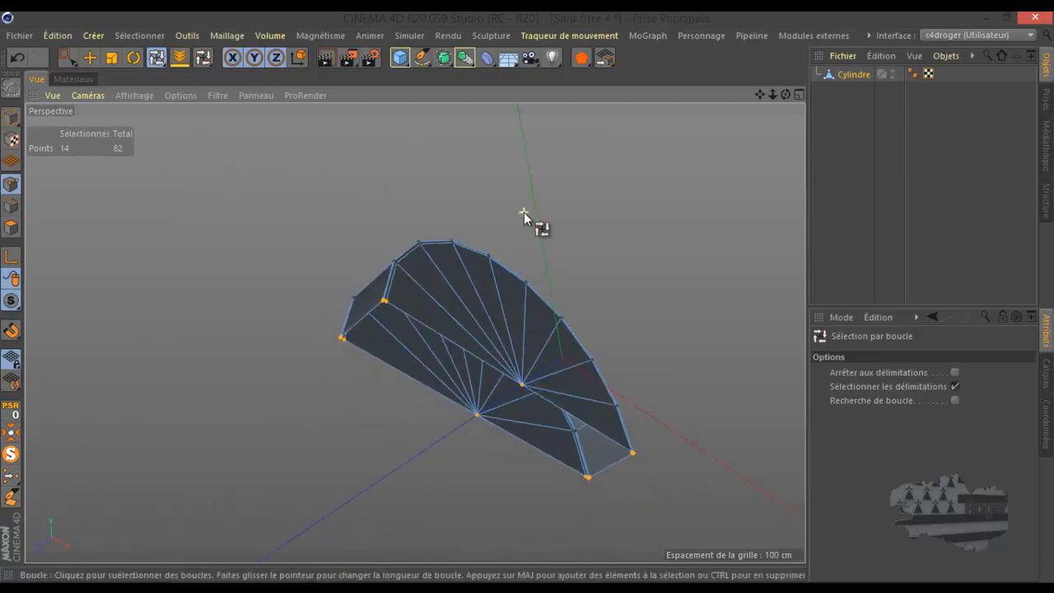
scroll(696, 252, up, 1)
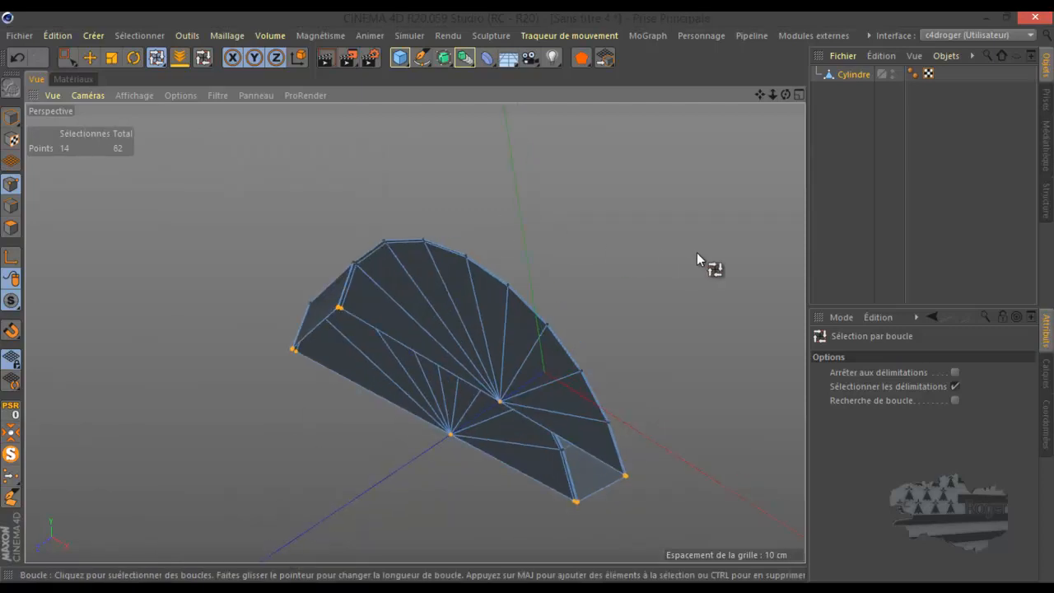
click(11, 206)
click(386, 329)
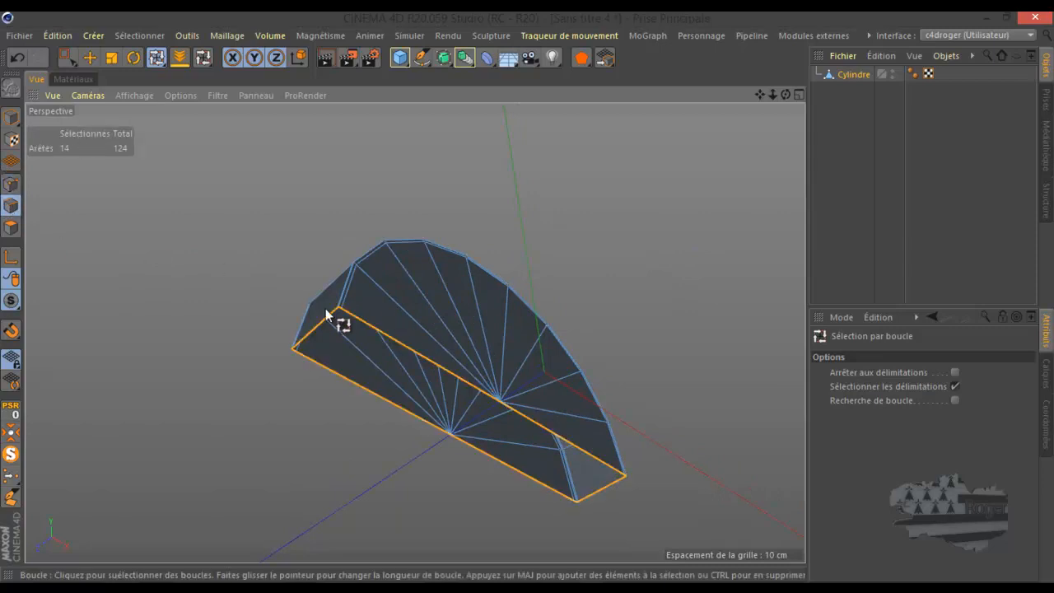
Step: In the front view, extrude the selected boundary edges slightly downward along the Y axis
middle_click(243, 318)
middle_click(477, 451)
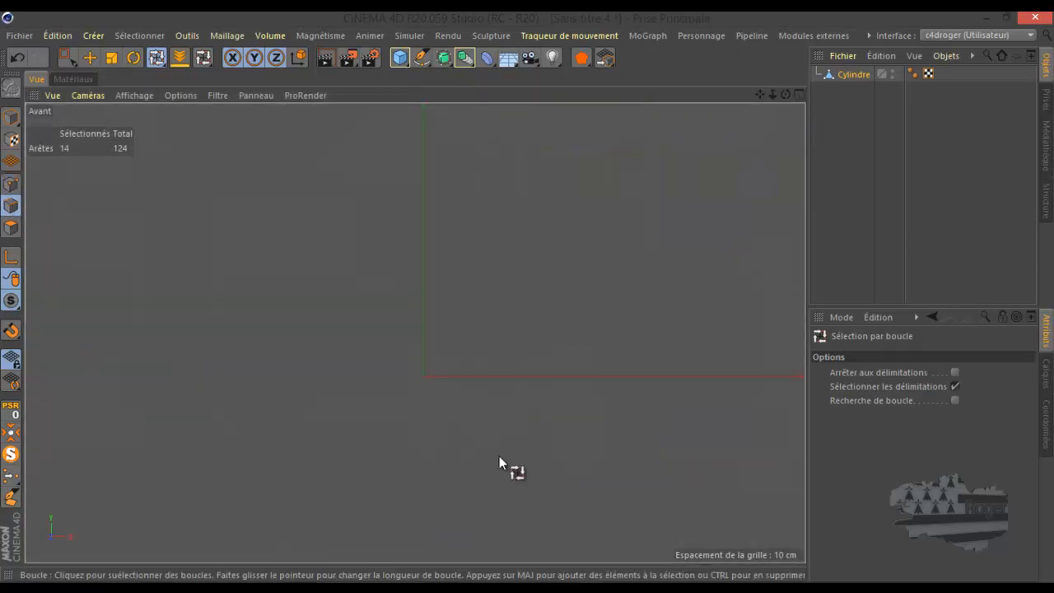
scroll(416, 403, up, 4)
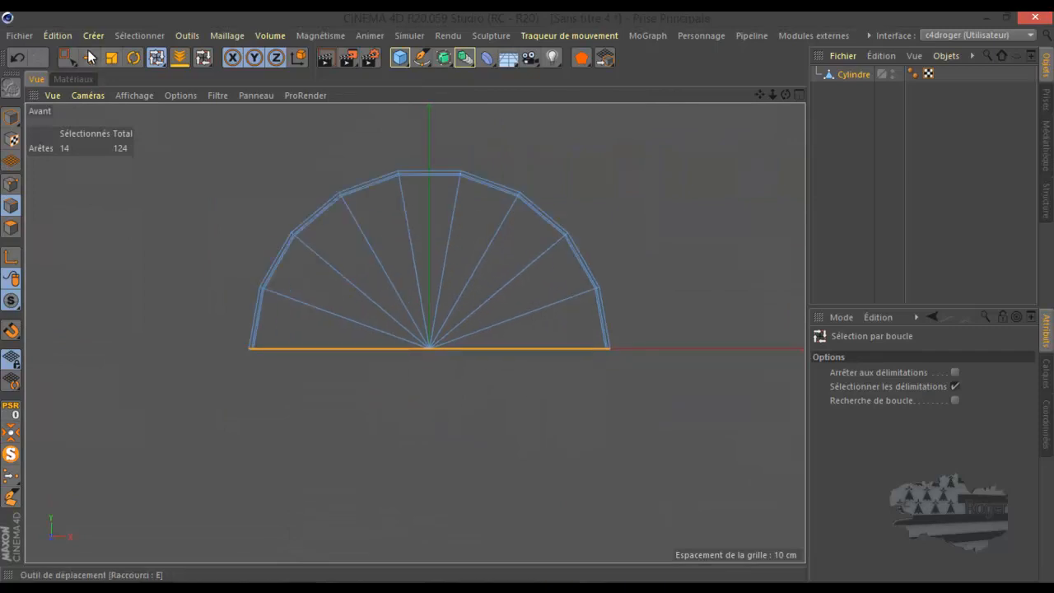
key(e)
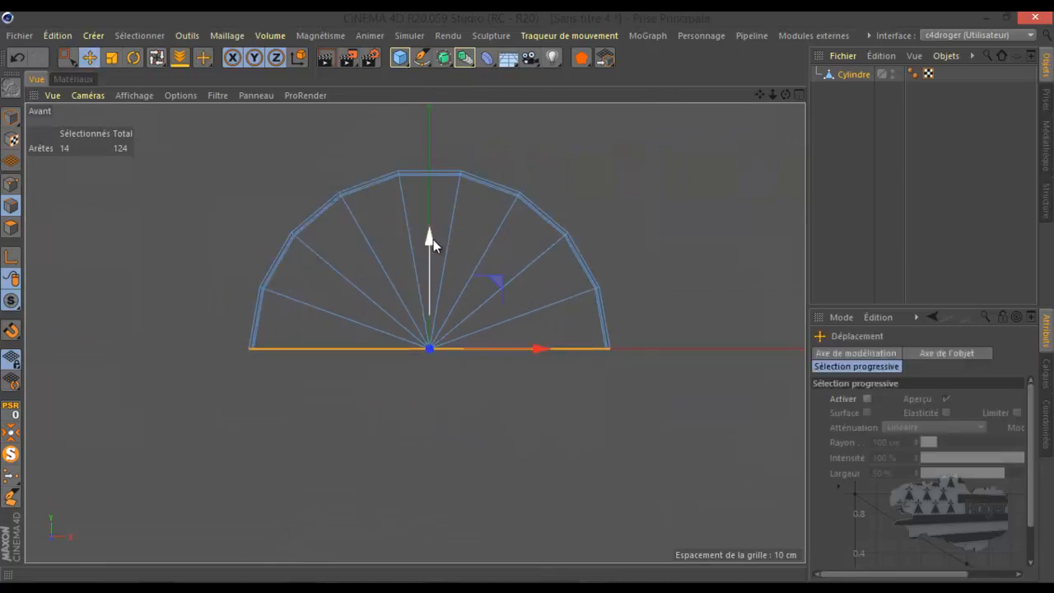
ctrl+drag(433, 238, 433, 241)
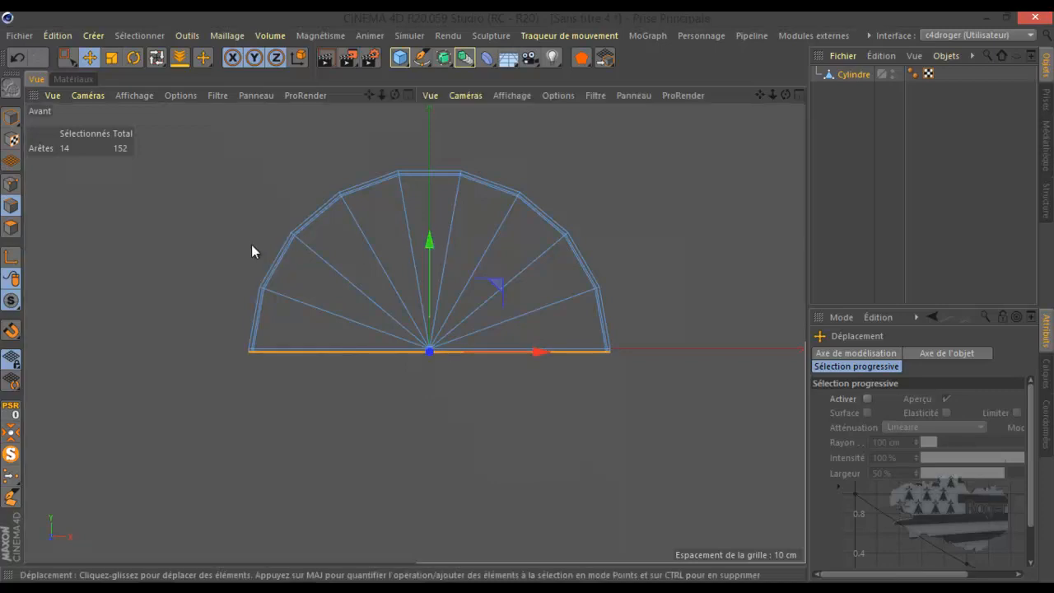
Step: Show all objects again in perspective, parent the half-cylinder under the tapered Cylindre, and enable the Subdivision Surface
key(F5)
key(F1)
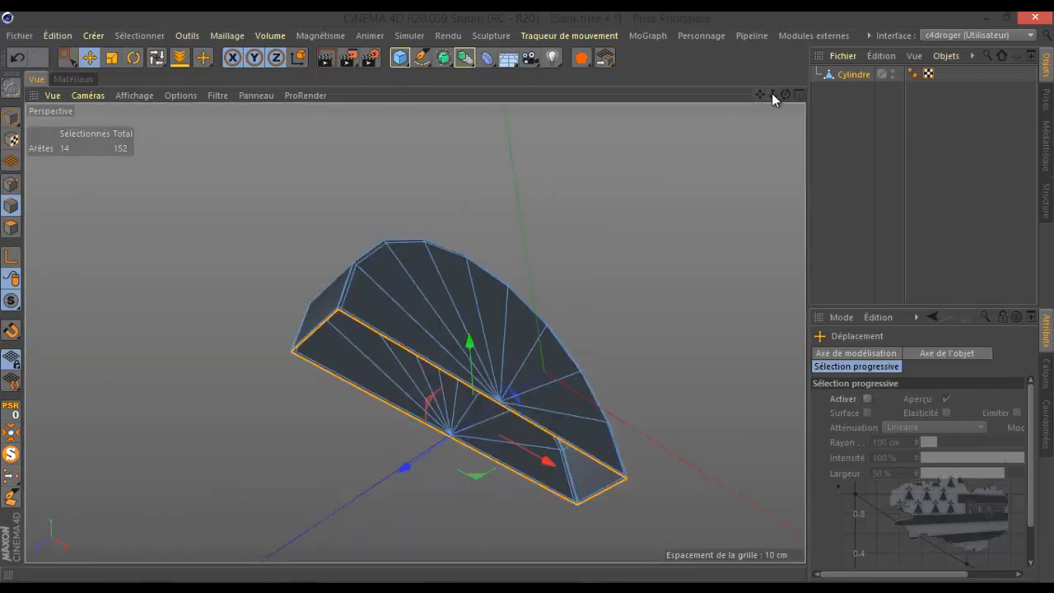
drag(785, 93, 530, 296)
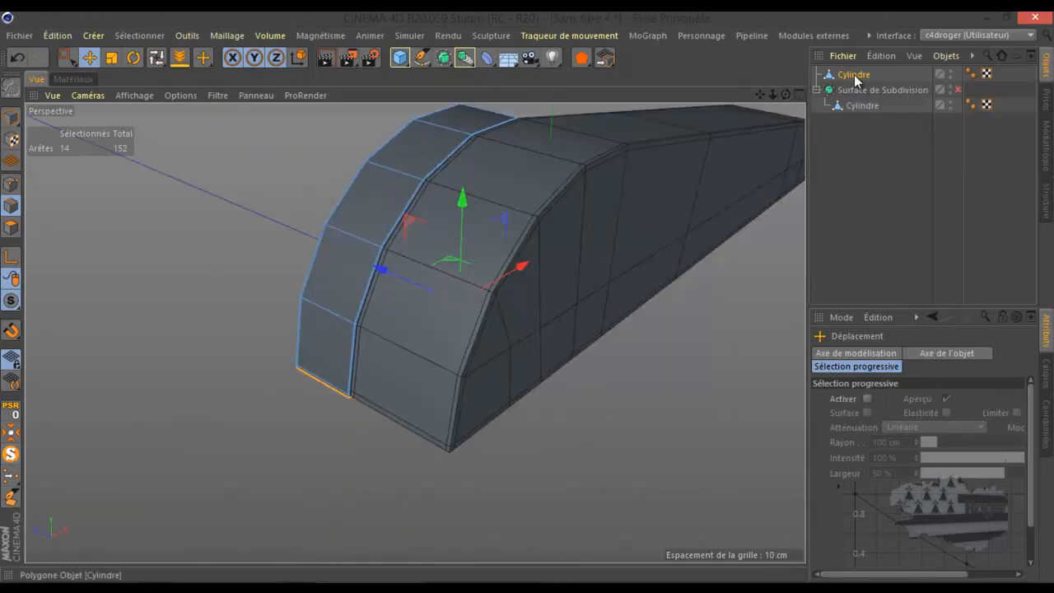
drag(856, 80, 869, 104)
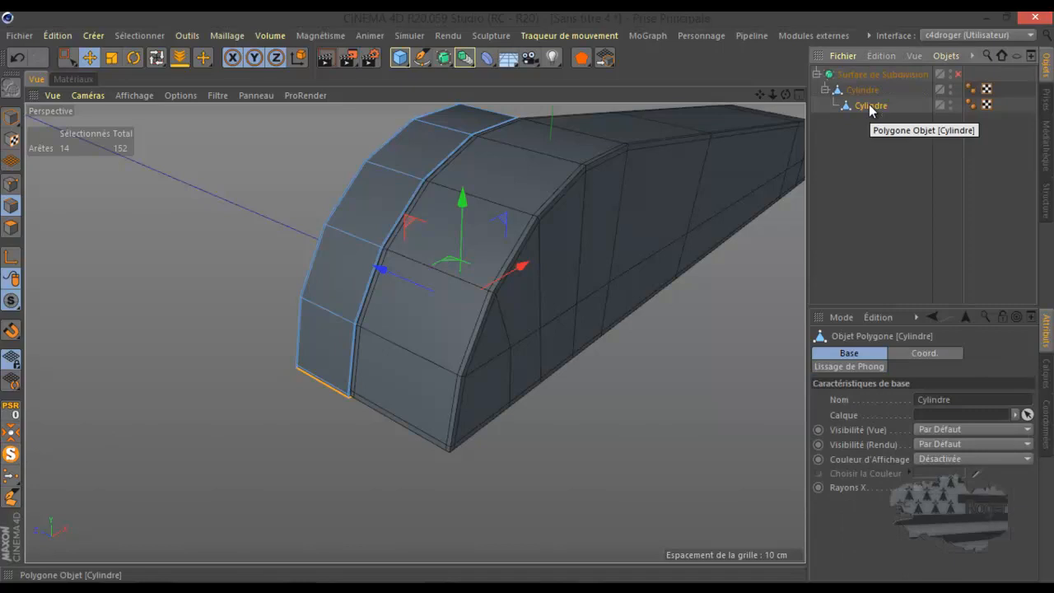
click(957, 74)
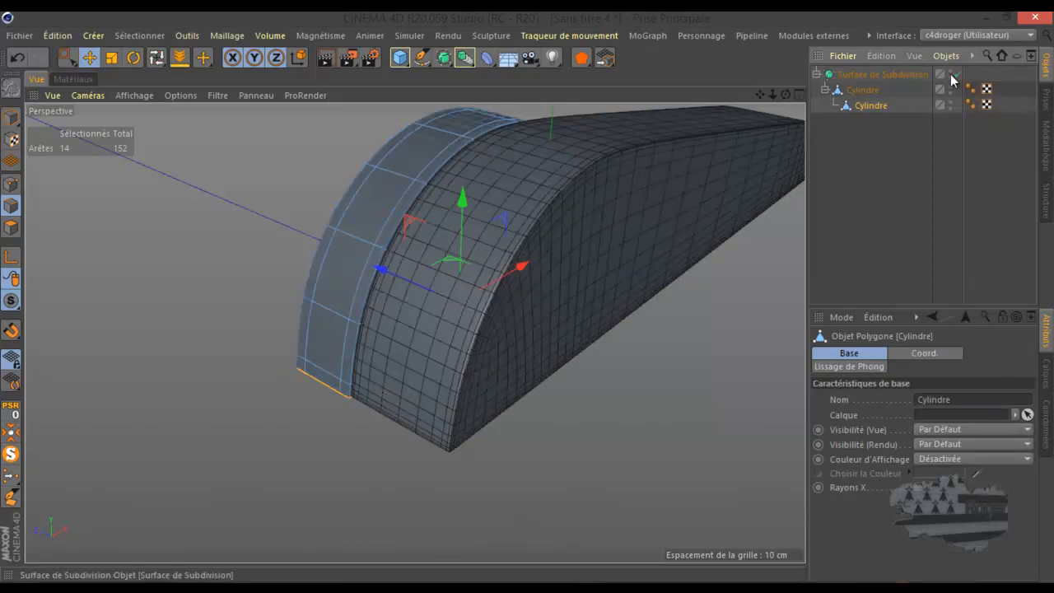
Step: Duplicate the half-cylinder within the same parent object in the hierarchy
scroll(578, 238, down, 3)
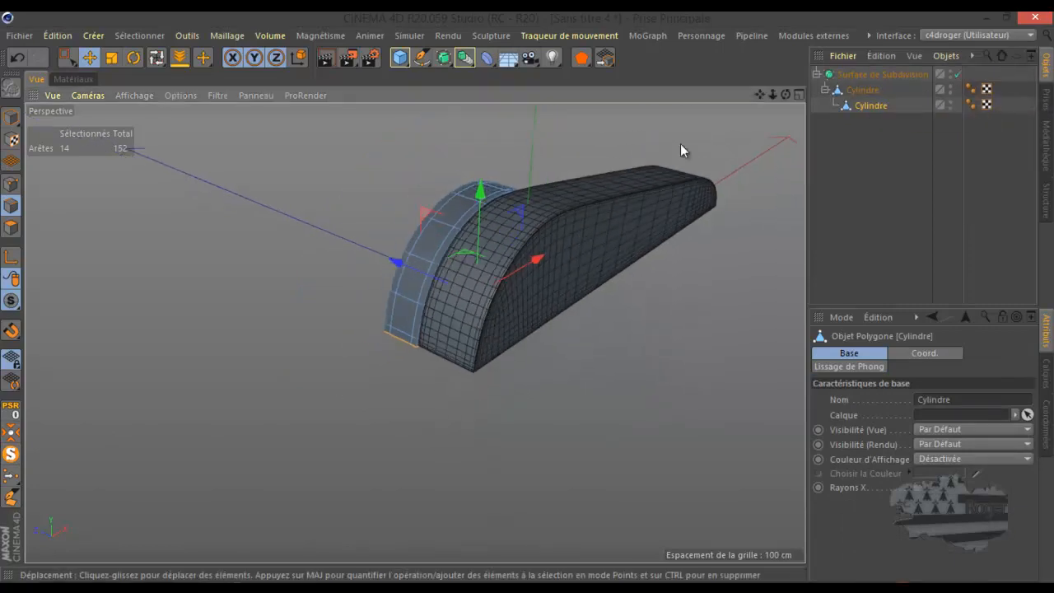
drag(786, 94, 522, 295)
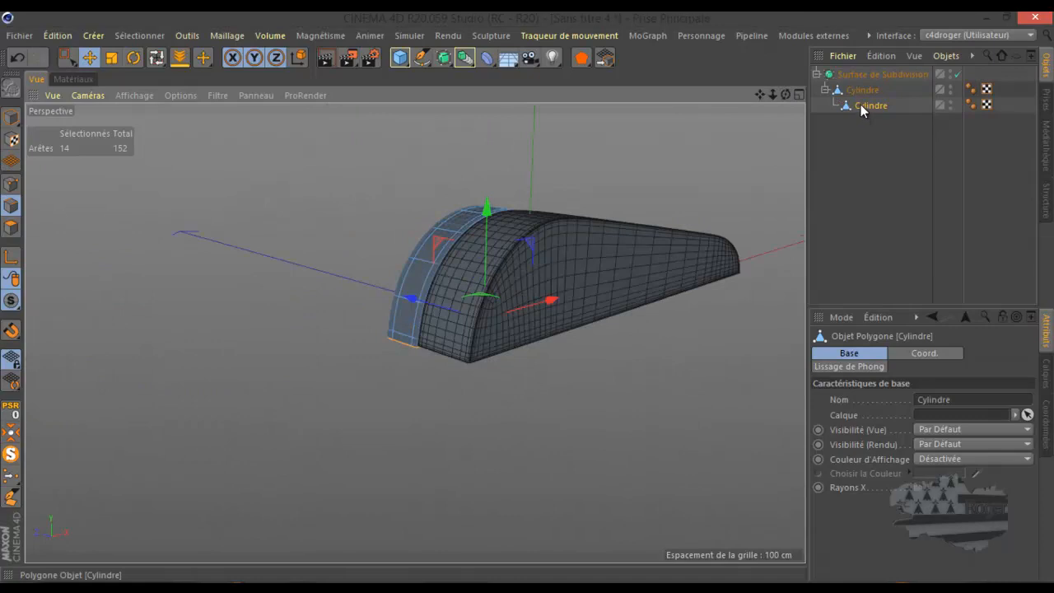
drag(861, 104, 863, 110)
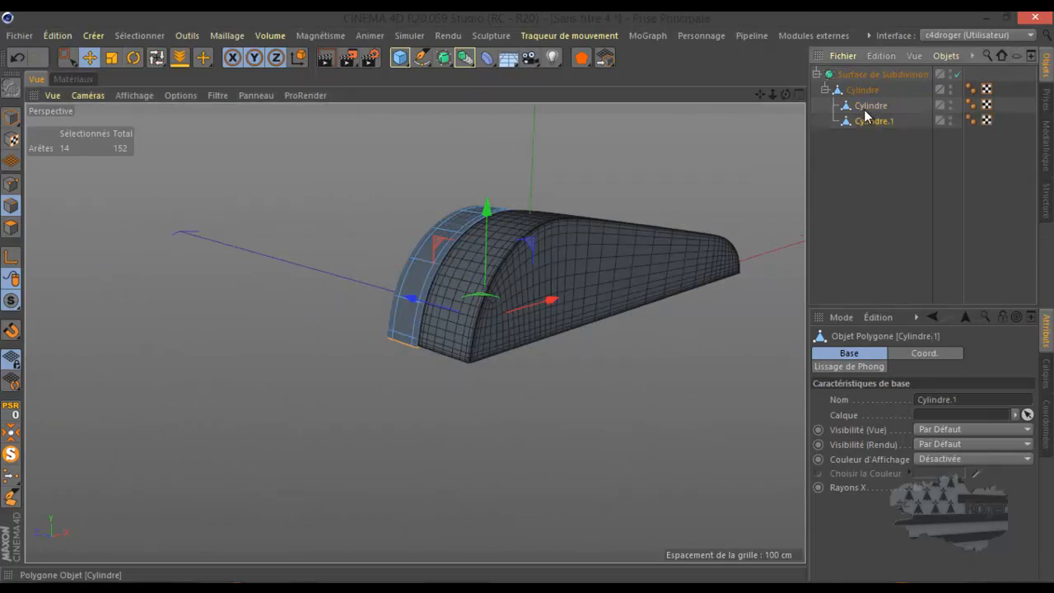
Step: In the top view, move the duplicated half-cylinder along the Z axis to the opposite side of the tapered part, leaving a narrow gap
click(11, 117)
middle_click(442, 277)
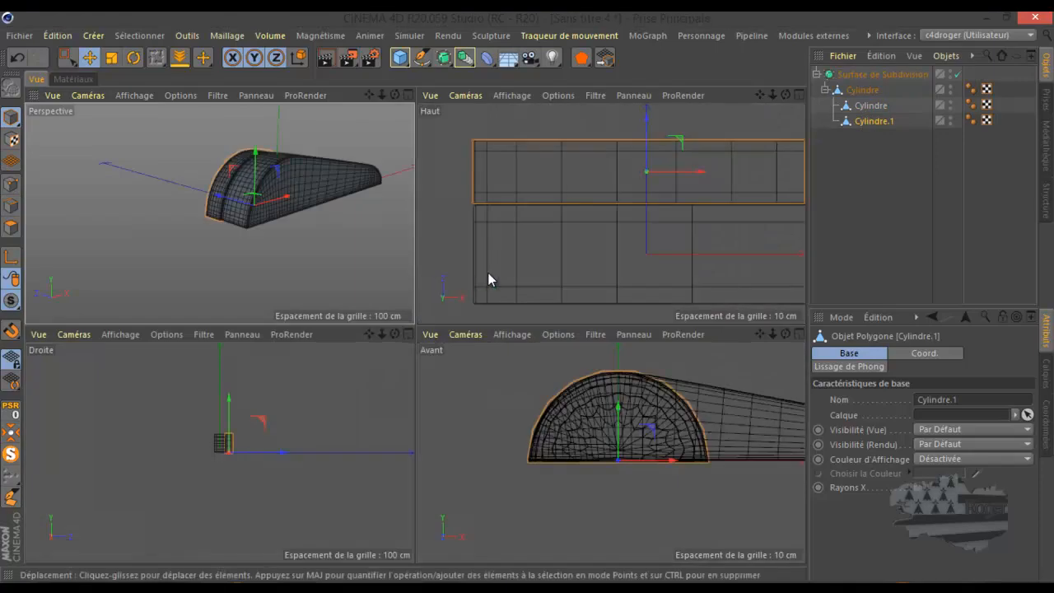
middle_click(476, 273)
scroll(422, 251, down, 3)
drag(449, 128, 445, 268)
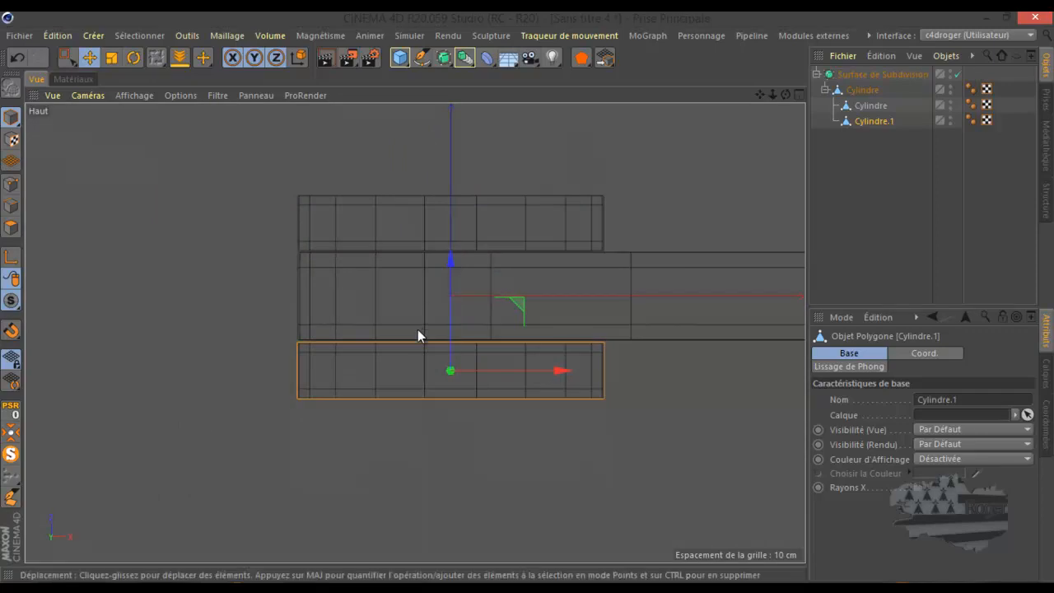
scroll(417, 330, up, 3)
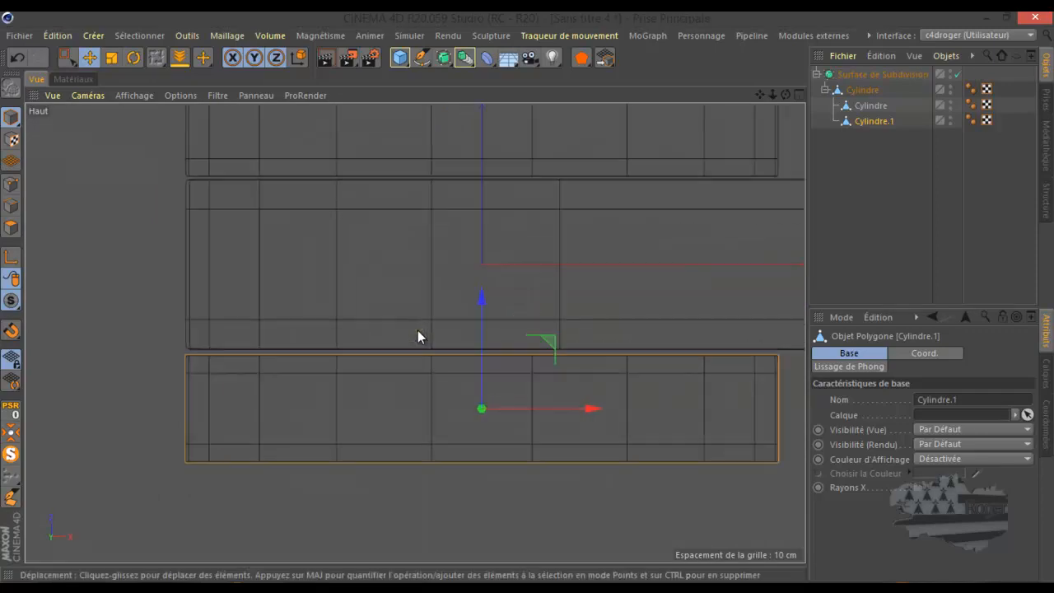
drag(485, 297, 485, 296)
middle_click(346, 273)
middle_click(245, 247)
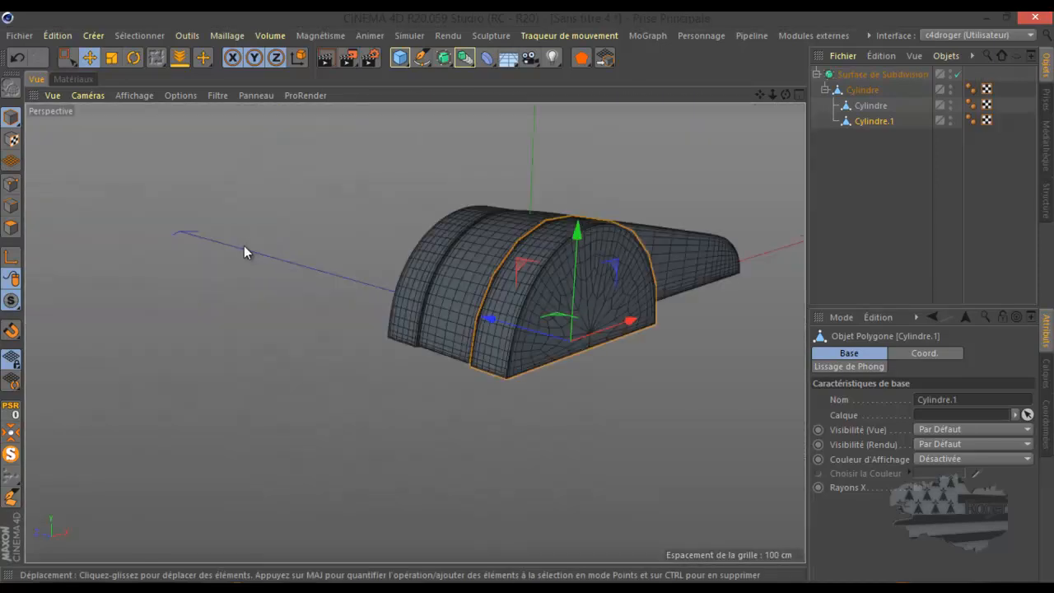
scroll(527, 289, up, 3)
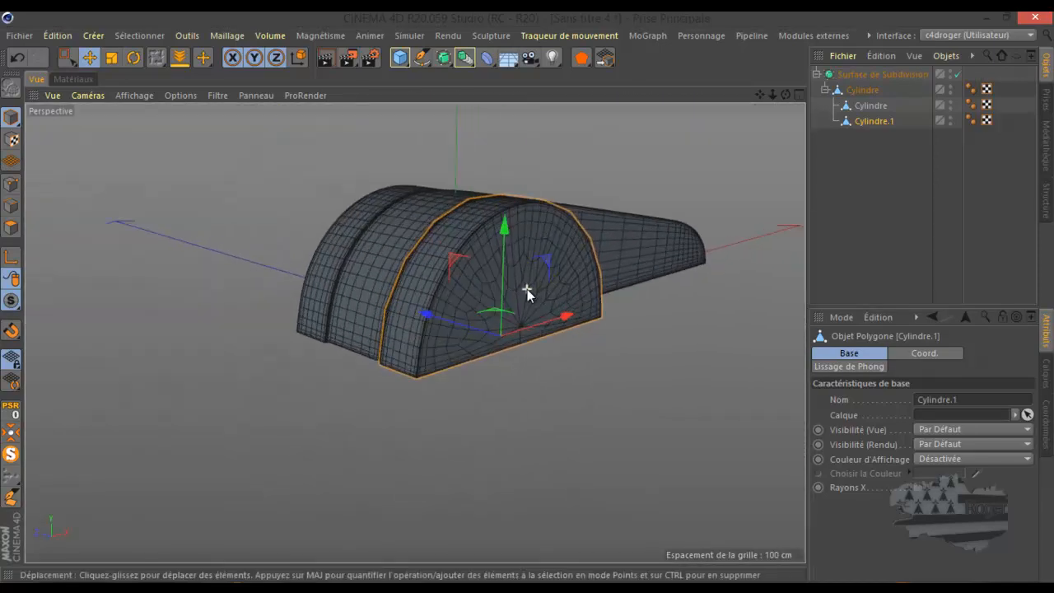
scroll(527, 288, up, 1)
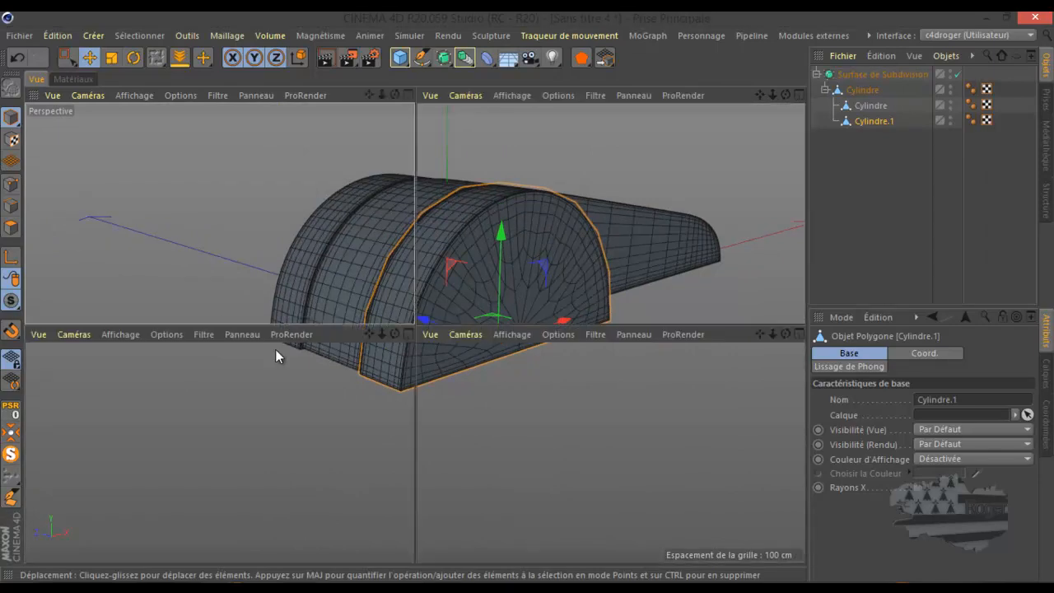
Step: Select both half-cylinders and raise them slightly along the Y axis in the front view to align with the tapered part's base
middle_click(275, 349)
middle_click(465, 462)
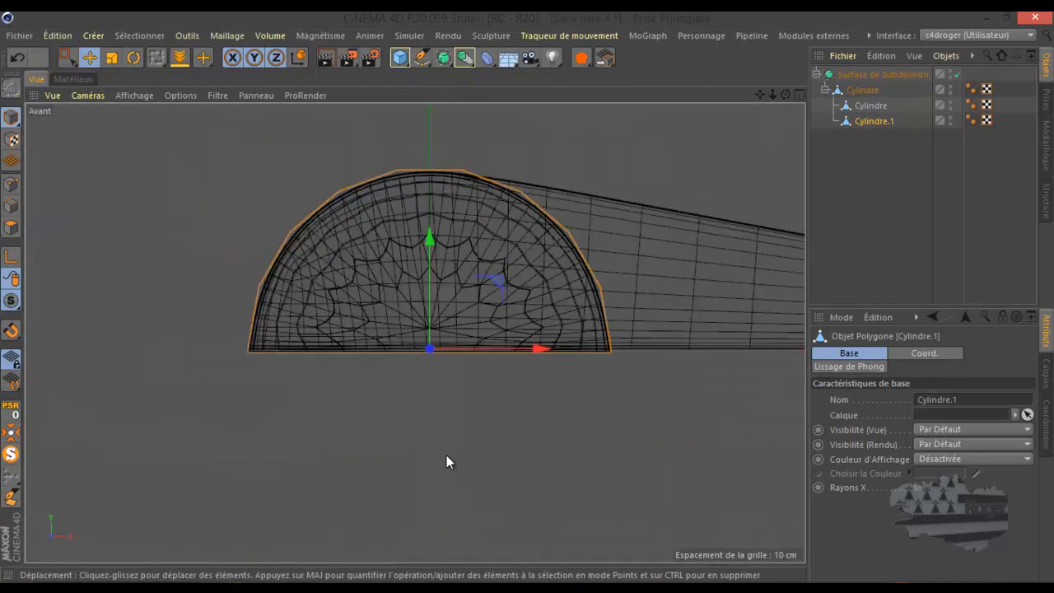
scroll(598, 360, up, 2)
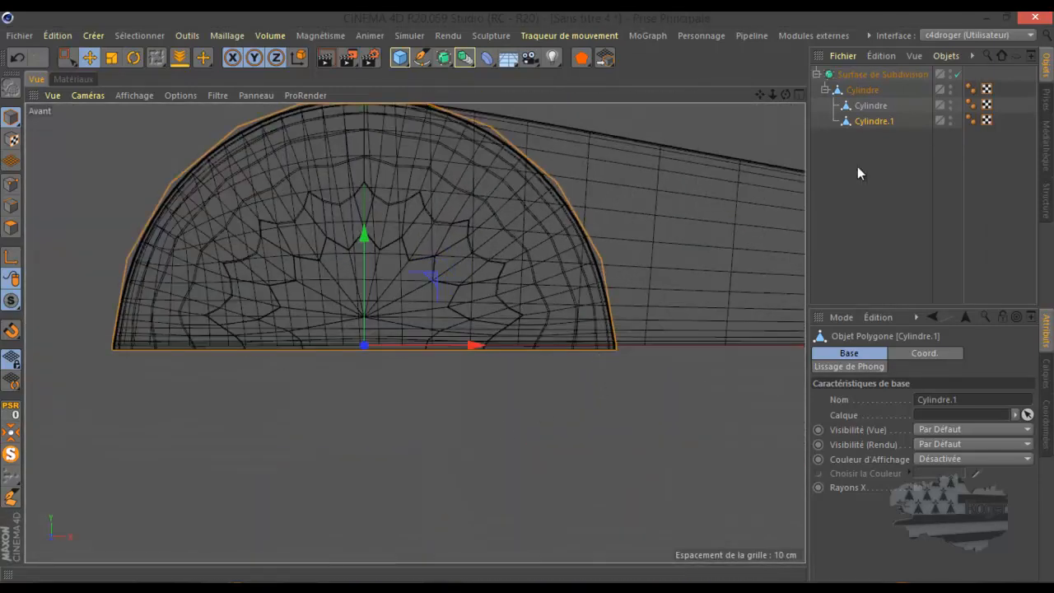
ctrl+click(870, 105)
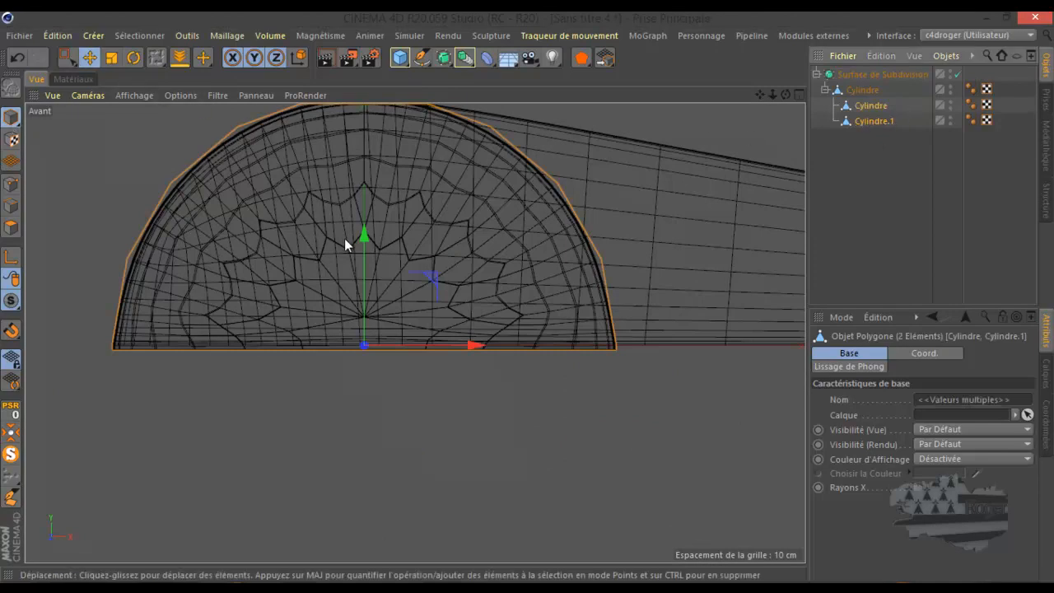
drag(364, 236, 366, 231)
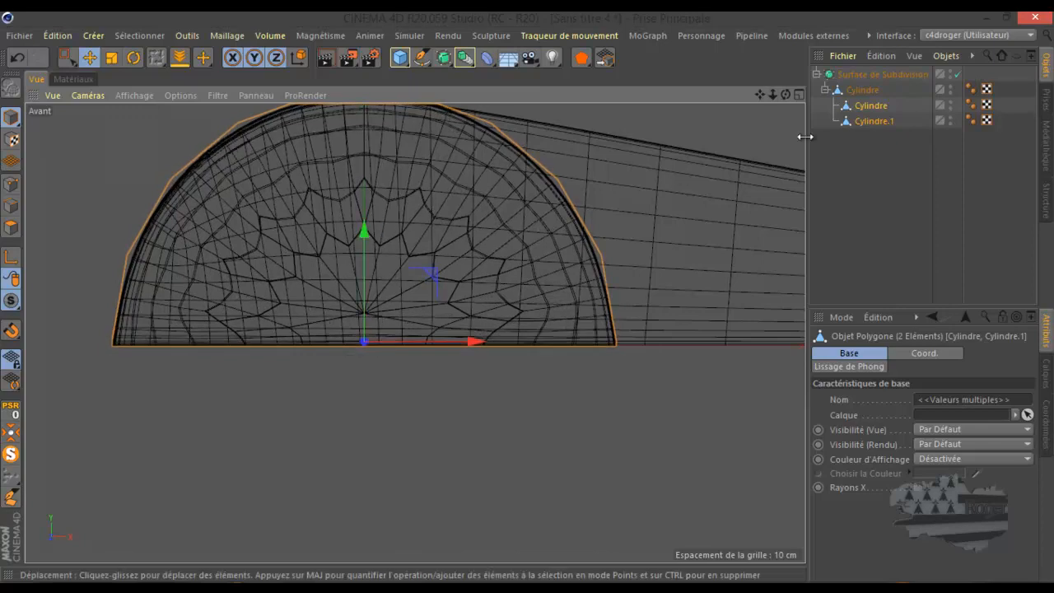
middle_click(283, 291)
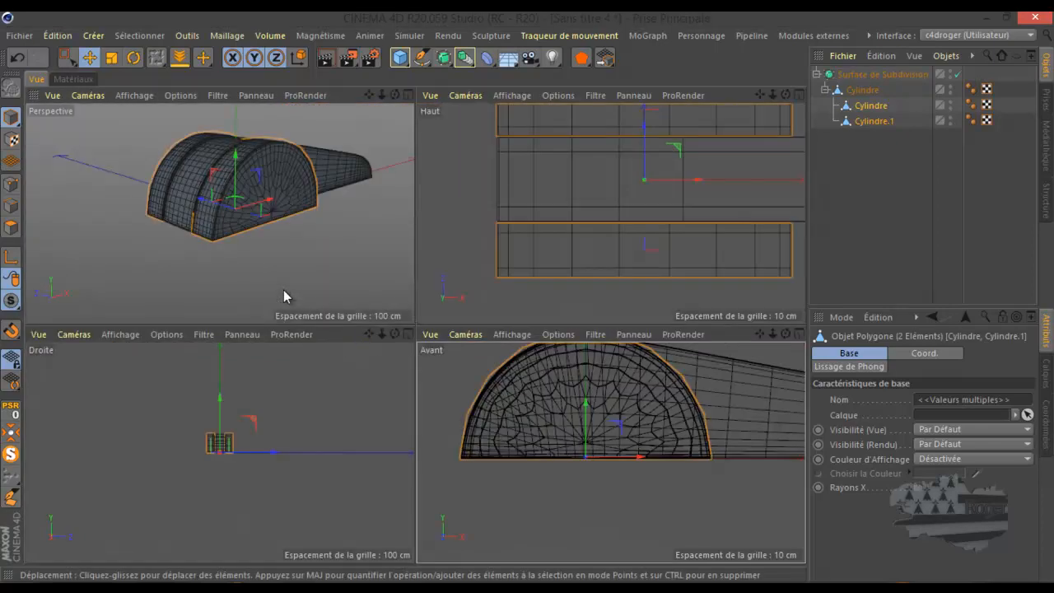
middle_click(284, 291)
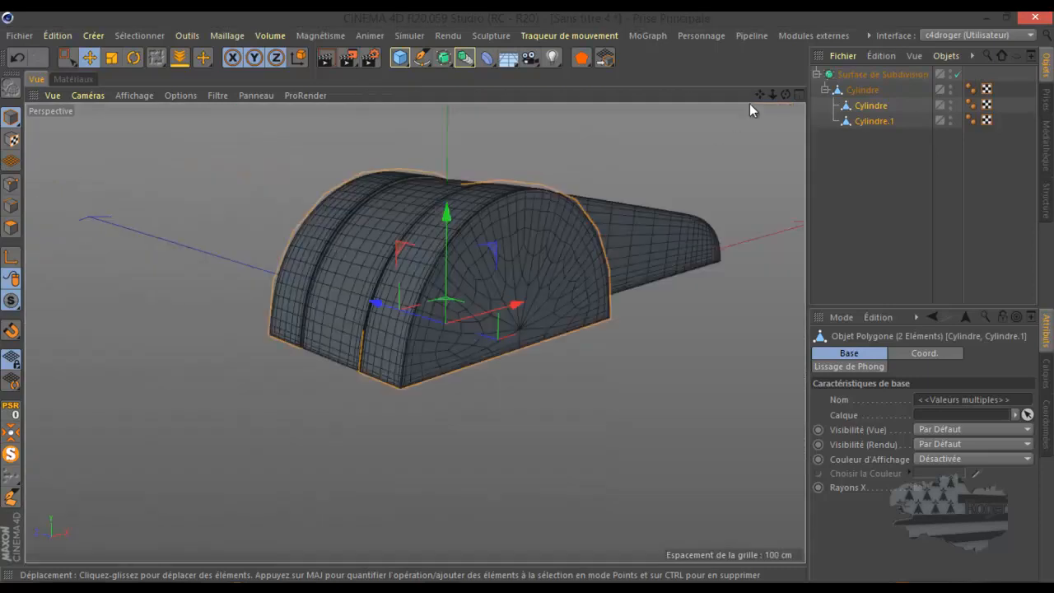
Step: Add a cylinder primitive and set its orientation to -Z
drag(785, 93, 524, 300)
scroll(258, 268, down, 6)
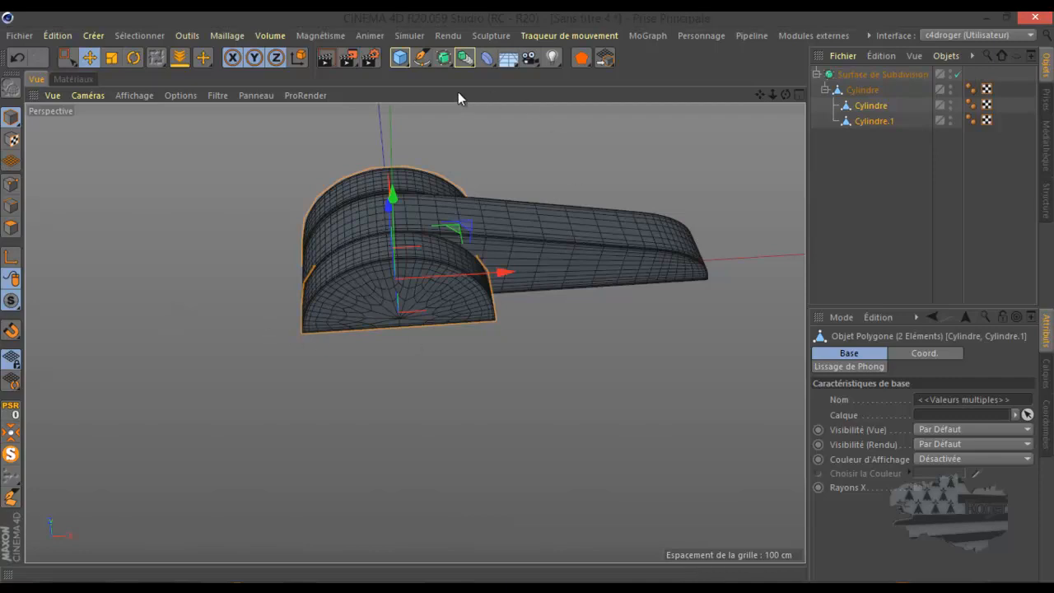
click(406, 62)
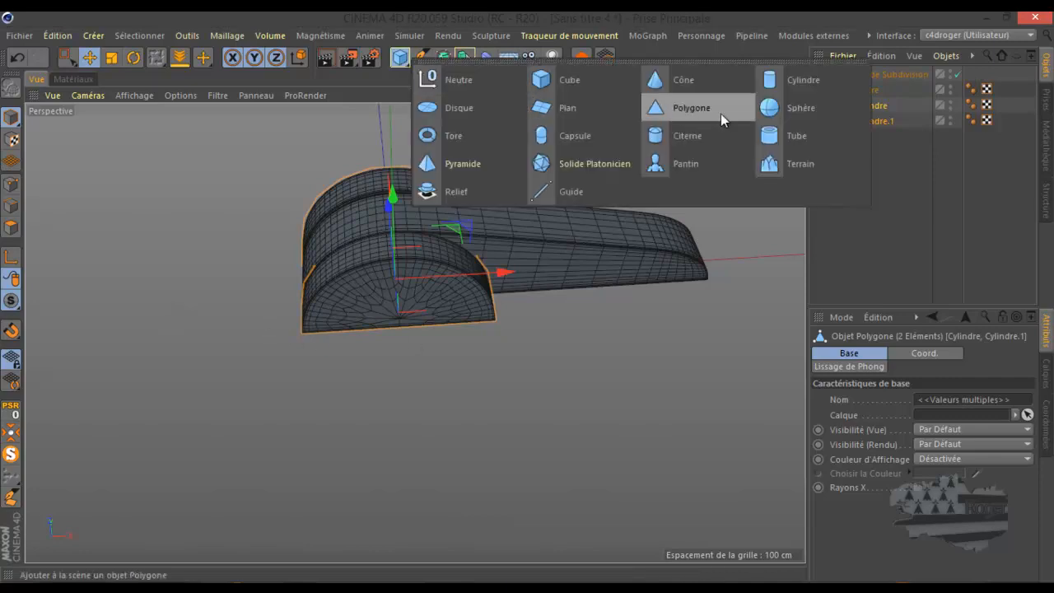
click(799, 79)
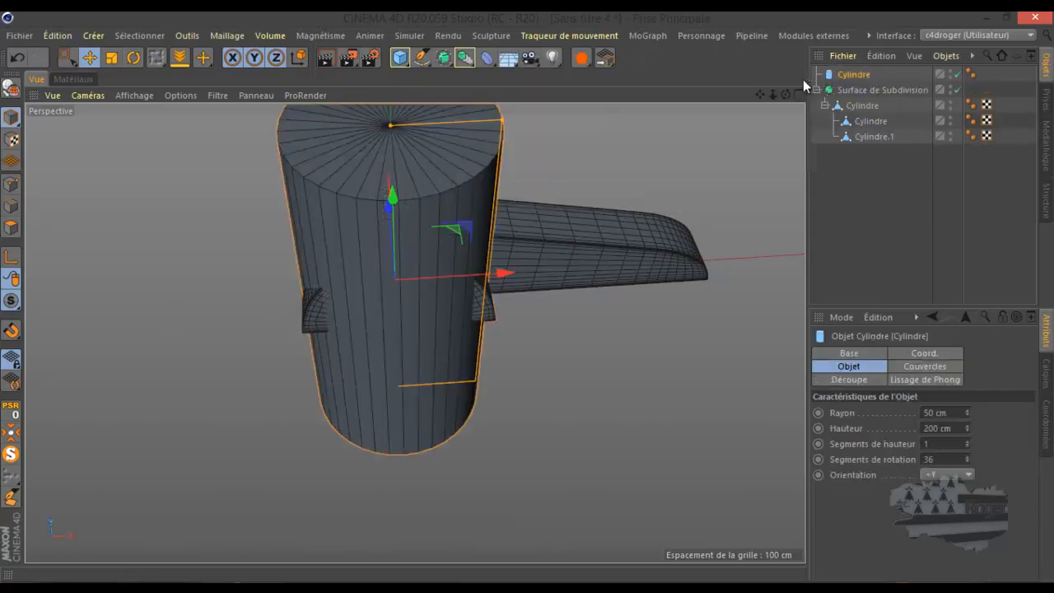
click(938, 475)
click(941, 568)
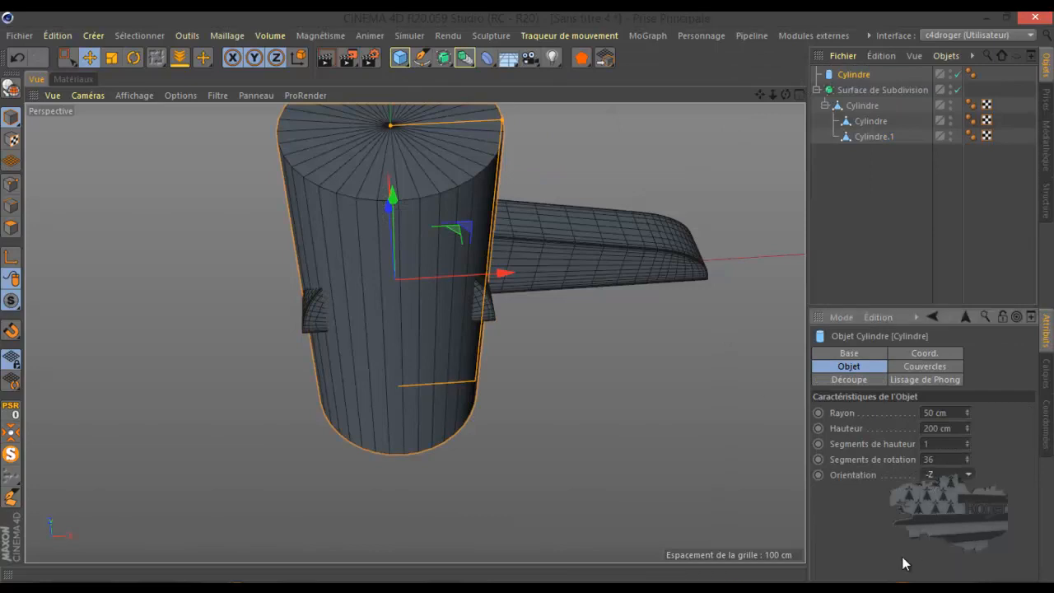
Step: Set the new cylinder's rotation segments to 8
middle_click(596, 389)
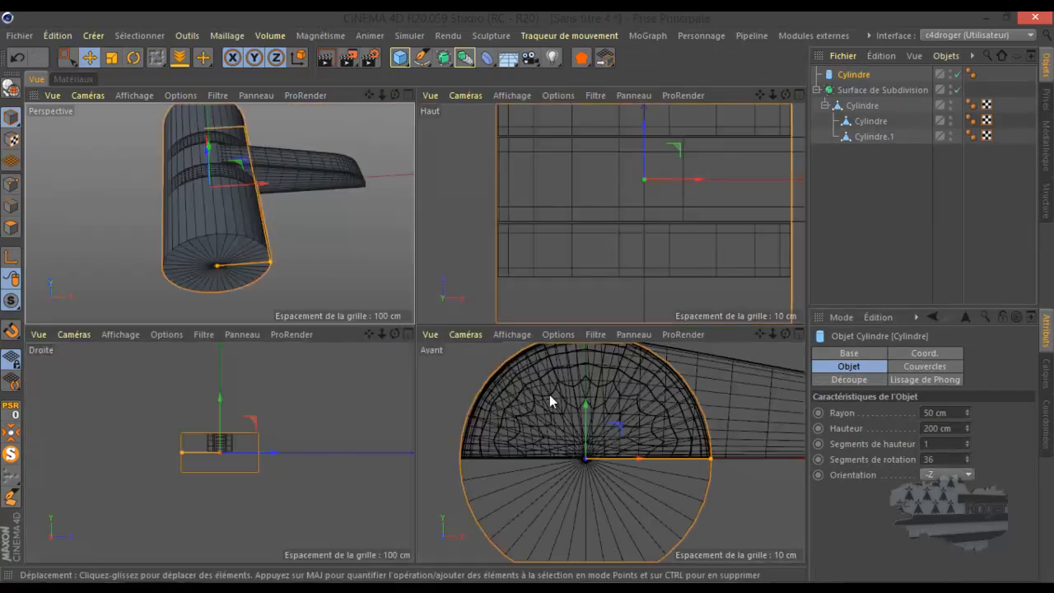
middle_click(543, 394)
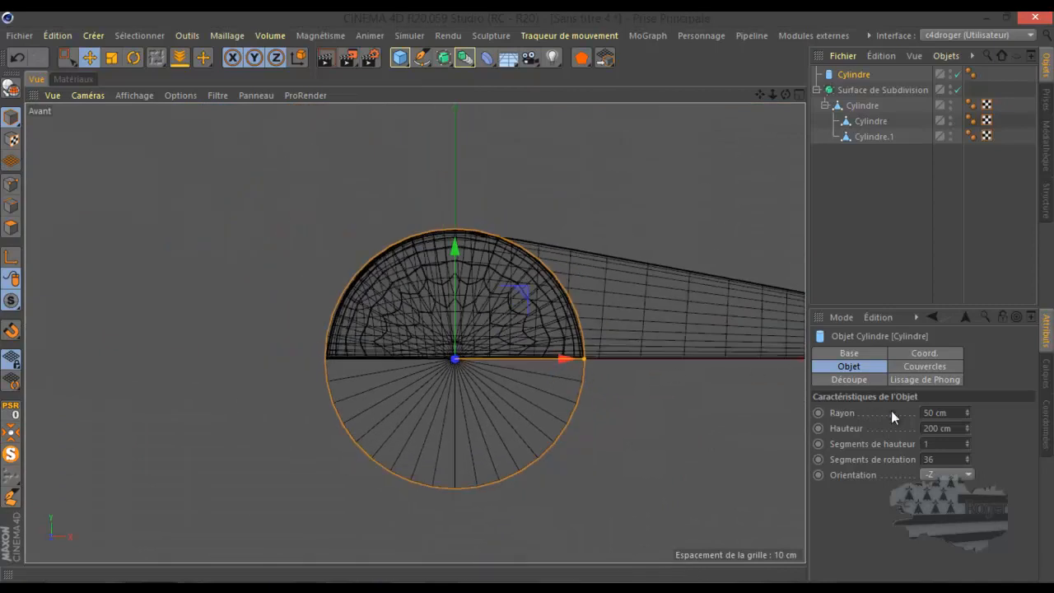
click(944, 459)
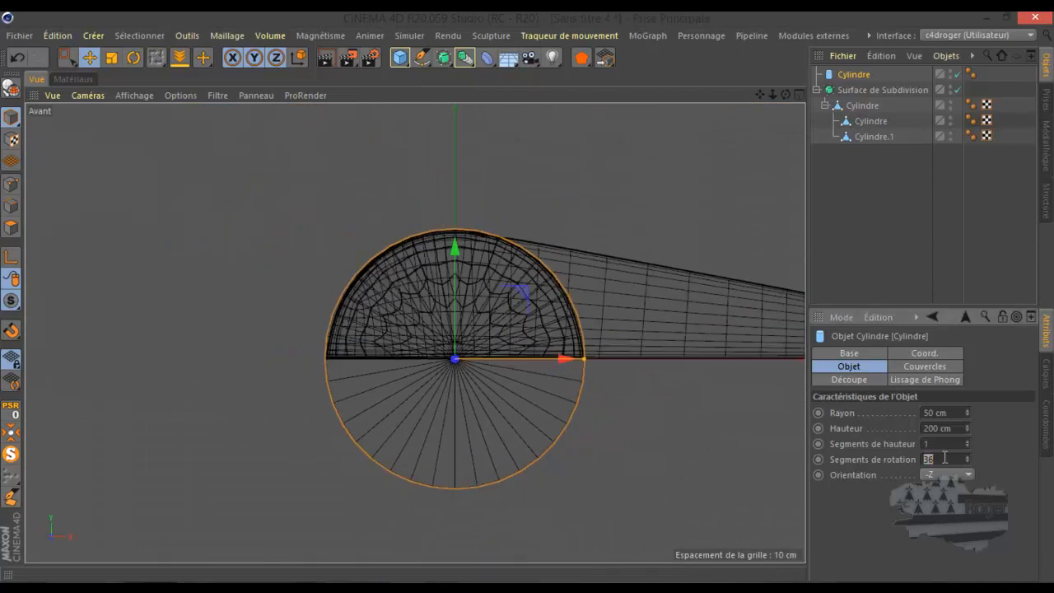
text(18)
key(Return)
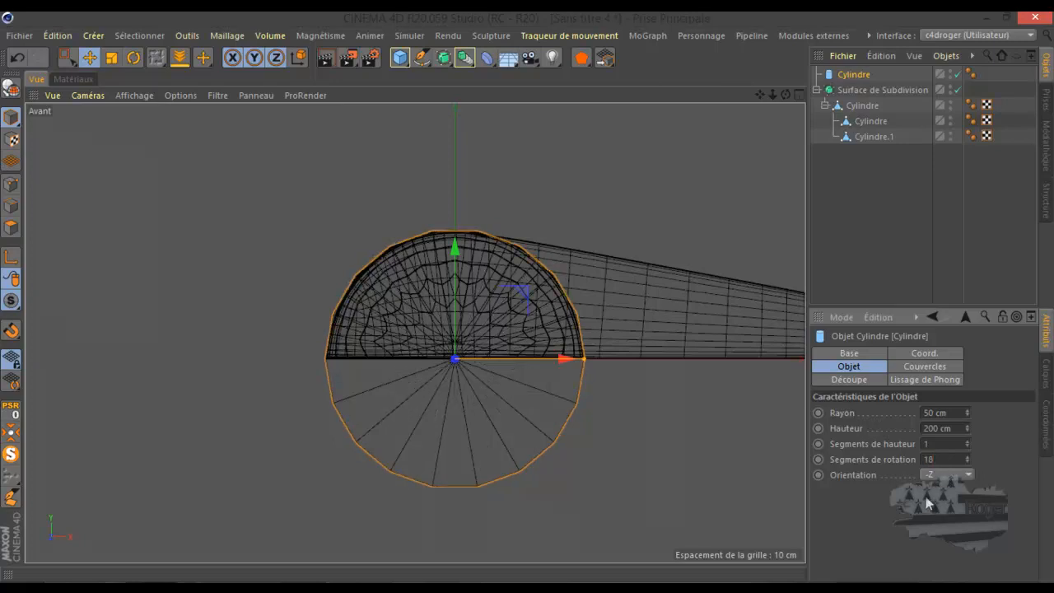
drag(939, 457, 921, 456)
text(8)
key(Return)
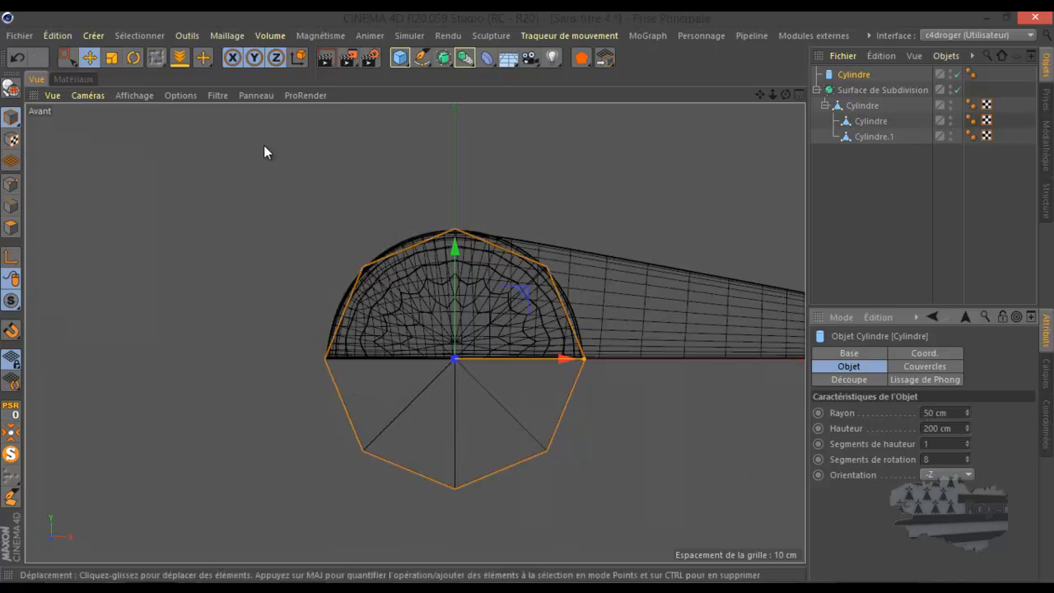
Step: In the front view, shrink the new cylinder's radius to about 7.3 cm and raise it about 8 cm along the Y axis
drag(582, 360, 475, 388)
drag(451, 290, 451, 281)
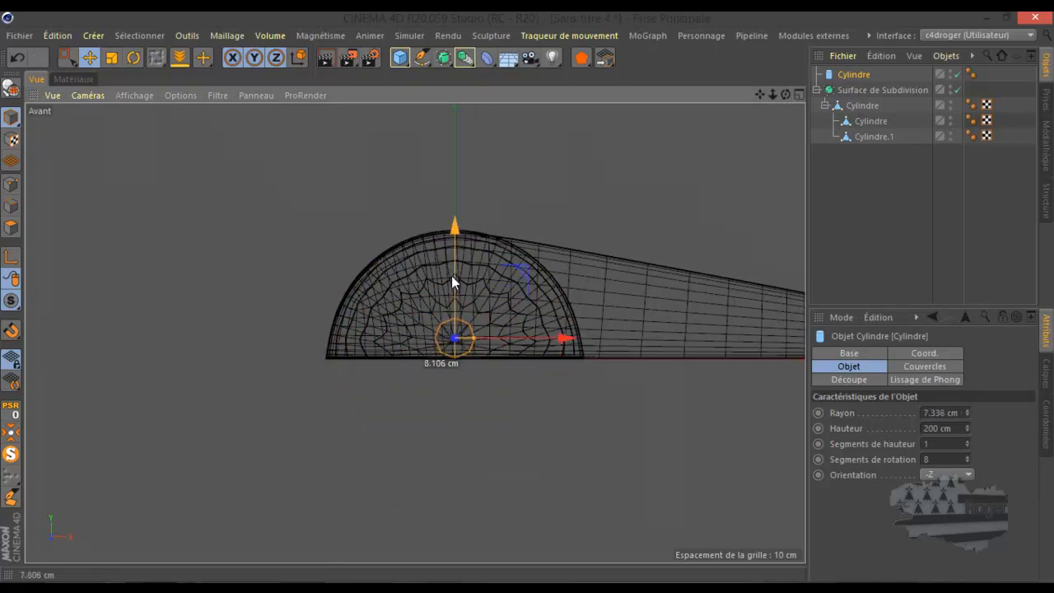
drag(451, 275, 451, 273)
middle_click(272, 285)
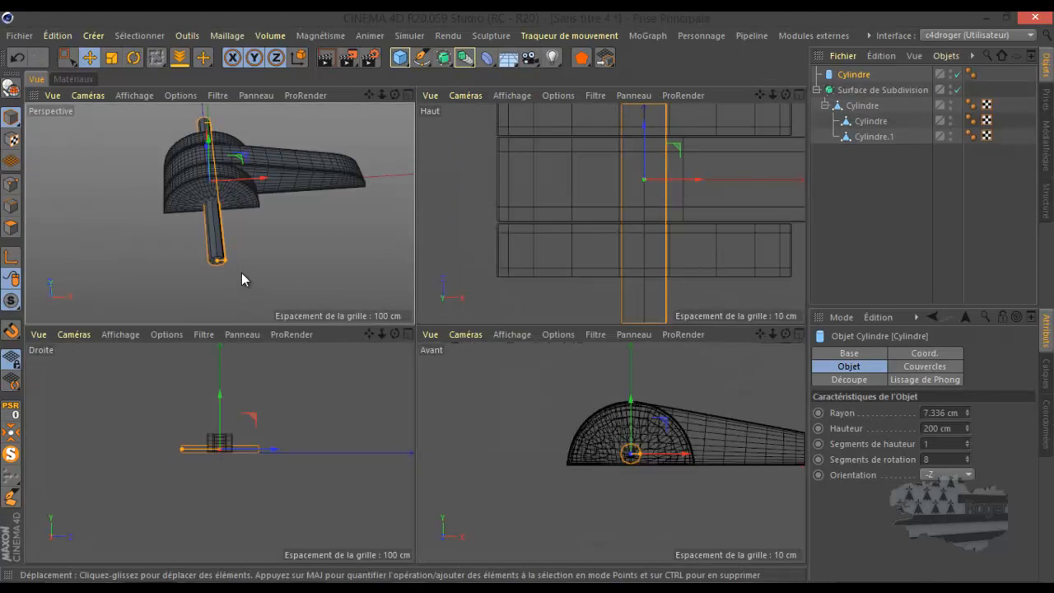
middle_click(241, 273)
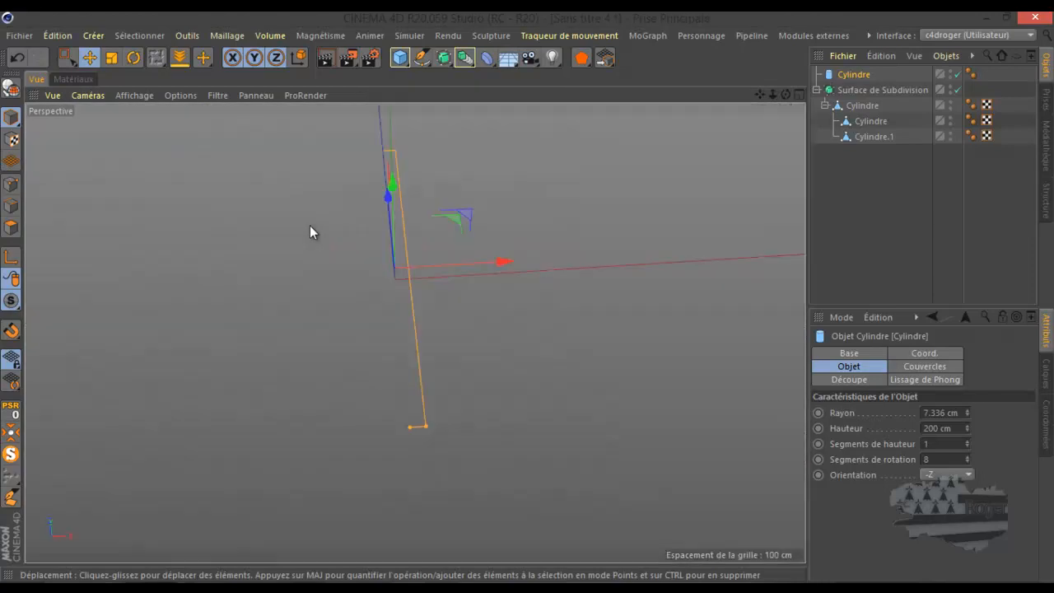
Step: In the top view, shorten the thin cylinder to about 70 cm so its ends protrude slightly beyond both half-cylinders
middle_click(491, 414)
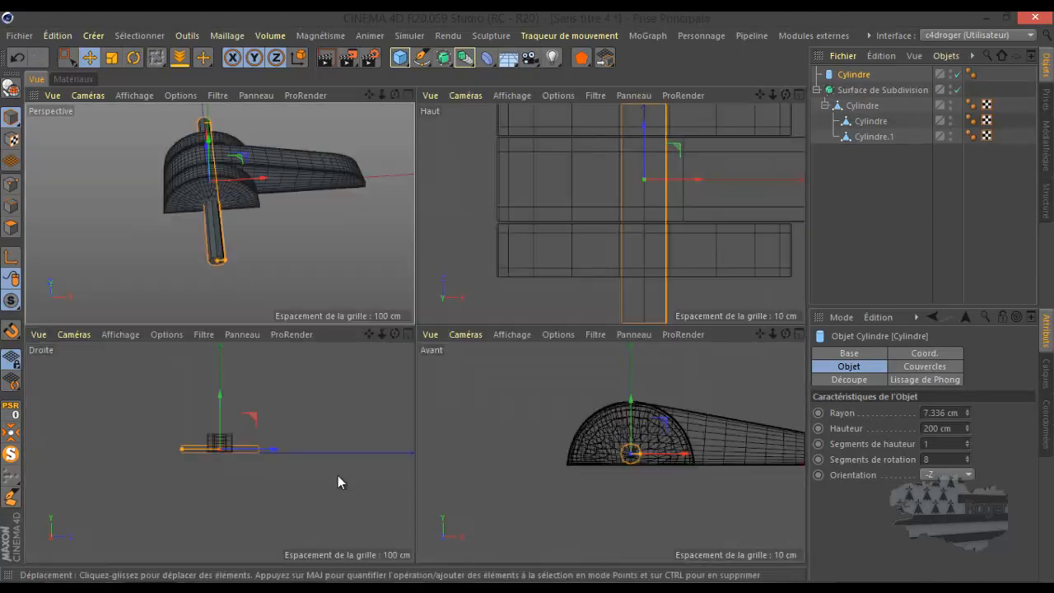
middle_click(489, 302)
scroll(489, 305, down, 4)
scroll(489, 307, down, 1)
drag(487, 483, 480, 361)
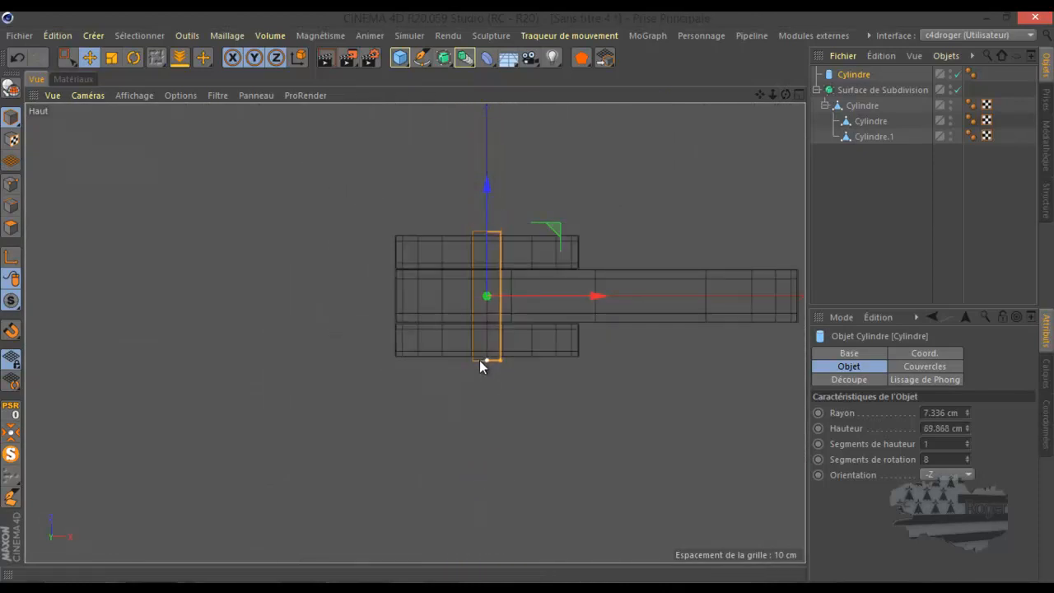
middle_click(368, 357)
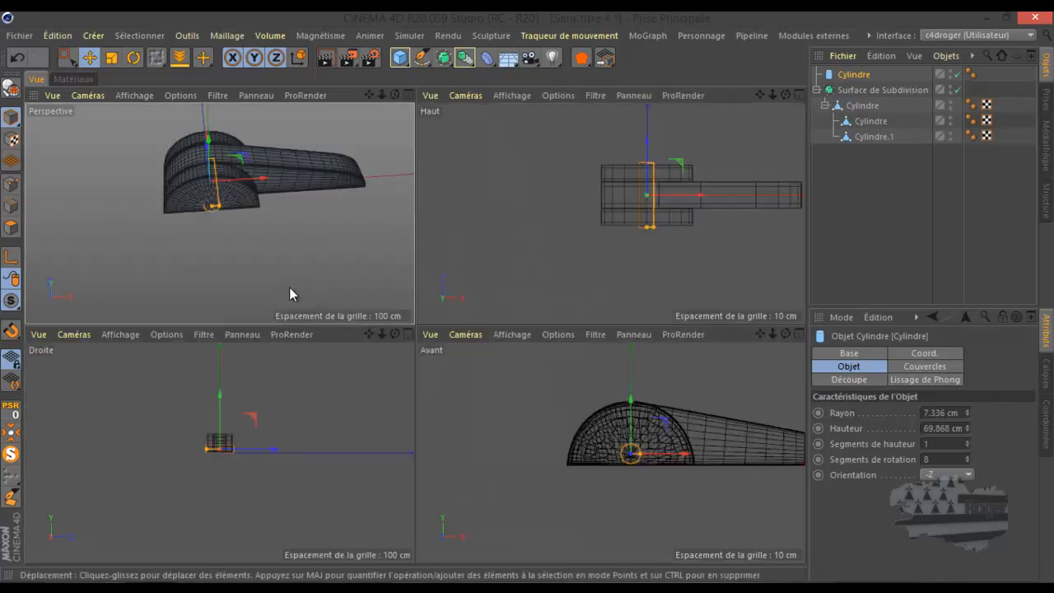
middle_click(307, 282)
Step: Make the thin cylinder editable and parent it under the tapered Cylindre inside the Subdivision Surface
scroll(416, 318, up, 5)
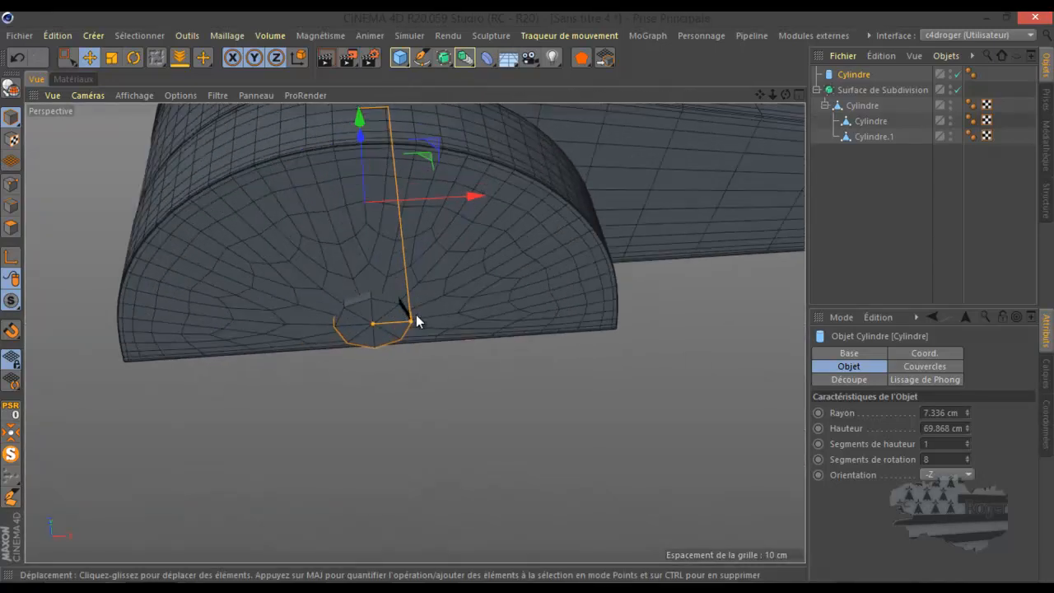
scroll(416, 321, up, 3)
drag(786, 95, 529, 294)
click(11, 87)
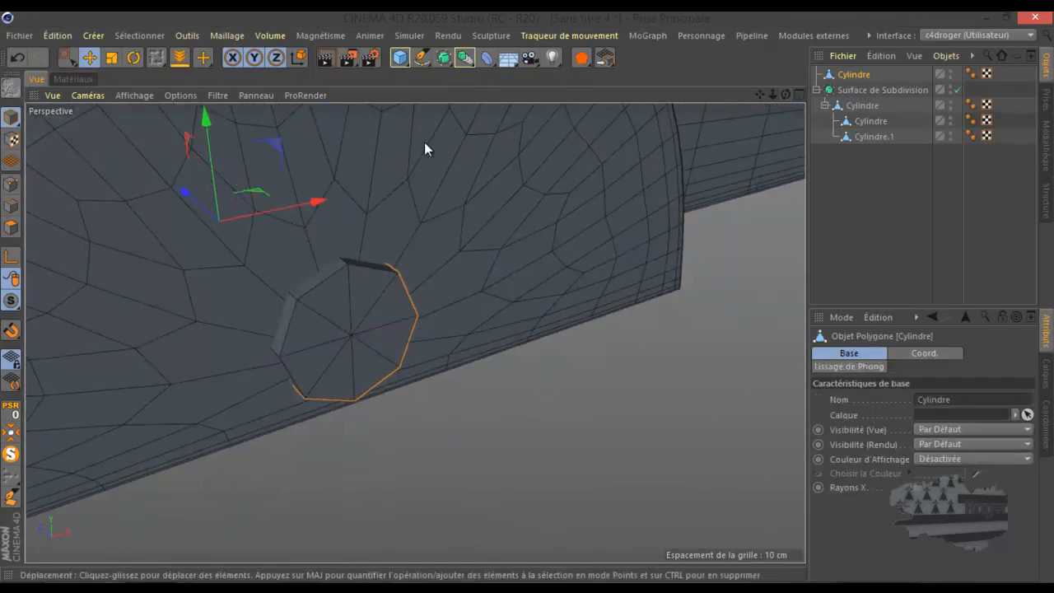
drag(854, 75, 862, 111)
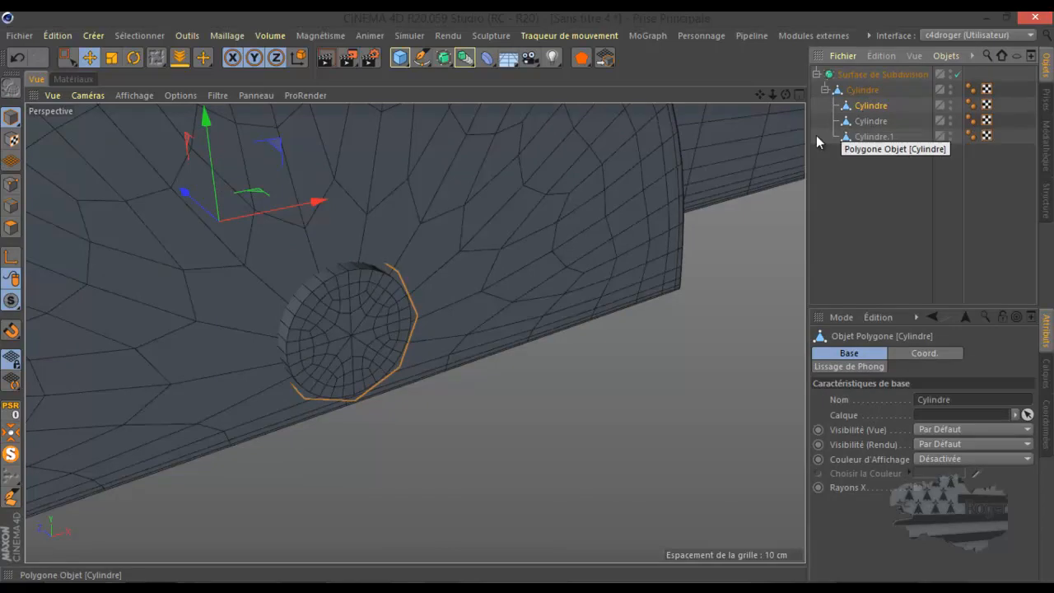
scroll(519, 387, down, 3)
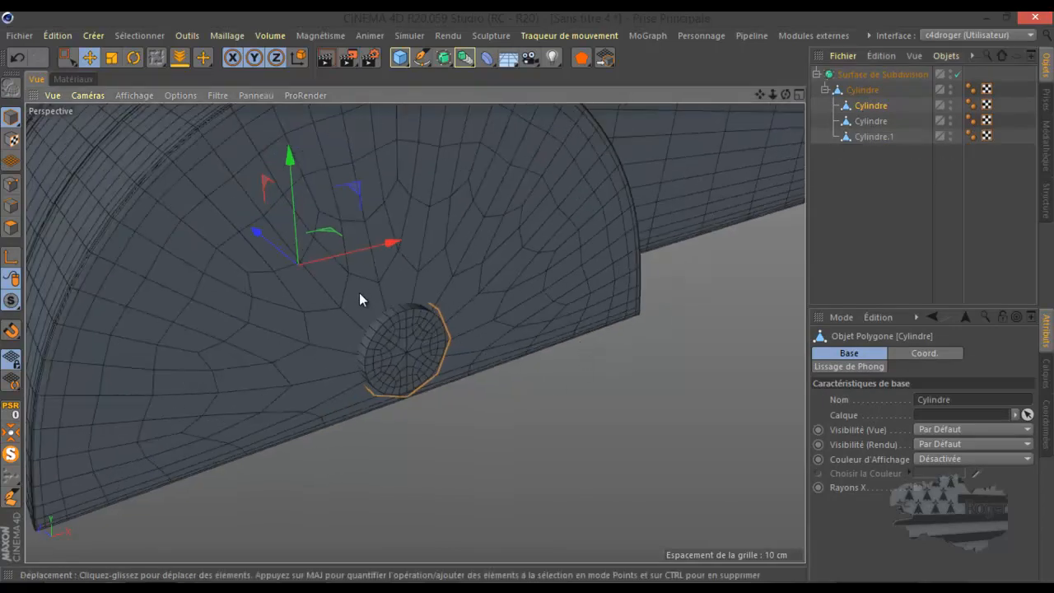
scroll(370, 364, up, 5)
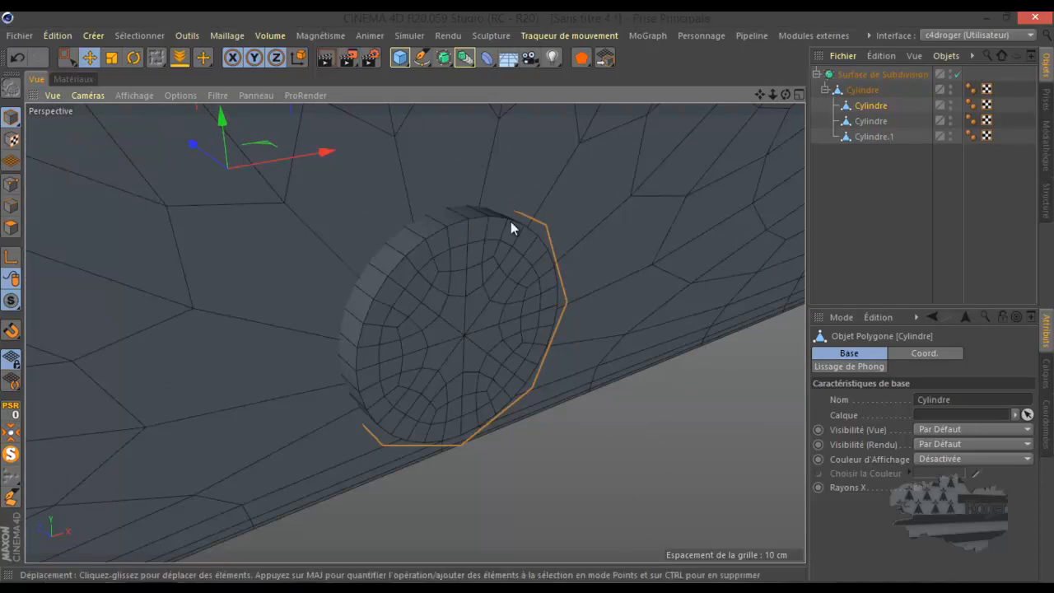
Step: In point mode, try to merge the thin cylinder's duplicate cap points with Optimize
click(12, 183)
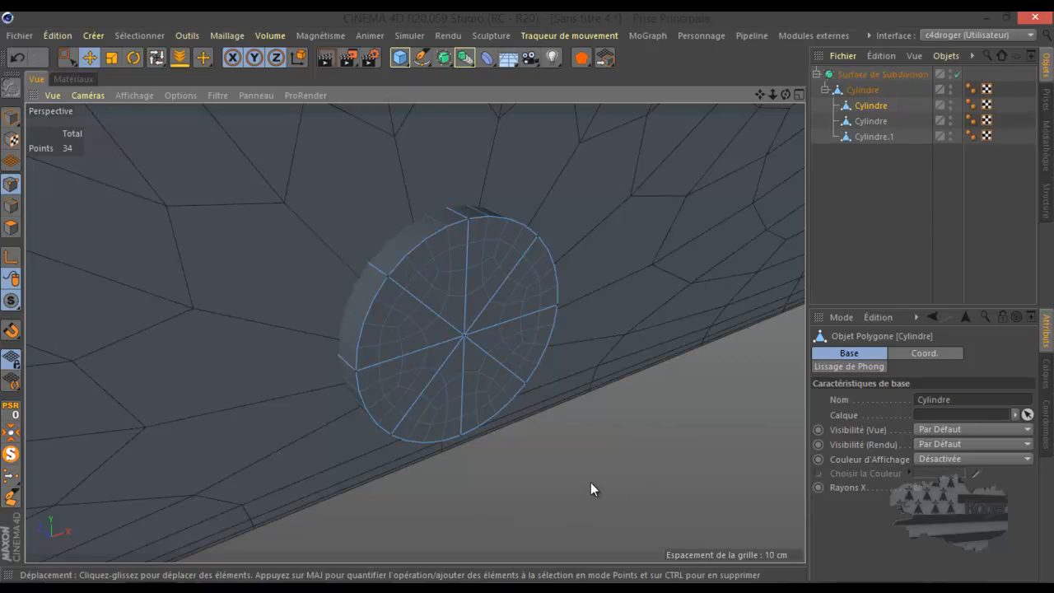
right_click(619, 451)
click(669, 556)
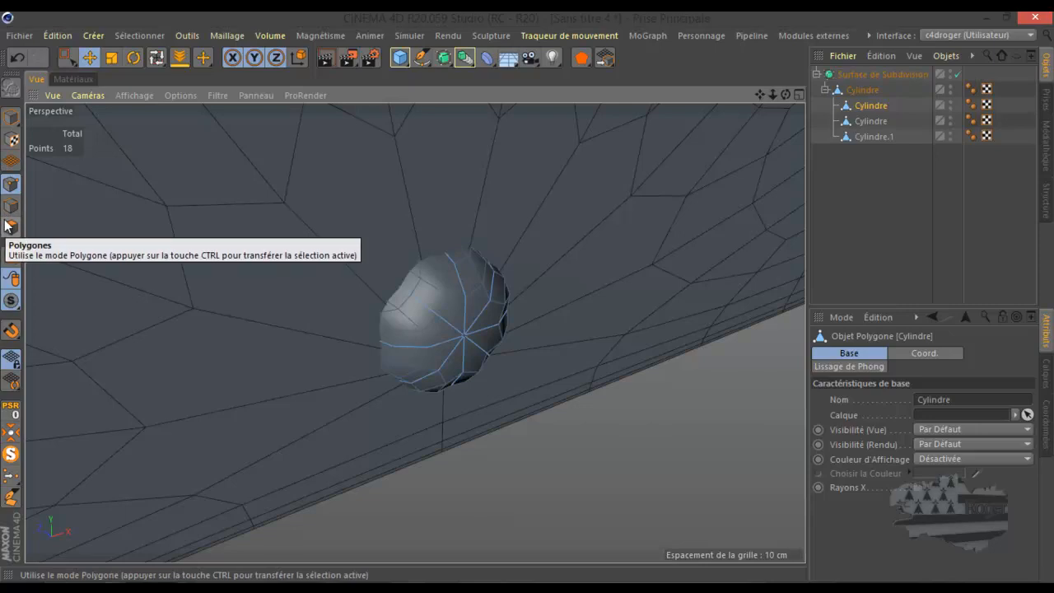
click(16, 57)
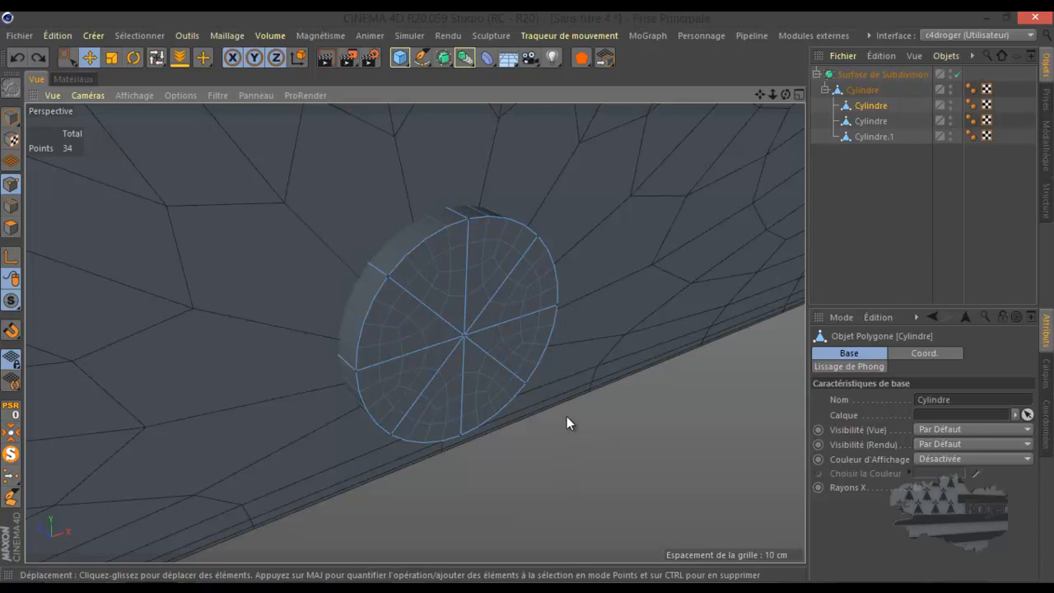
Step: Compare the thin cylinder with and without Optimize, leave it unoptimized, and render the perspective view of the whole part
click(39, 57)
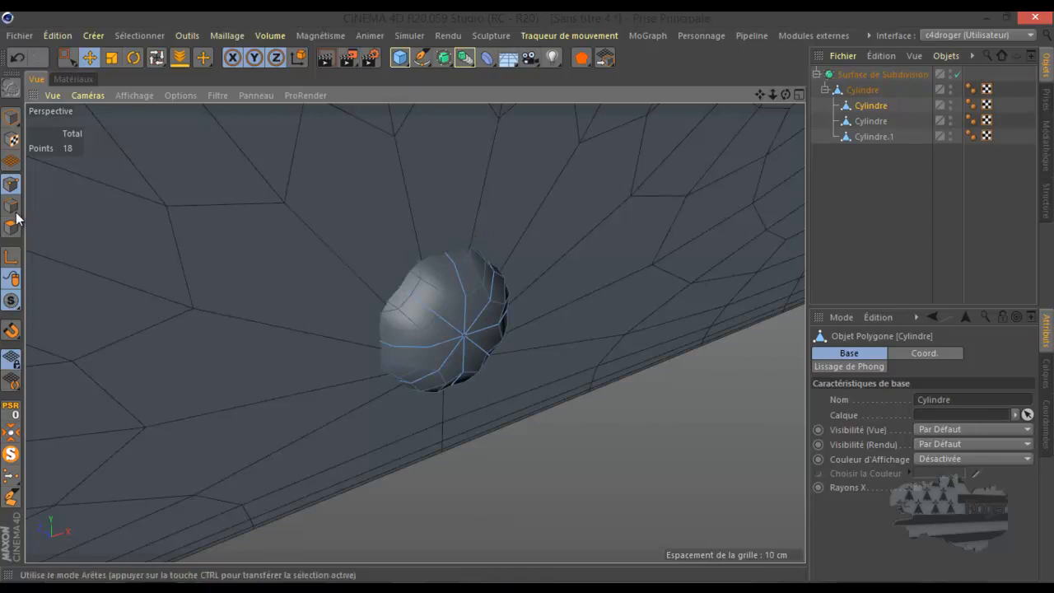
click(17, 57)
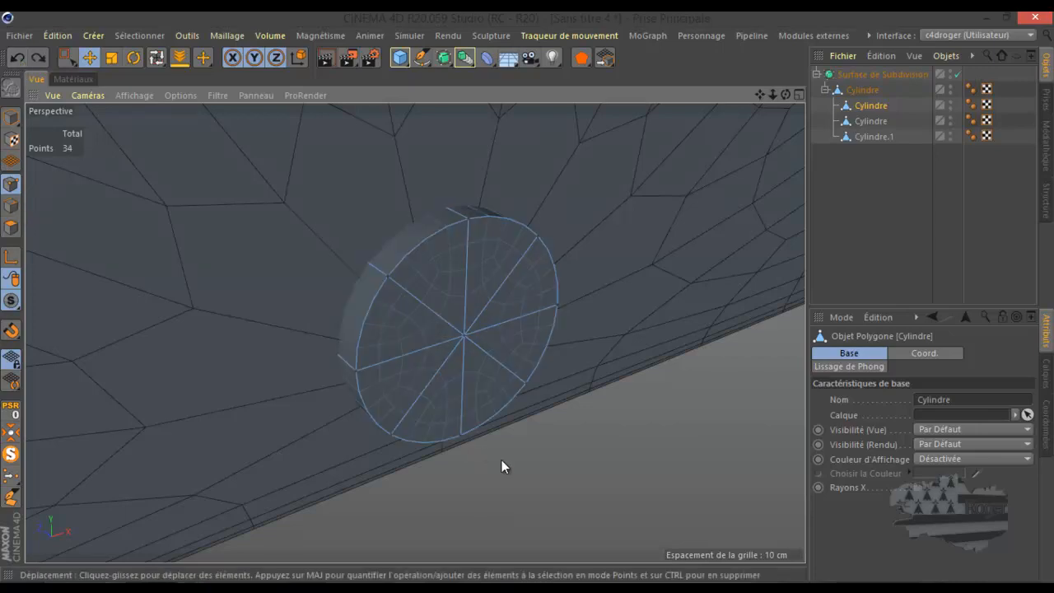
scroll(525, 459, down, 10)
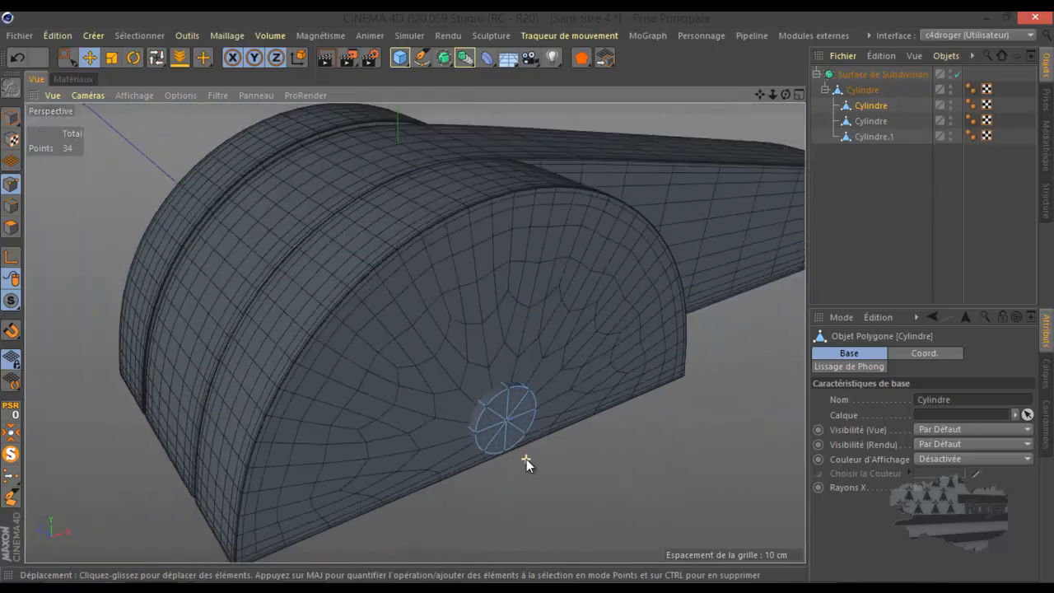
scroll(526, 458, down, 3)
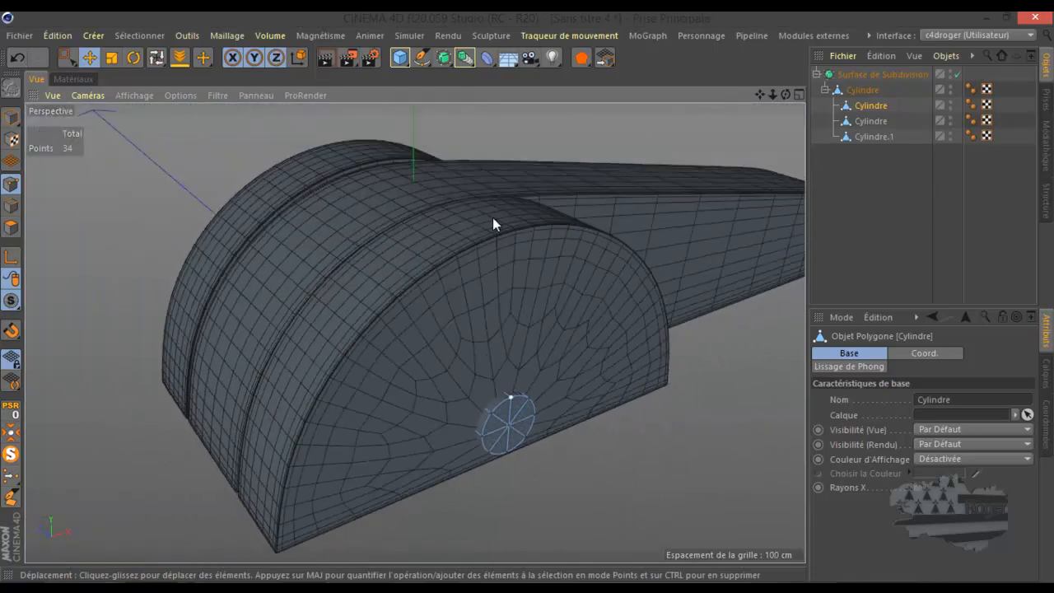
click(326, 56)
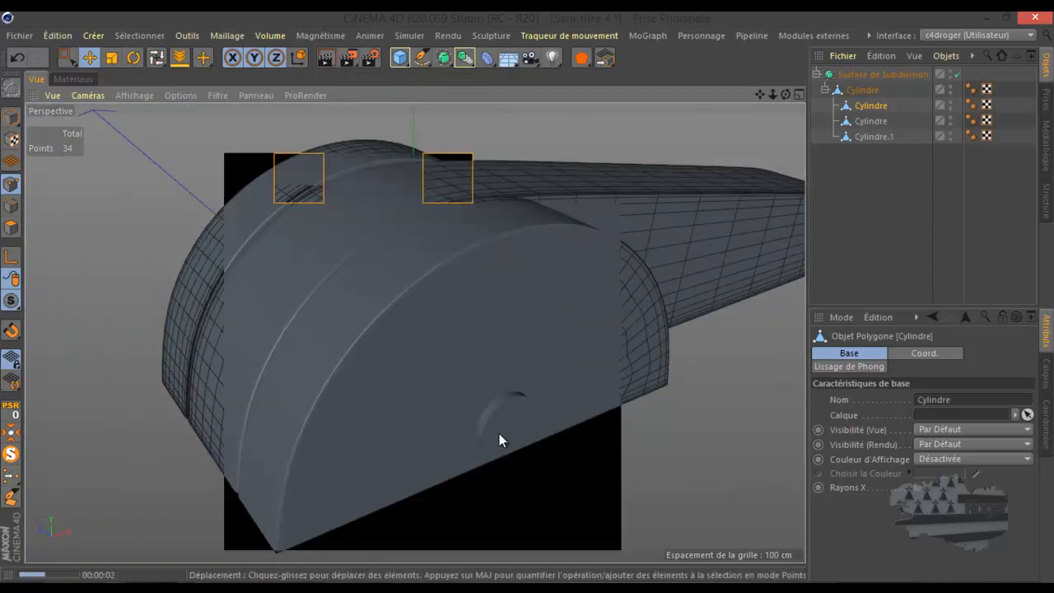
scroll(511, 407, down, 4)
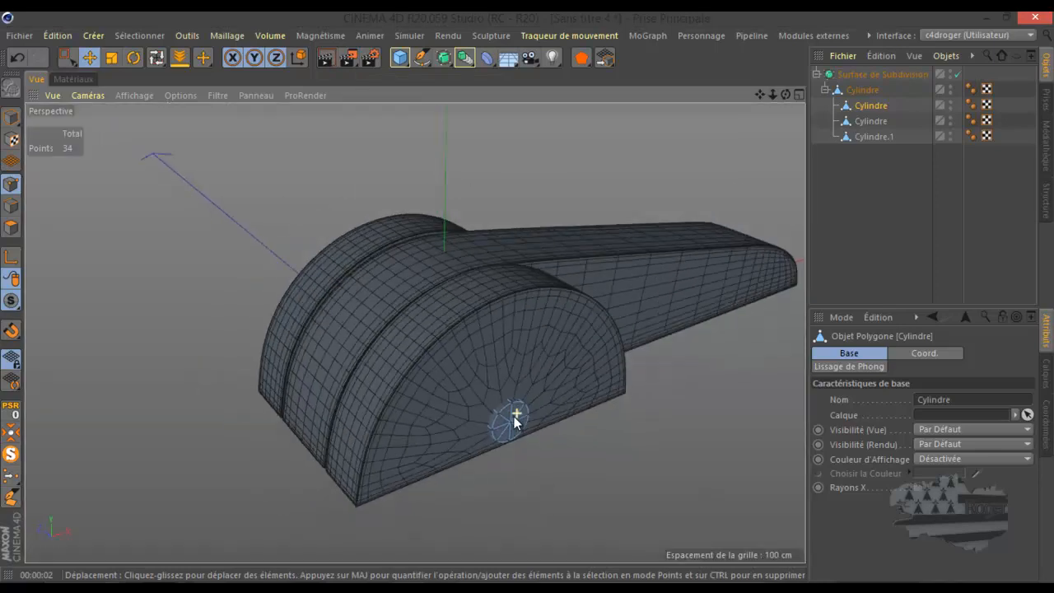
Step: Copy the tapered Cylindre together with its child objects from inside the Subdivision Surface
click(825, 90)
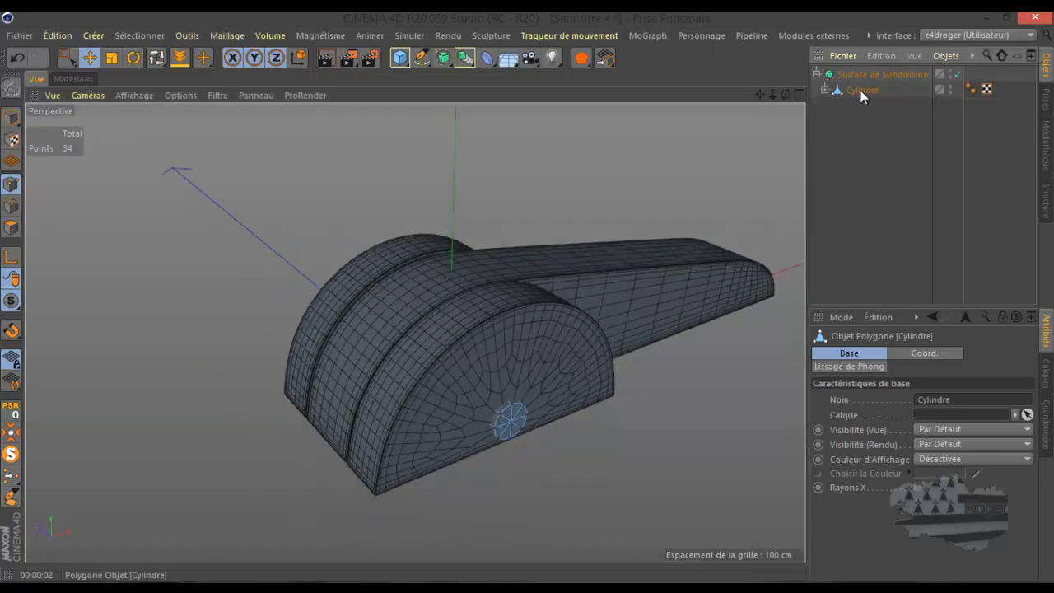
click(863, 90)
click(878, 56)
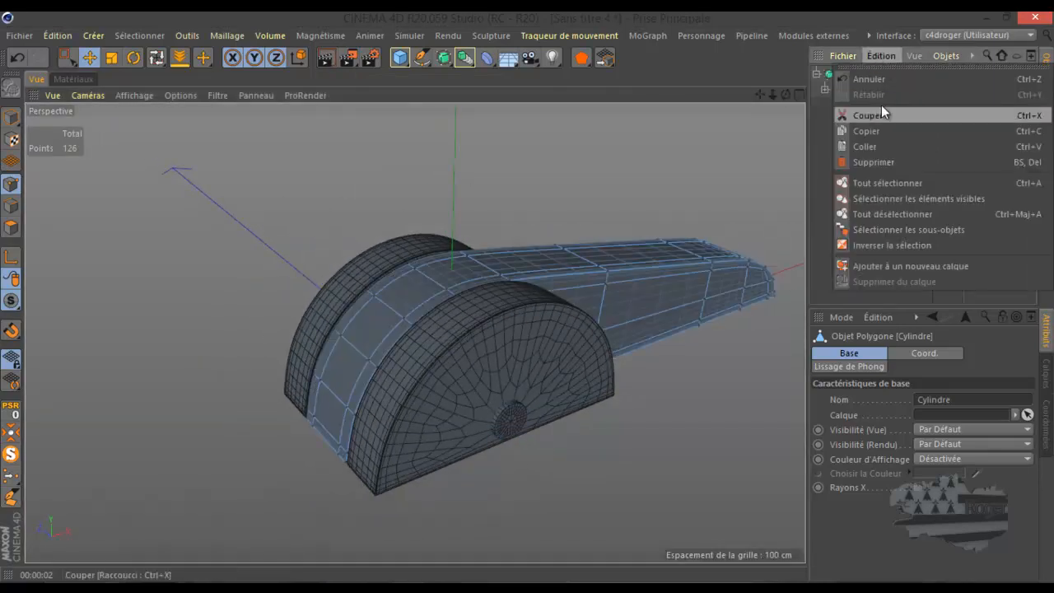
click(870, 136)
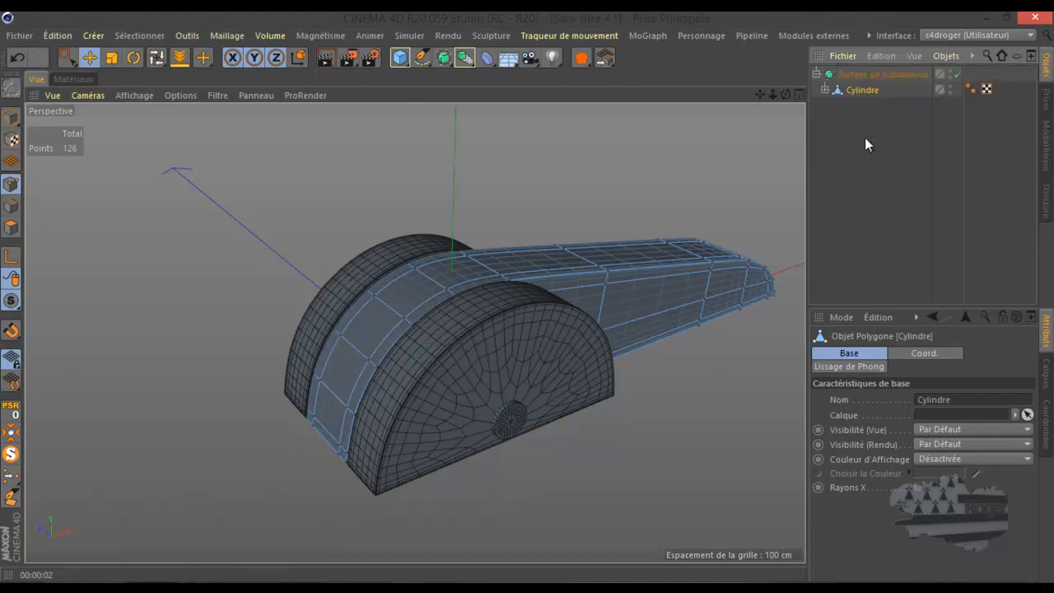
middle_click(373, 224)
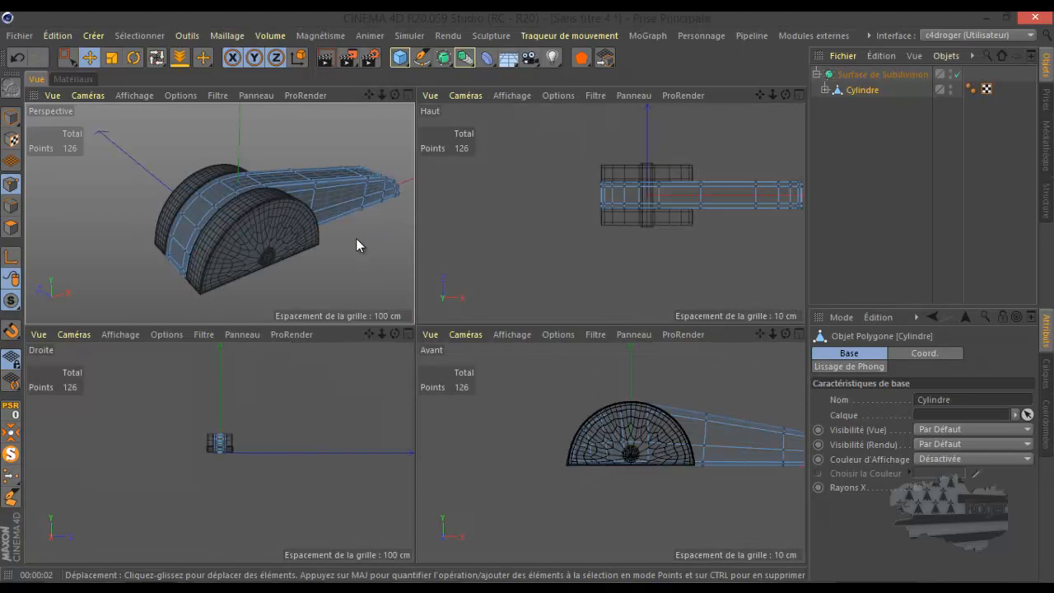
middle_click(355, 238)
Step: Switch to the open couloir tuto.c4d project and paste the copied Cylindre hierarchy into the corridor scene
click(866, 35)
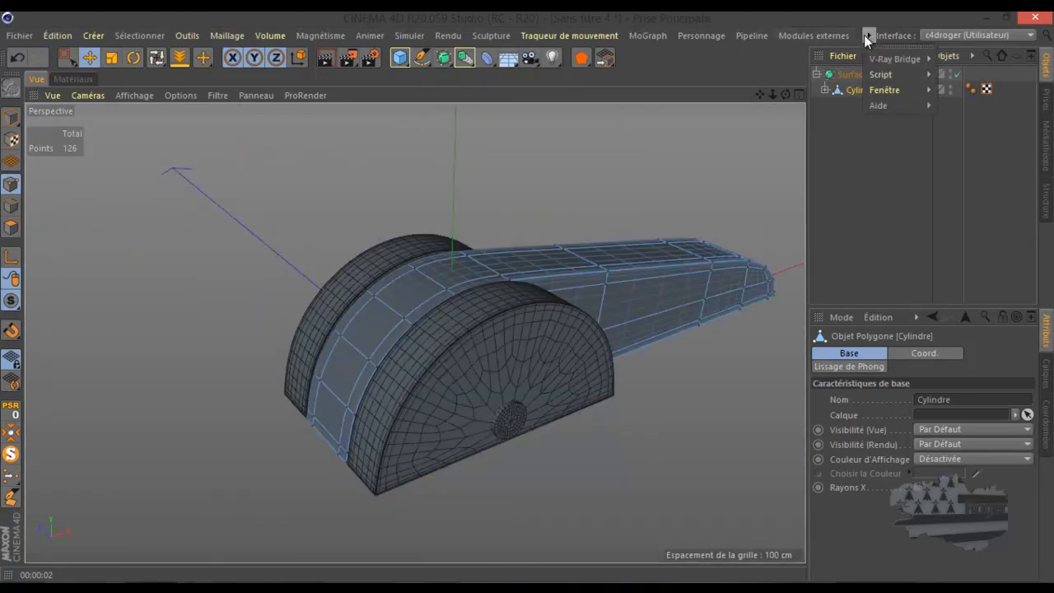
mouse_move(880, 88)
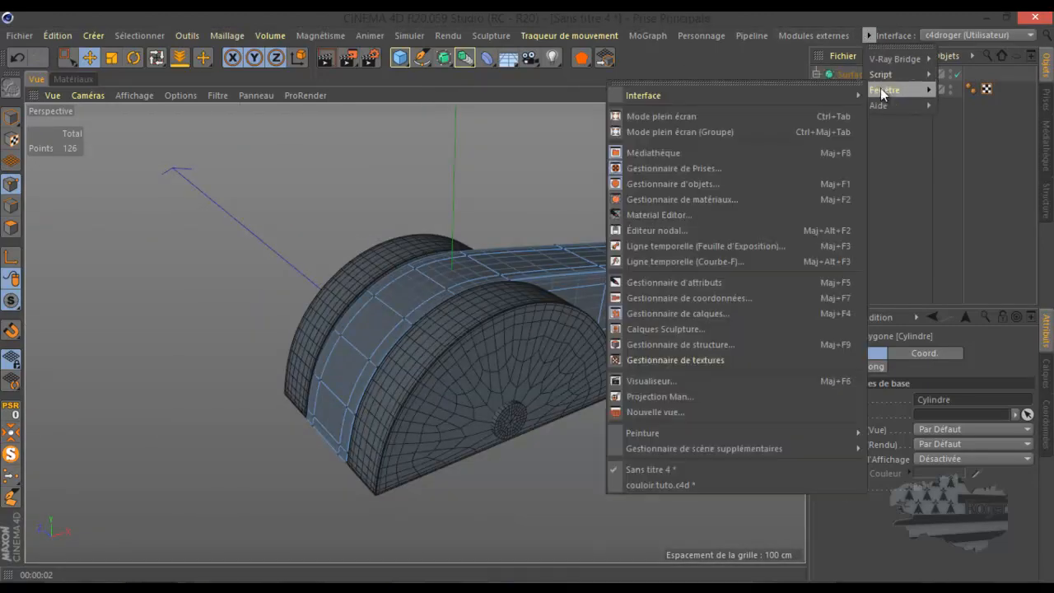
click(640, 484)
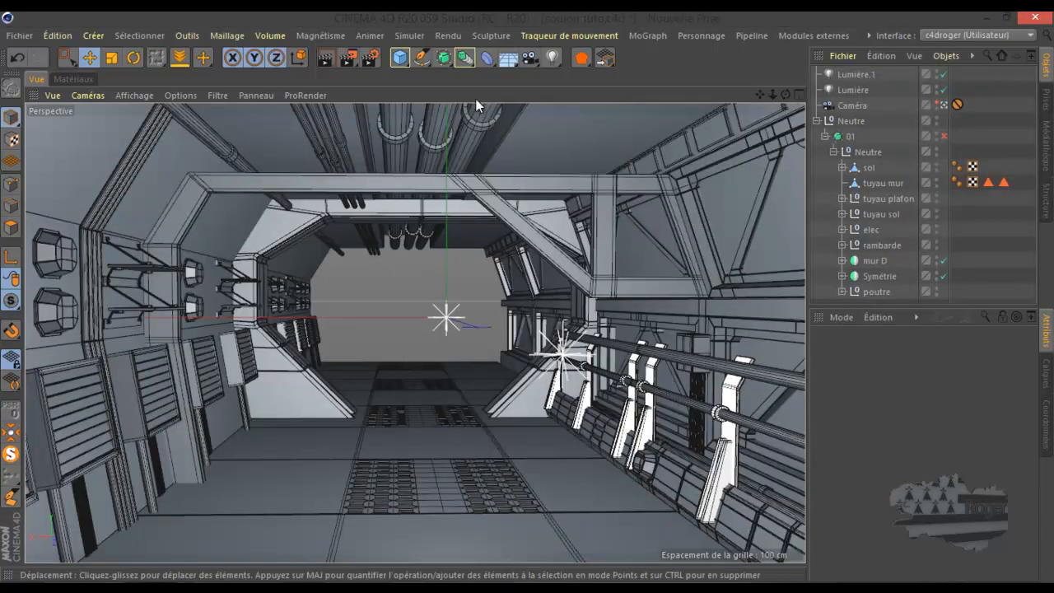
click(879, 56)
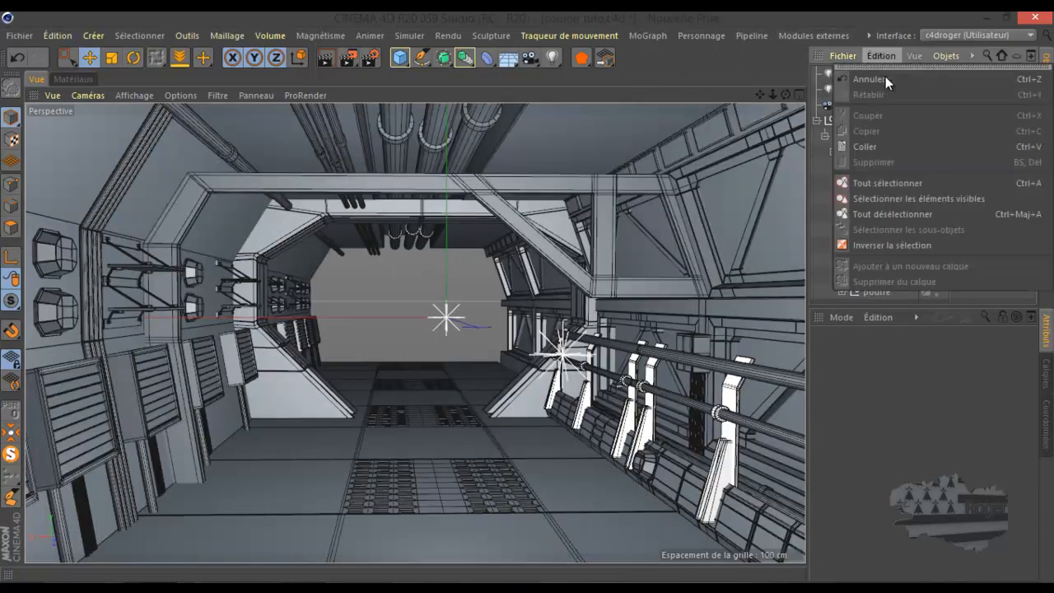
click(878, 146)
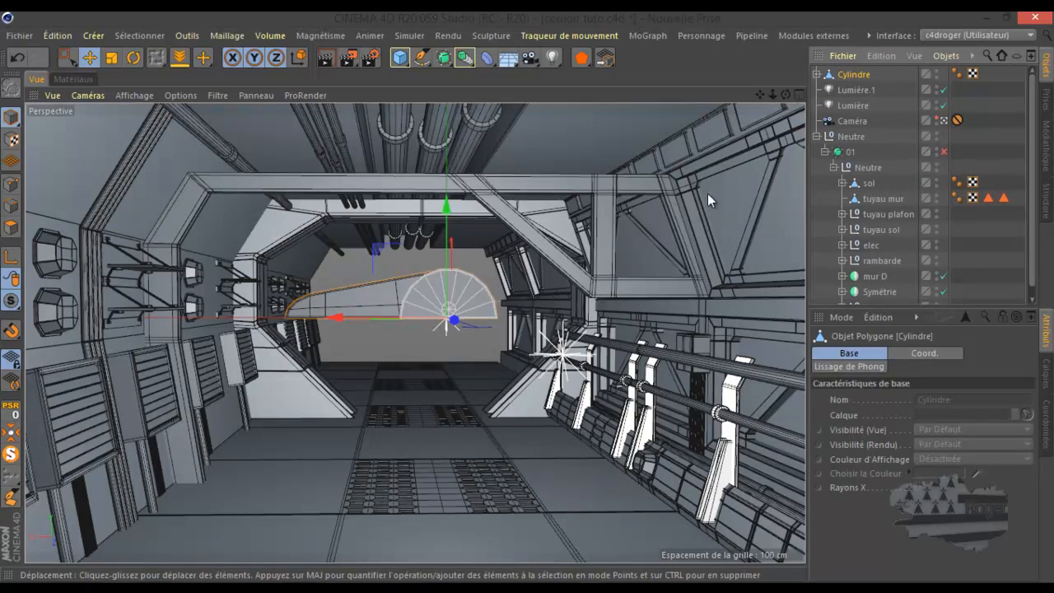
Step: Switch to Windows Photo Viewer and examine where the tapered parts sit in the corridor's reference render
drag(784, 95, 528, 303)
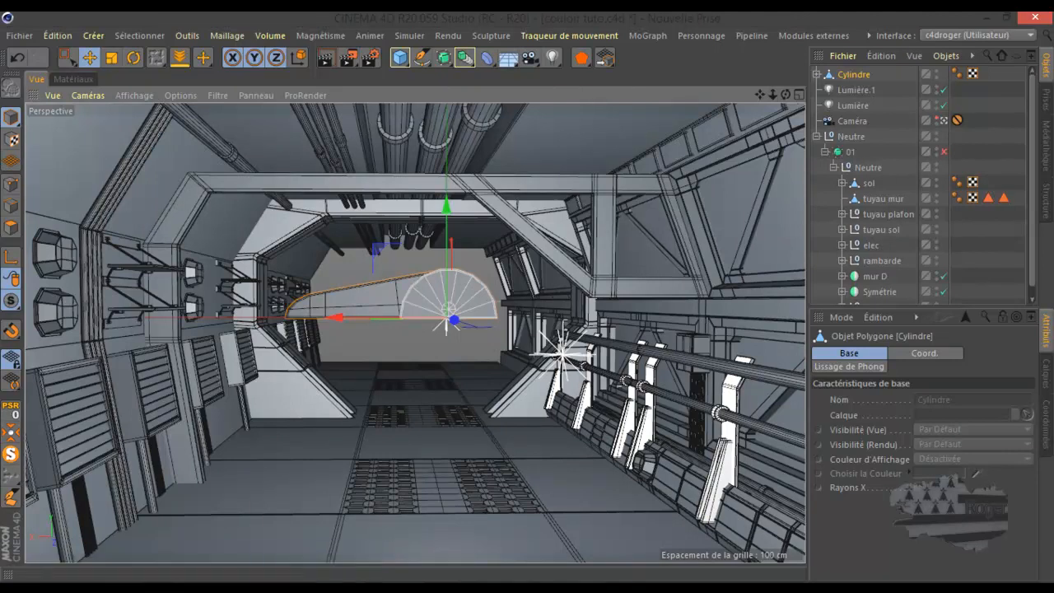
click(438, 588)
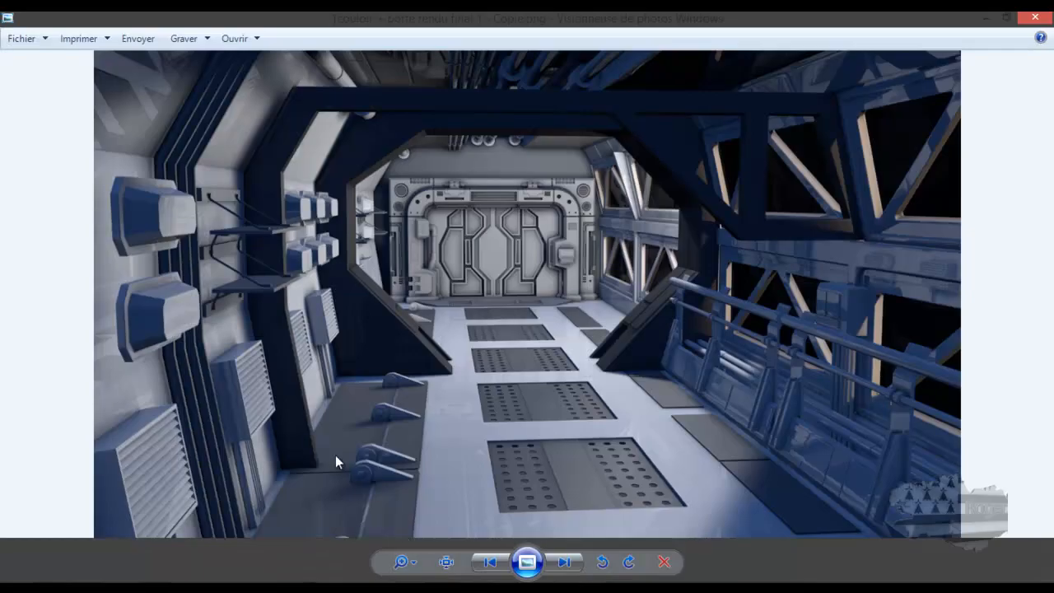
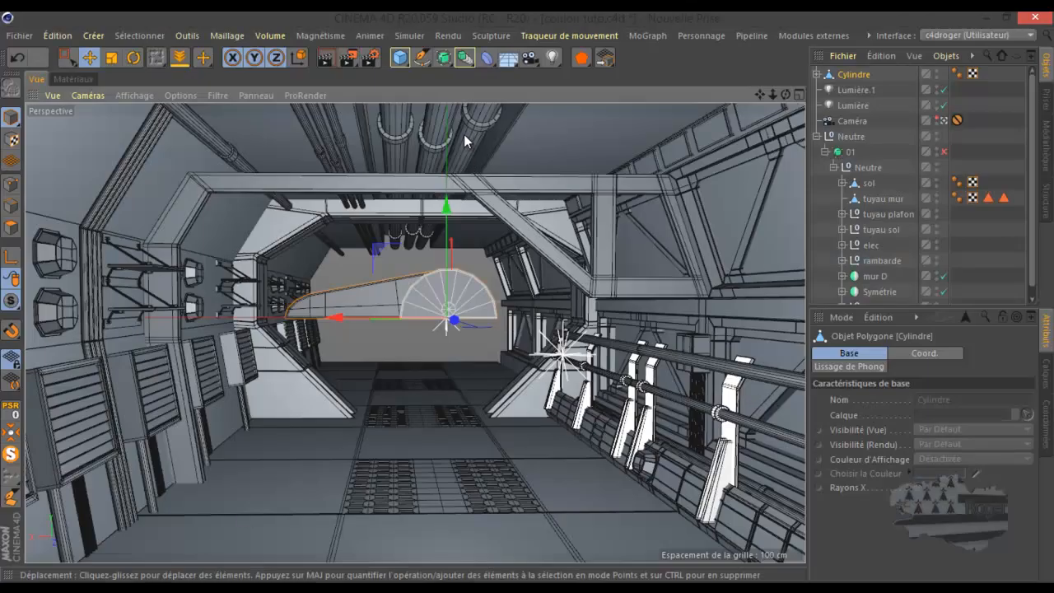
Step: Create a new material alongside Mat in the corridor project and open it in the material editor
click(74, 79)
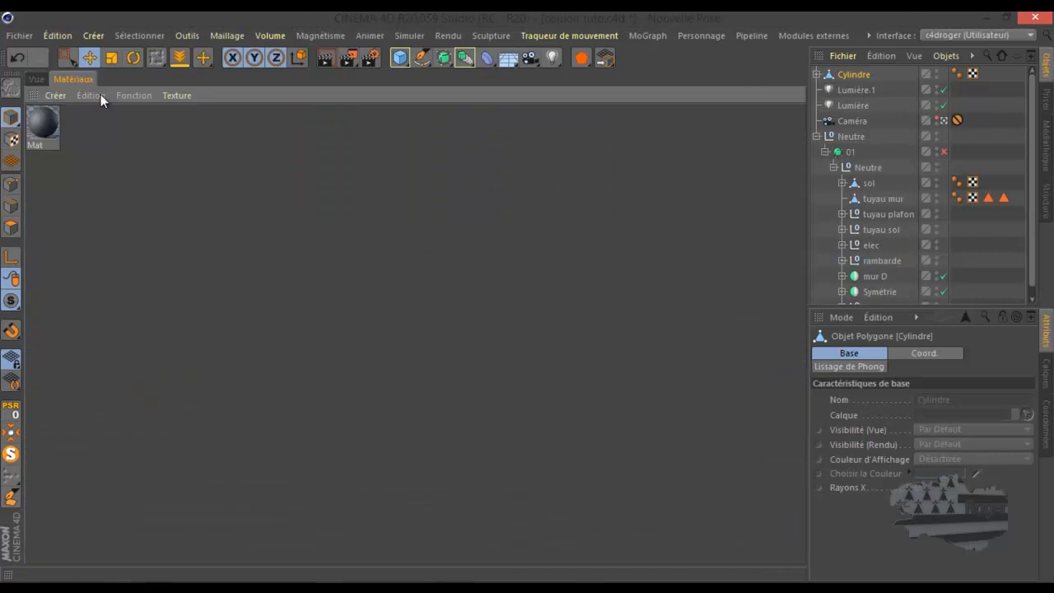
click(111, 146)
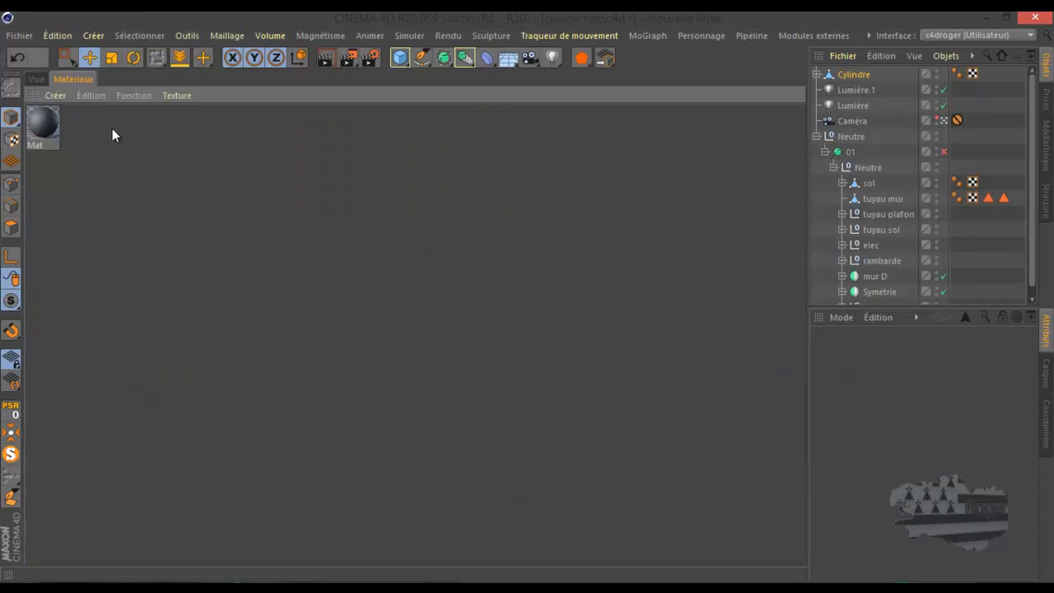
double_click(157, 128)
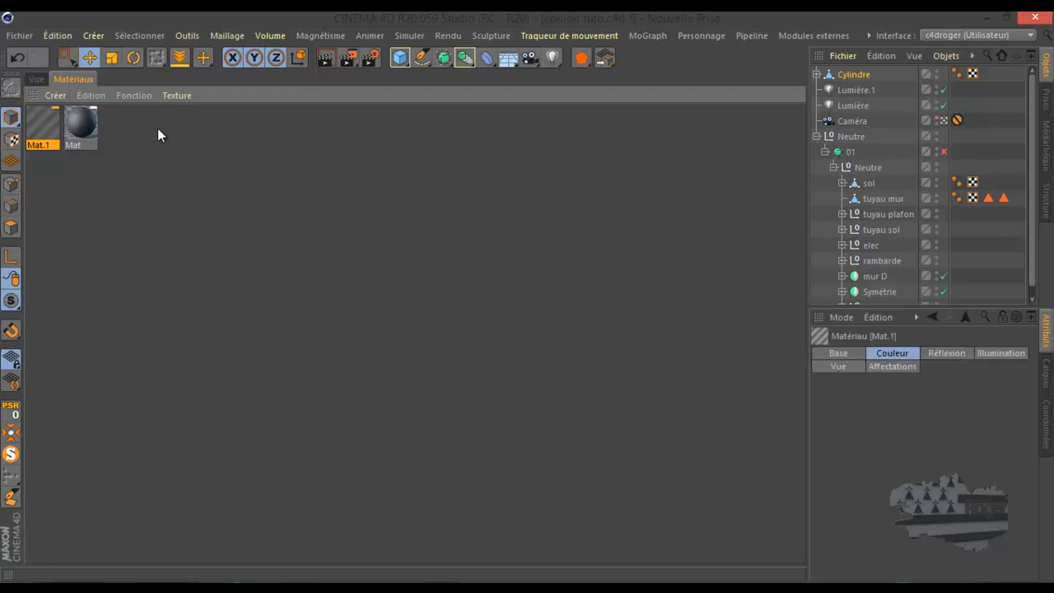
double_click(44, 123)
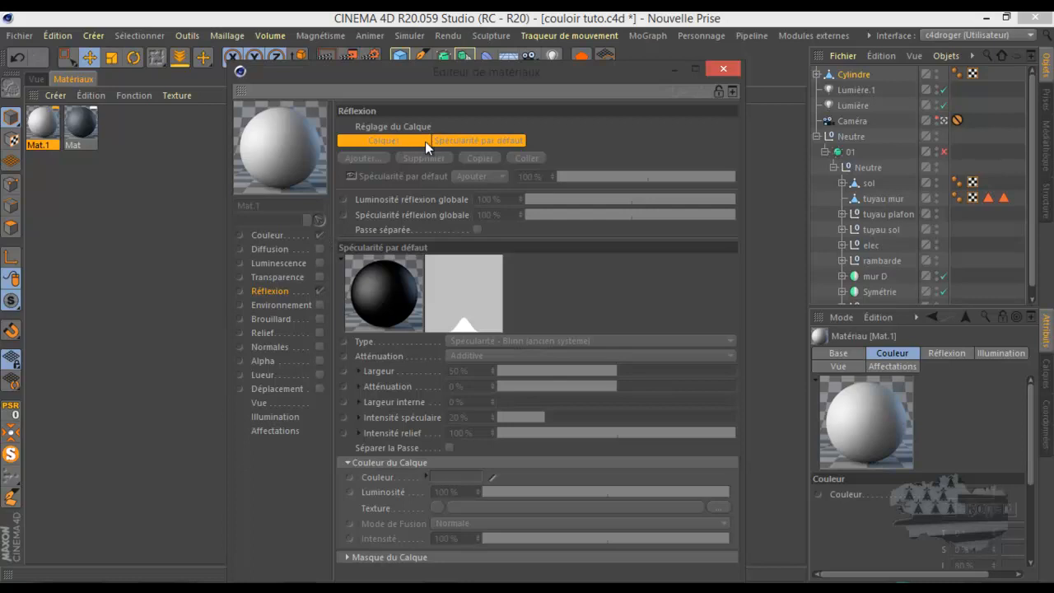
Step: Look through the new material's Couleur, Diffusion, Luminescence and Transparence channels, close the editor and return to the corridor view
click(274, 237)
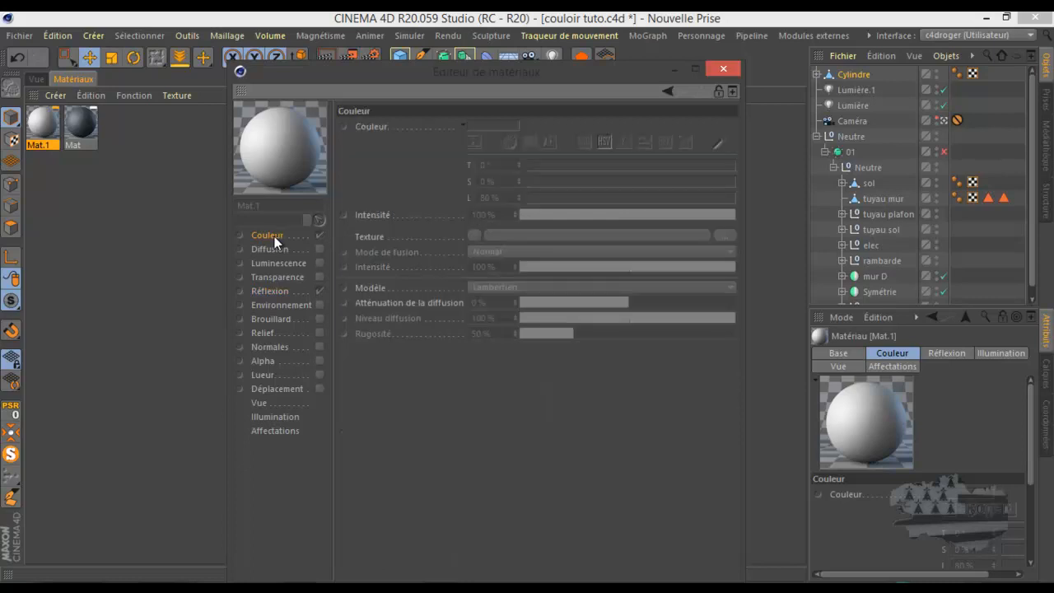
click(276, 251)
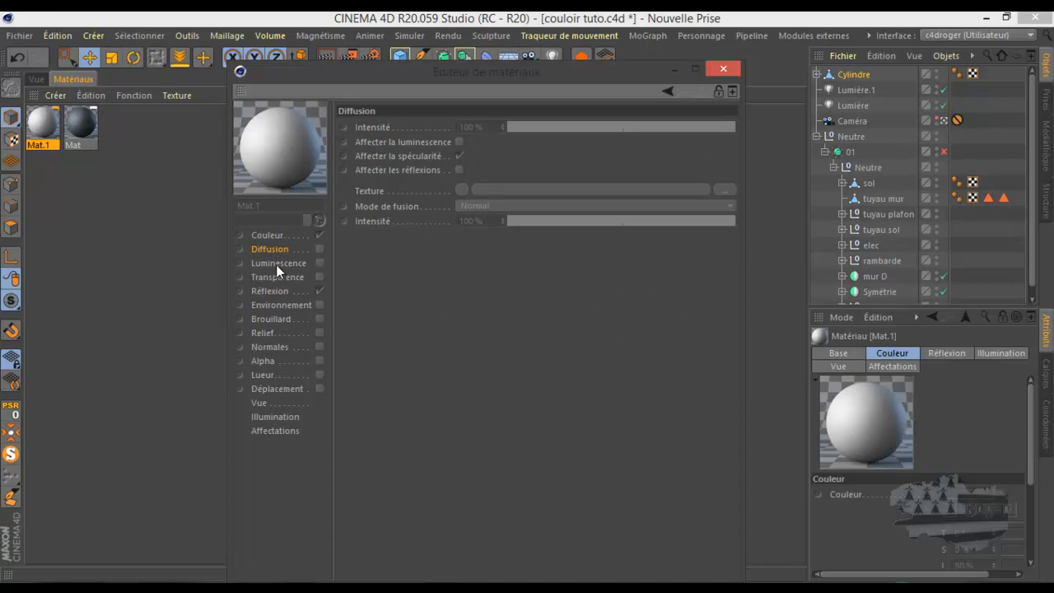
click(275, 264)
click(276, 277)
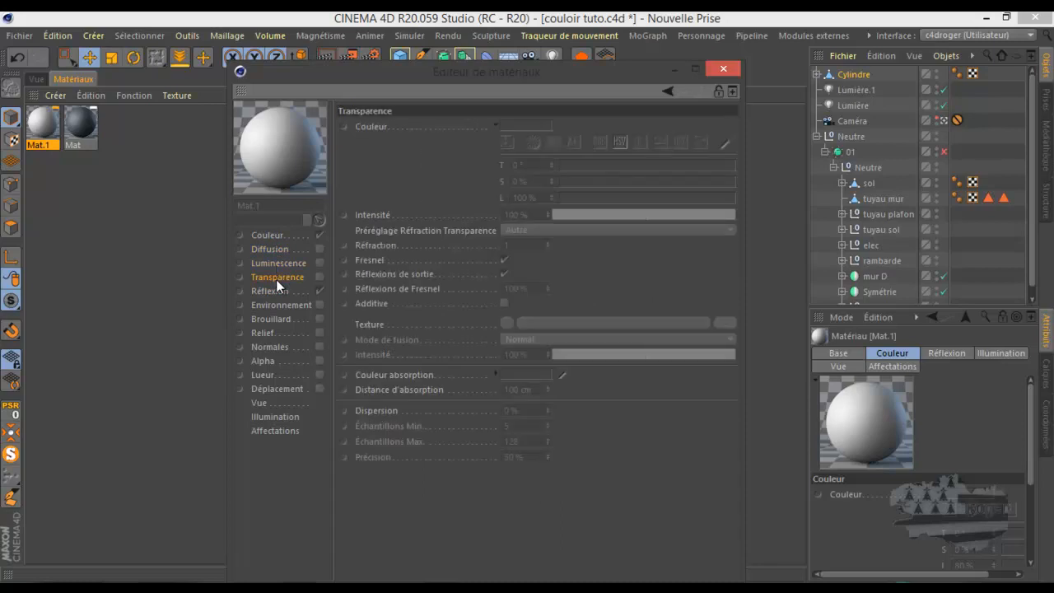
click(723, 68)
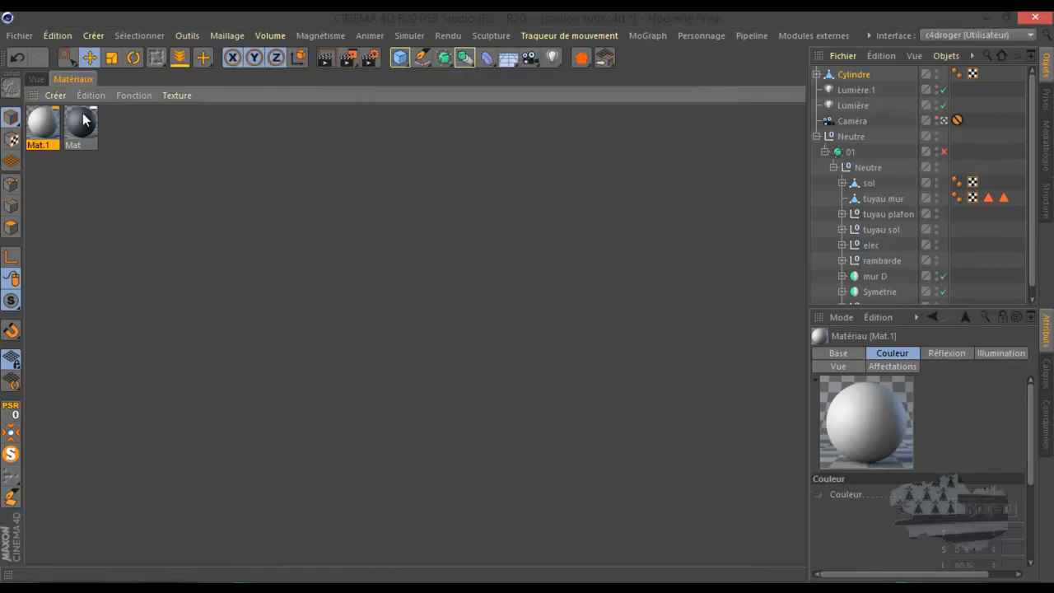
click(36, 79)
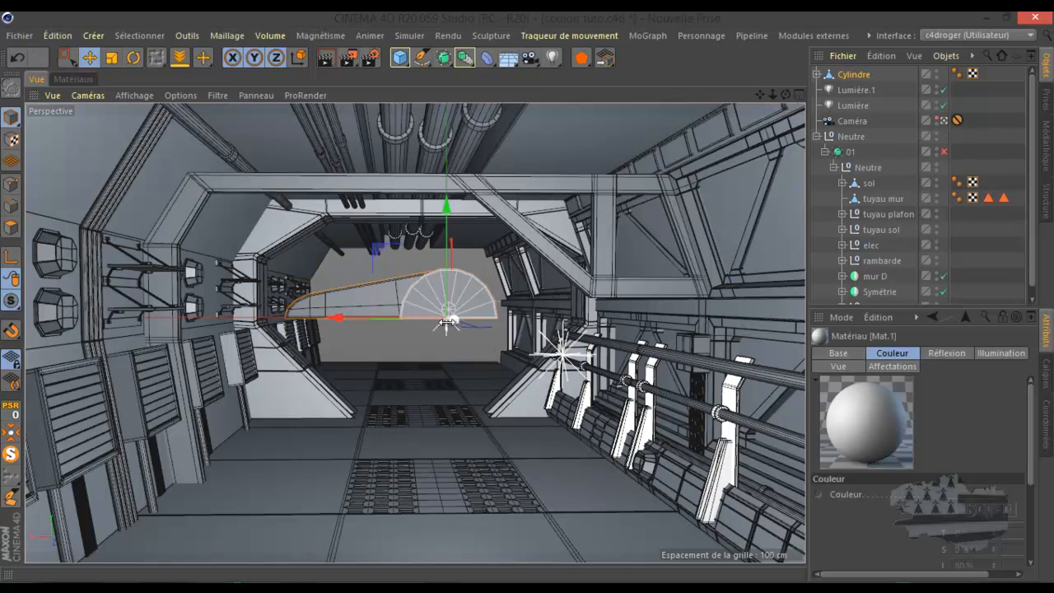
Step: Collapse the Neutre group and copy all top-level corridor objects, including Cylindre, both lights and Caméra
click(816, 136)
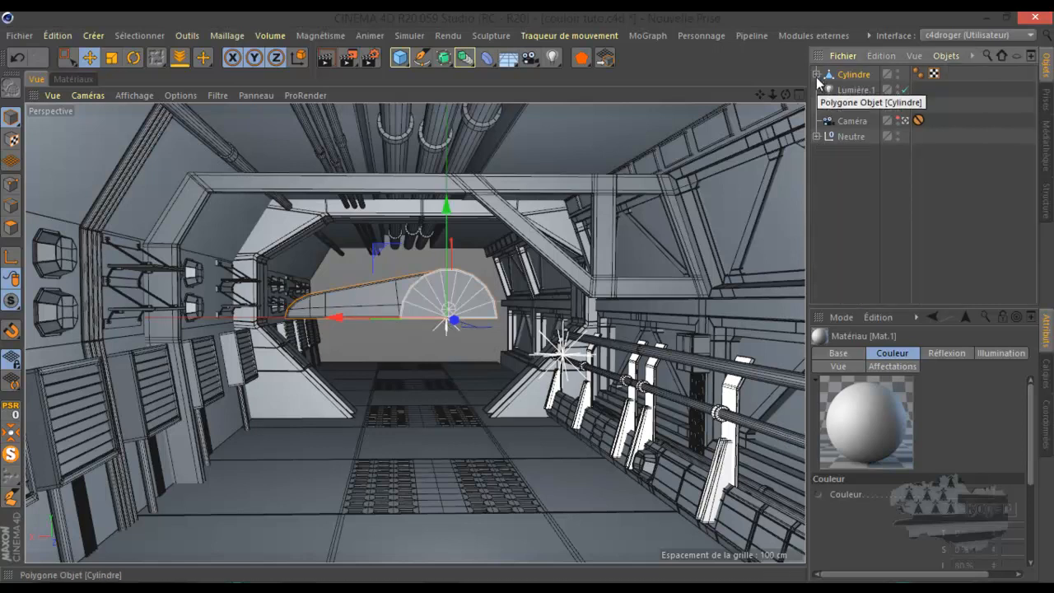
drag(837, 177, 872, 56)
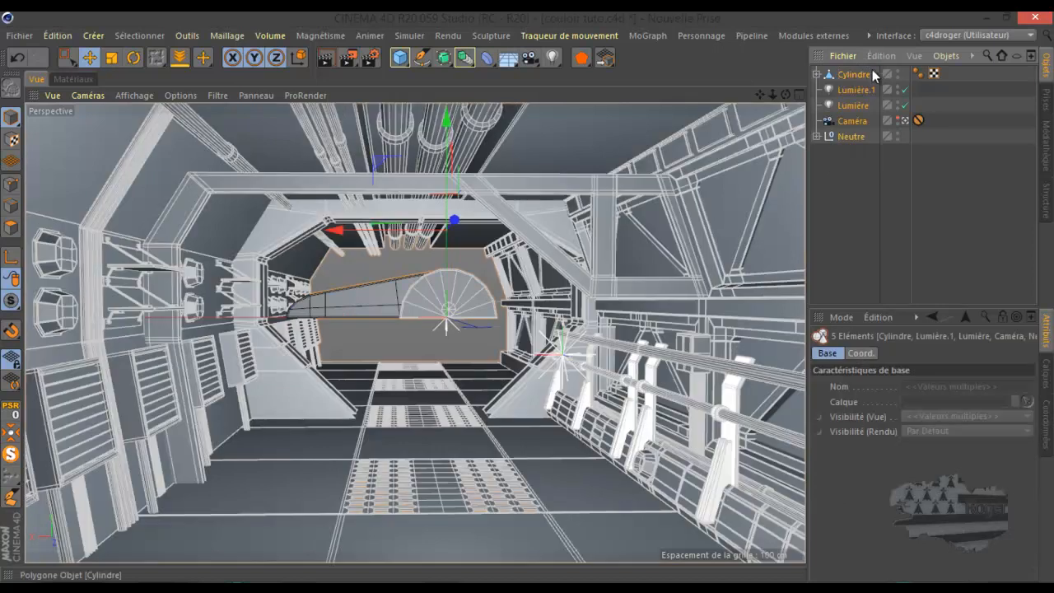
click(877, 56)
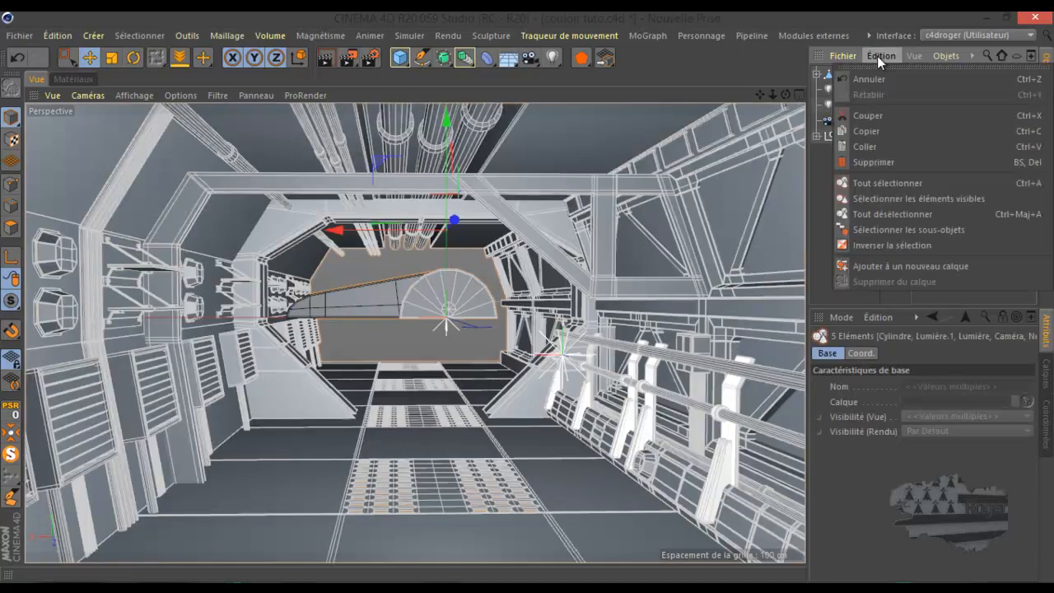
click(864, 124)
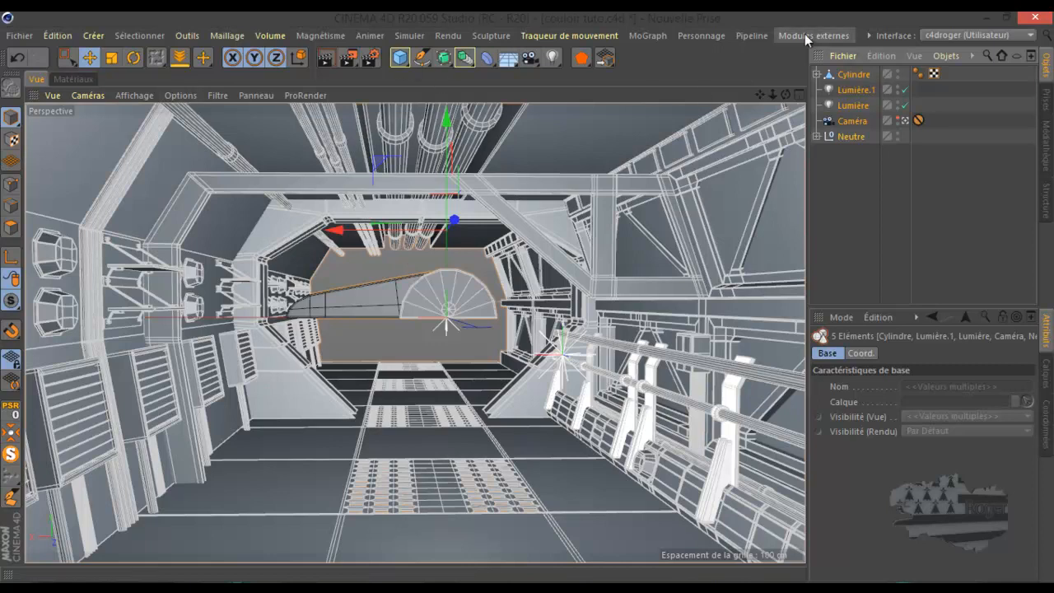
Step: Create a new empty project
click(867, 36)
mouse_move(887, 89)
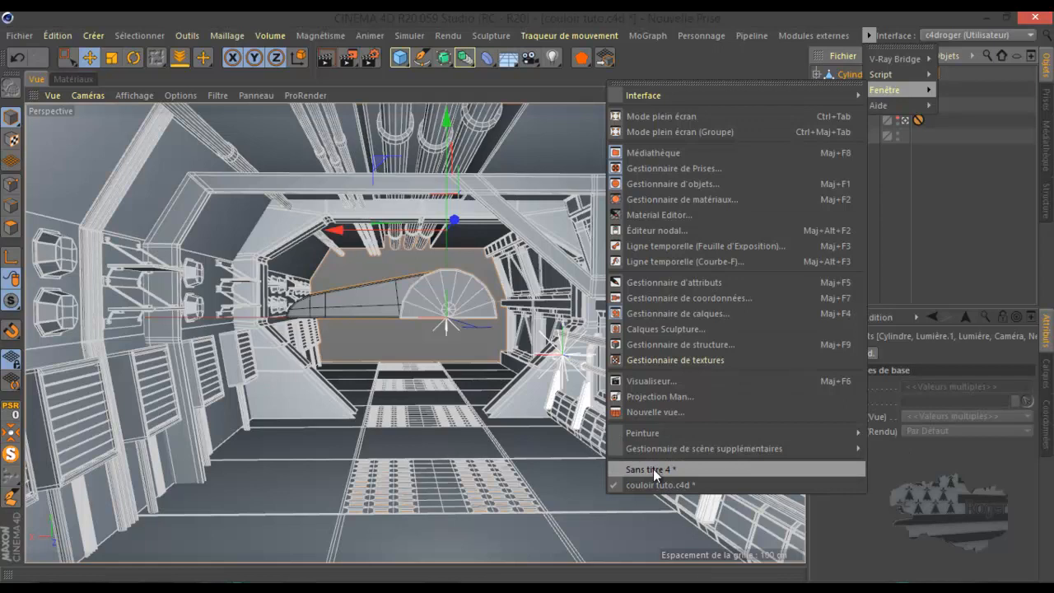
click(929, 218)
click(18, 35)
click(31, 55)
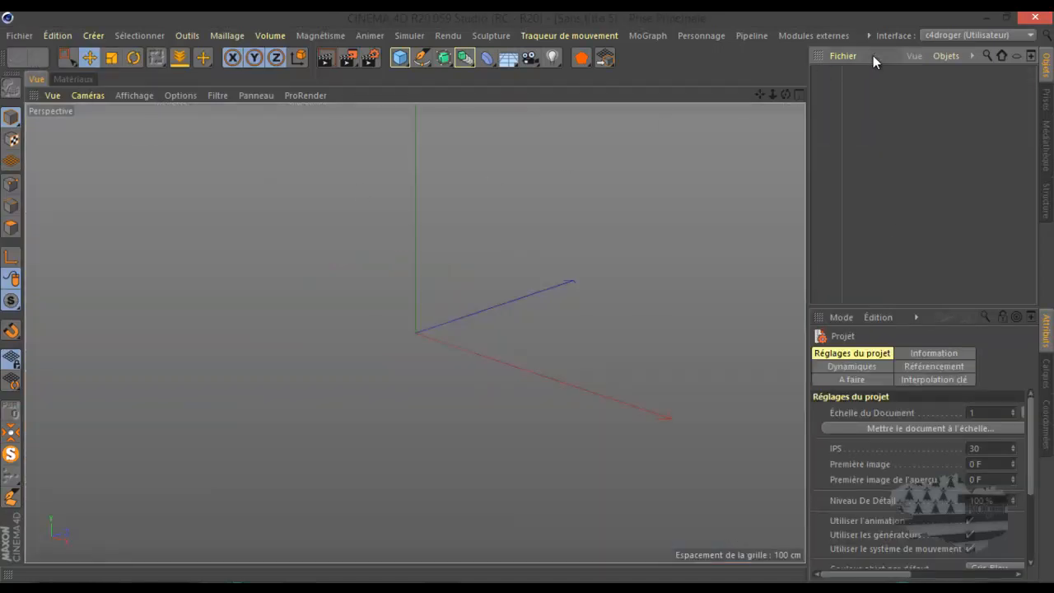
Step: Paste the copied corridor objects into the new project and look through Caméra
click(872, 55)
click(874, 142)
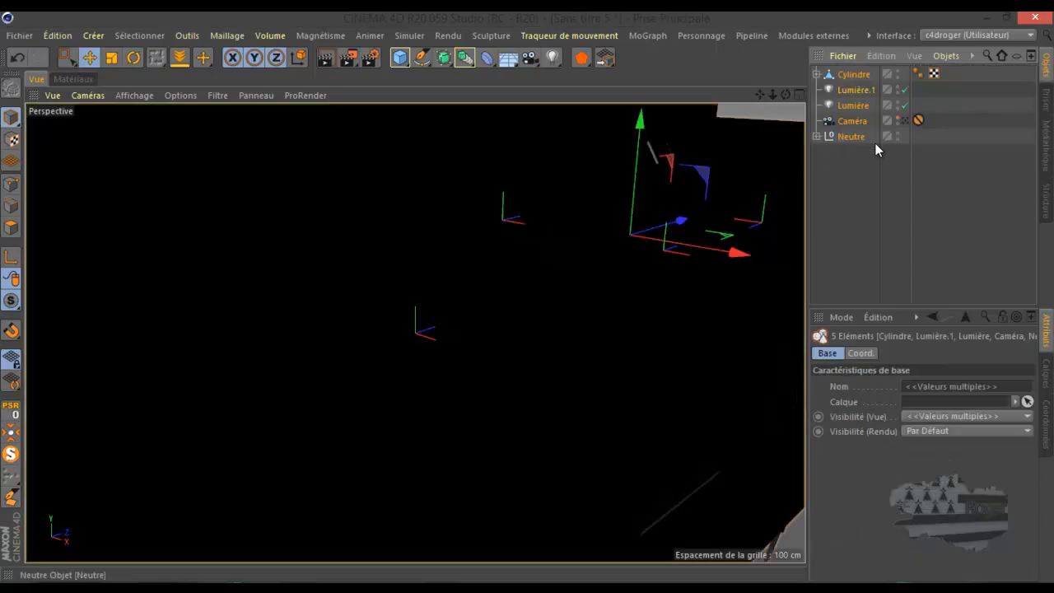
scroll(576, 279, down, 5)
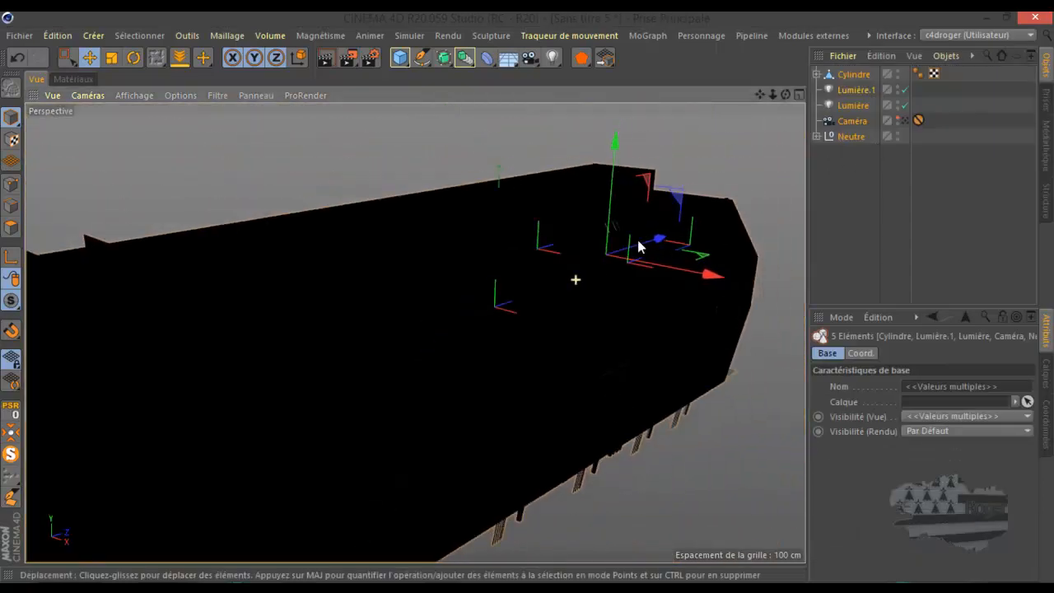
click(908, 120)
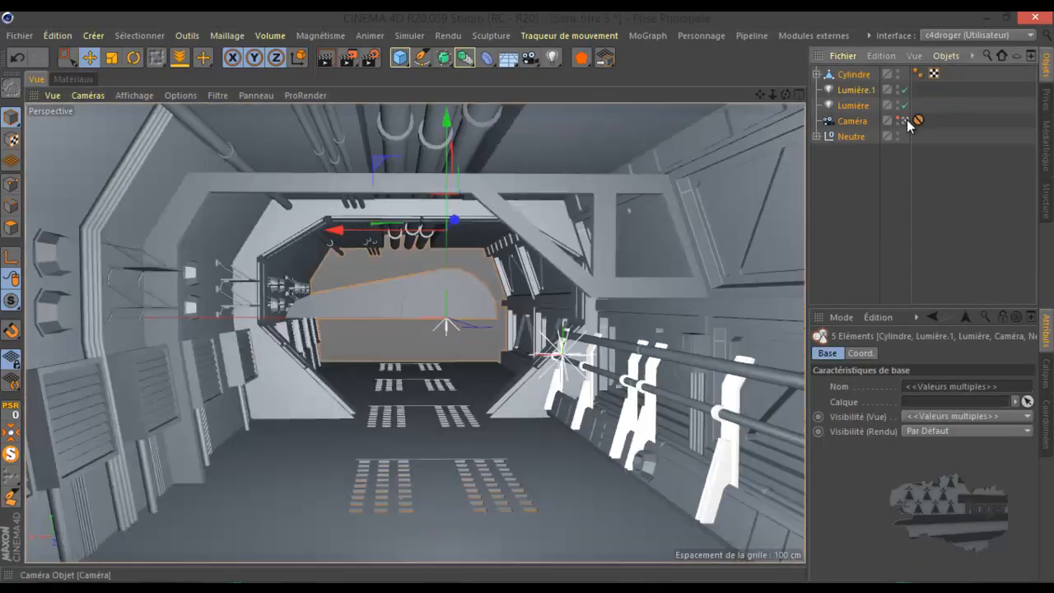
Step: Add and delete a default cube, and display the corridor viewport shaded with wireframe lines
click(400, 59)
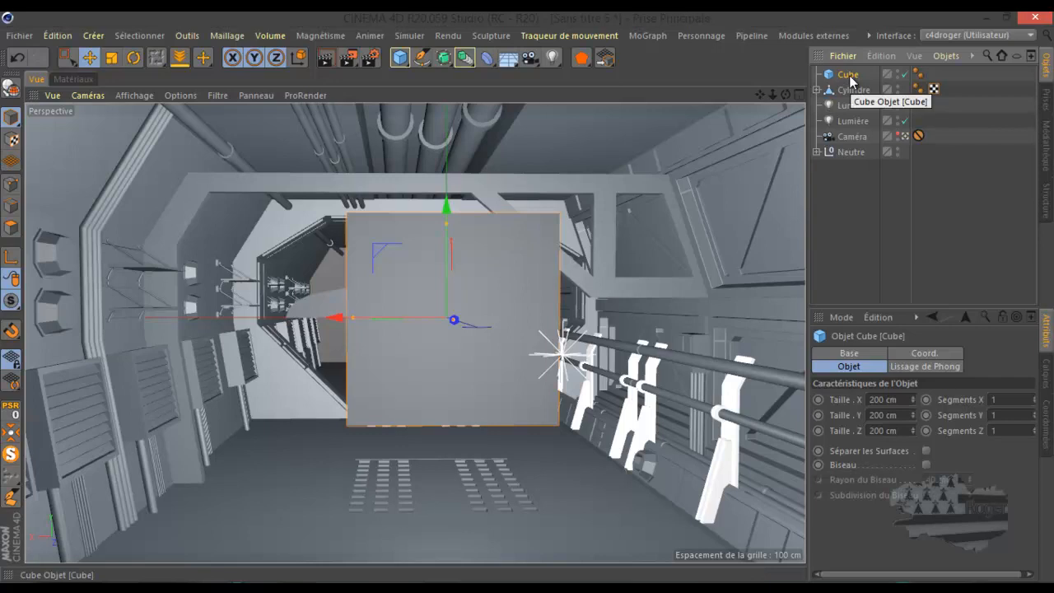
key(Delete)
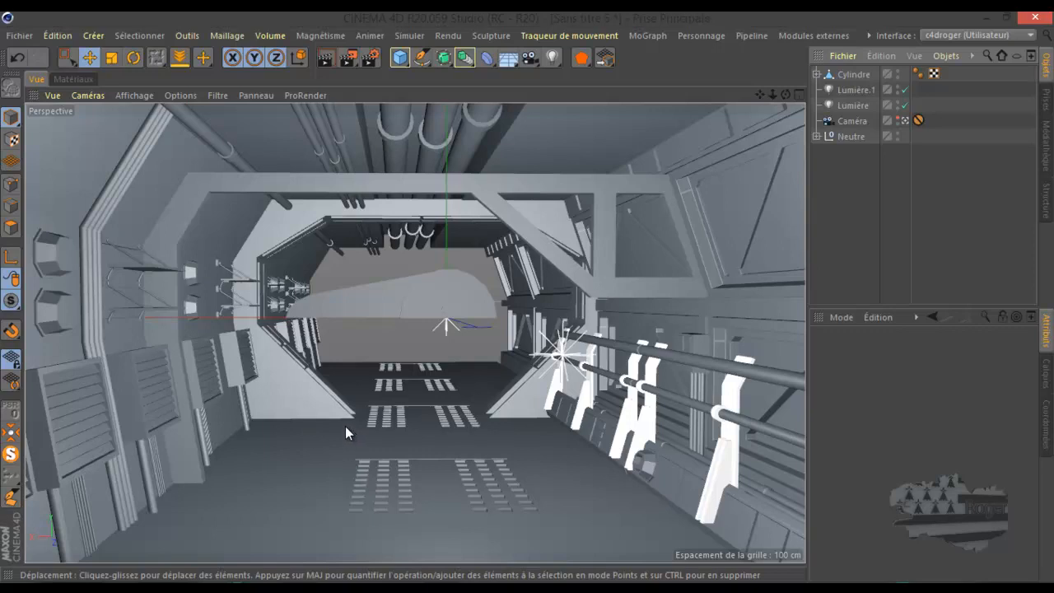
click(127, 94)
click(153, 131)
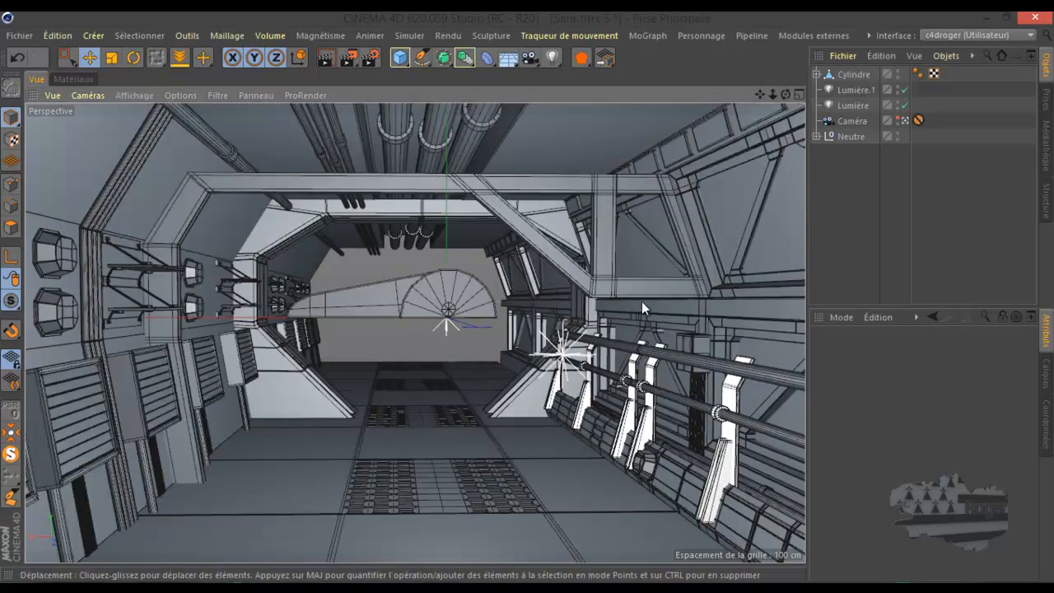